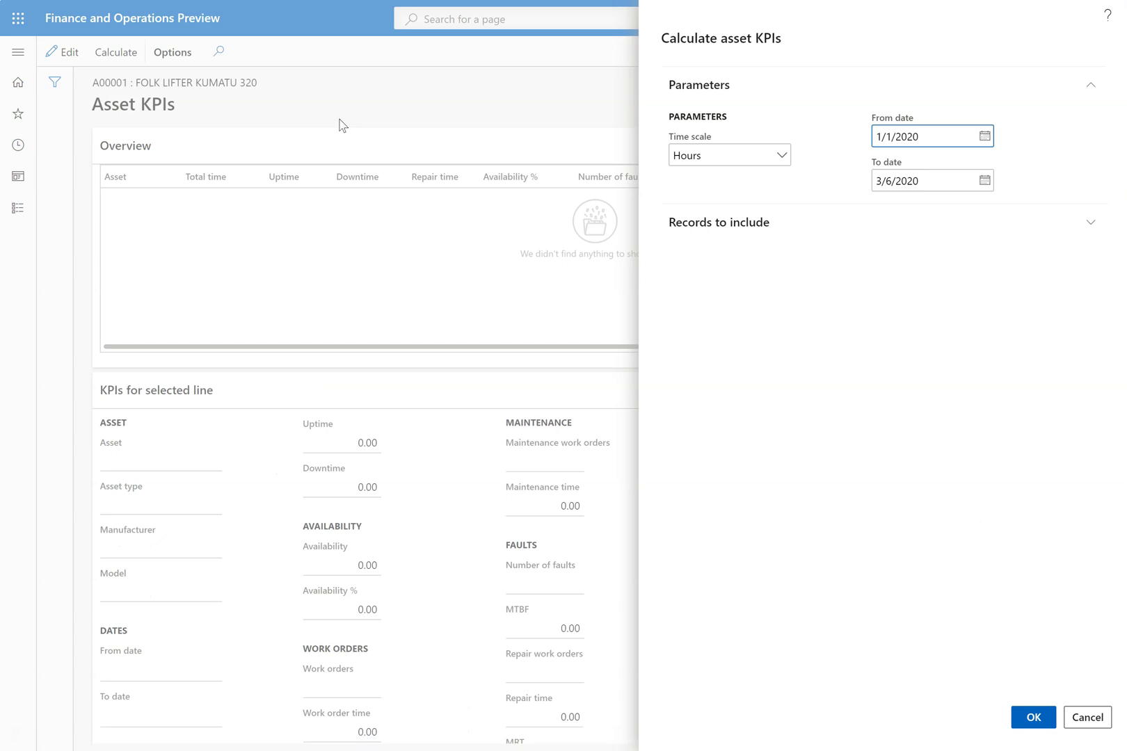
Step: Calculate the KPIs for asset A00001 on the Hours time scale, from 1/1/2020 to 3/6/2020
{"action": "left_click", "coordinate": [781, 156]}
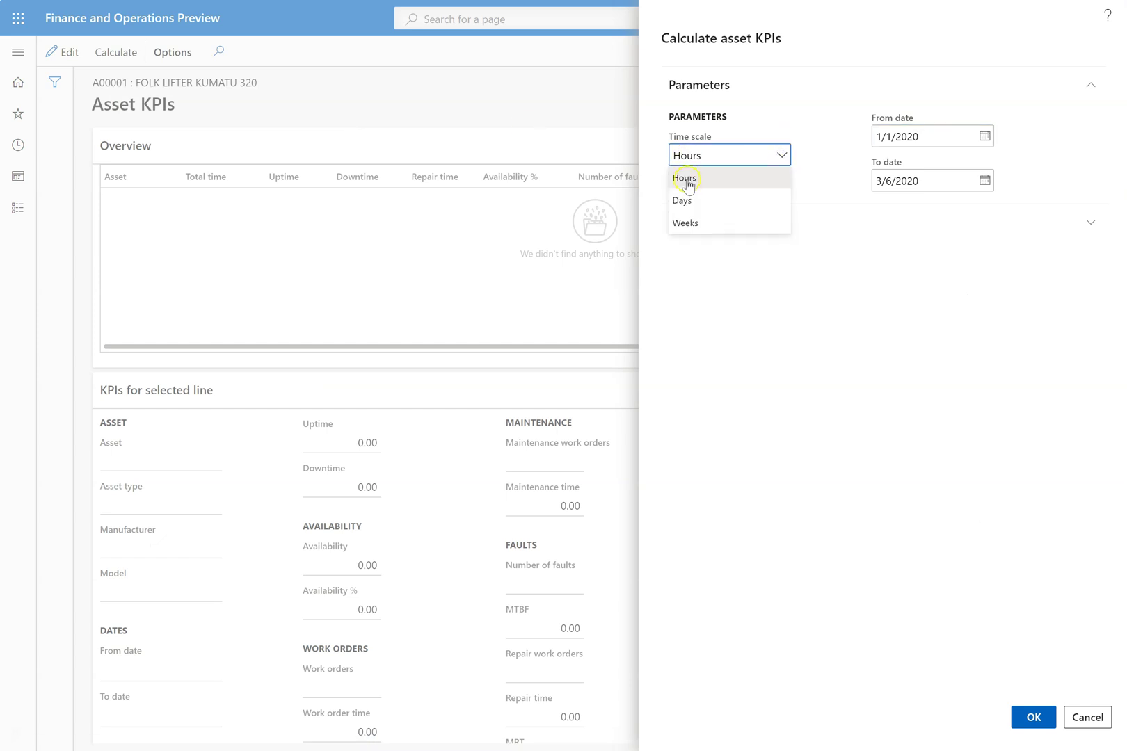
{"action": "left_click", "coordinate": [820, 170]}
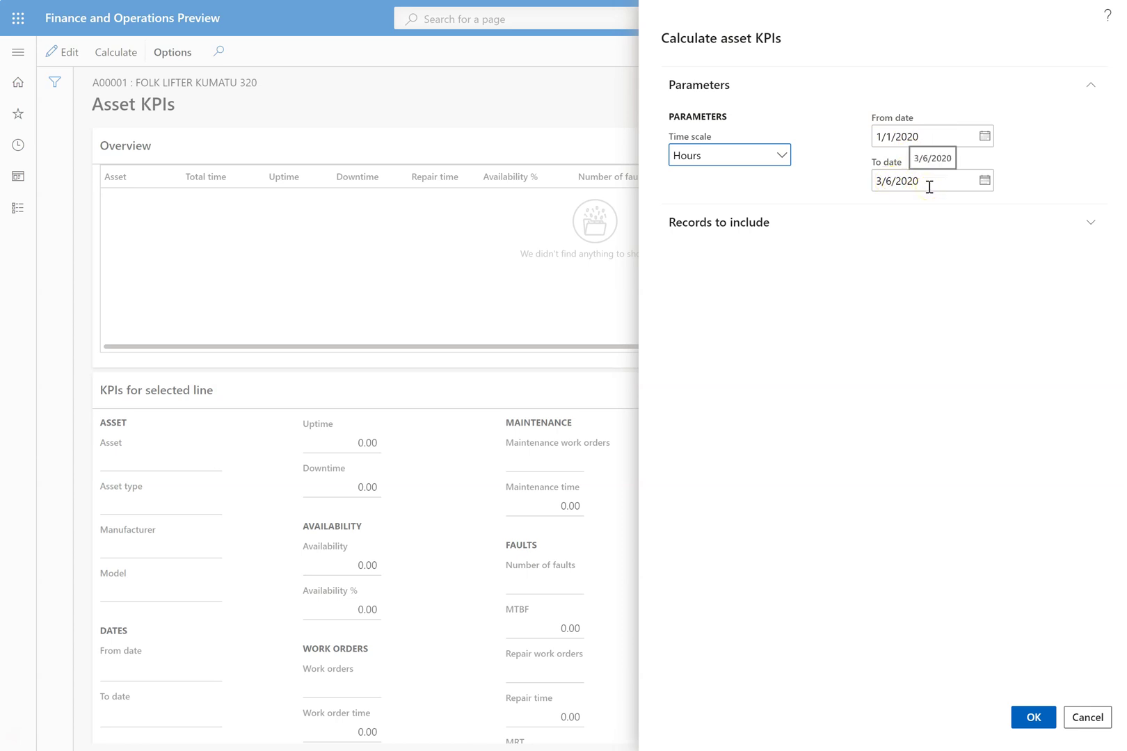
{"action": "left_click", "coordinate": [755, 222]}
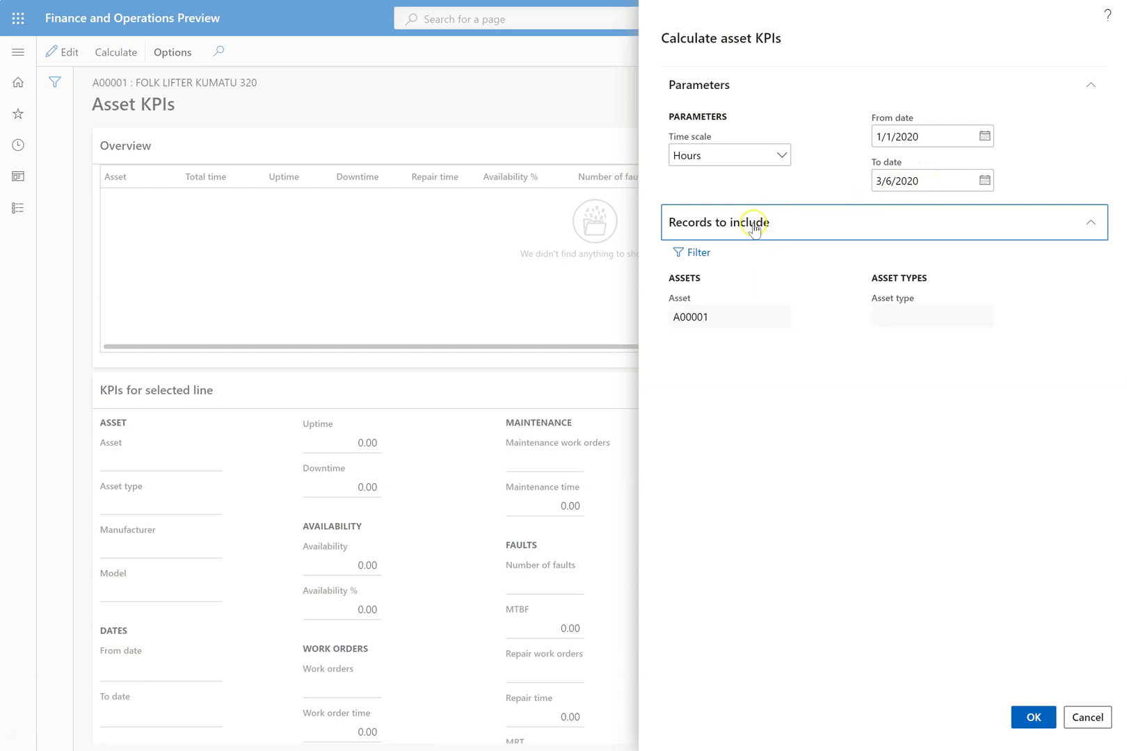
{"action": "left_click", "coordinate": [751, 224]}
{"action": "left_click", "coordinate": [1036, 722]}
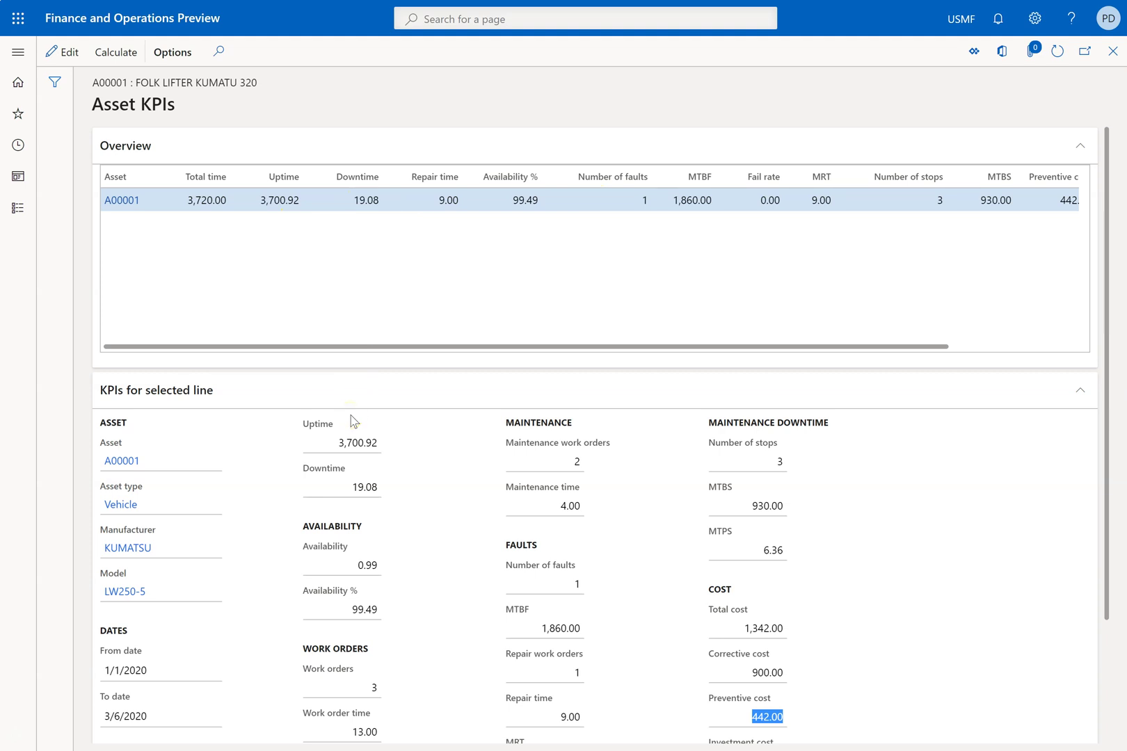
Step: Widen the Asset column in the overview slightly and check the selected line's From and To dates
{"action": "left_click", "coordinate": [289, 301]}
{"action": "left_click", "coordinate": [150, 177]}
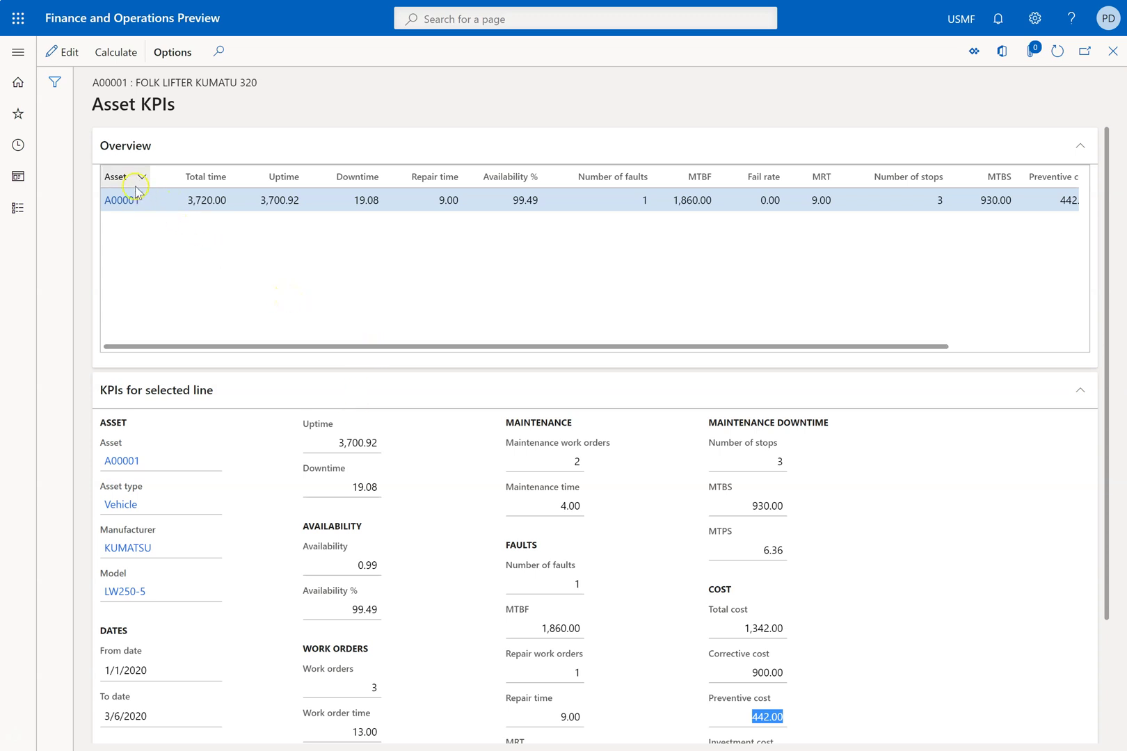
{"action": "left_click_drag", "start_coordinate": [150, 176], "coordinate": [157, 177]}
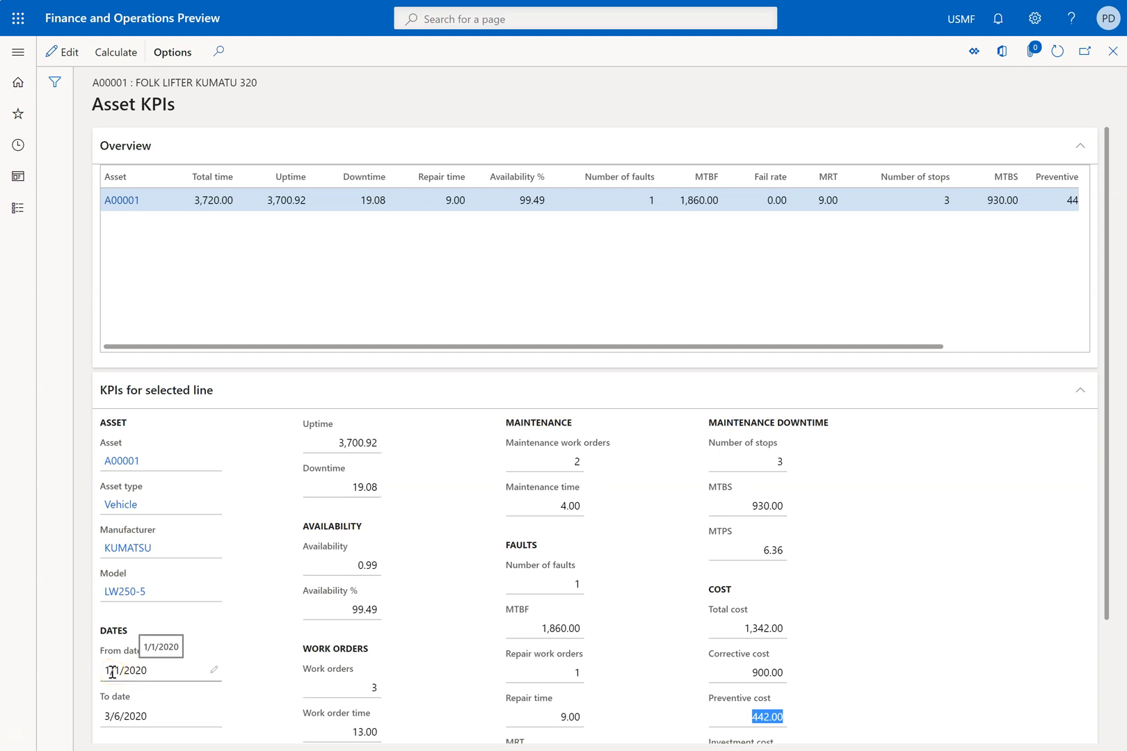
{"action": "left_click", "coordinate": [116, 710]}
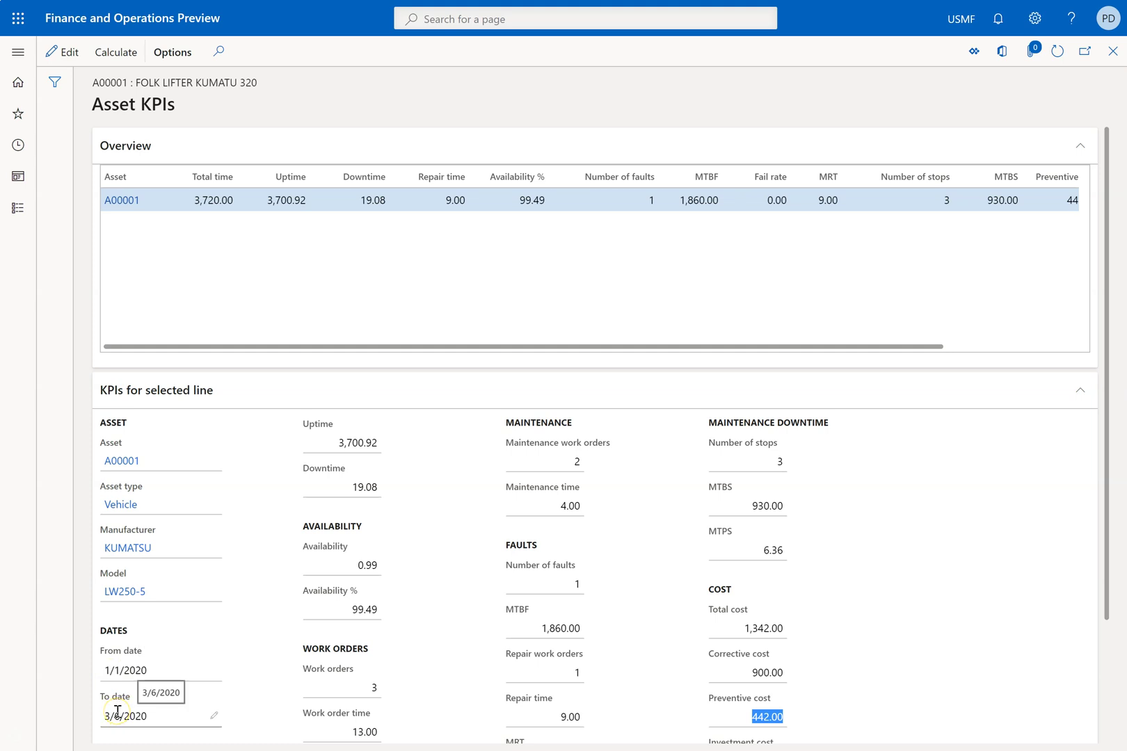
{"action": "left_click", "coordinate": [144, 686]}
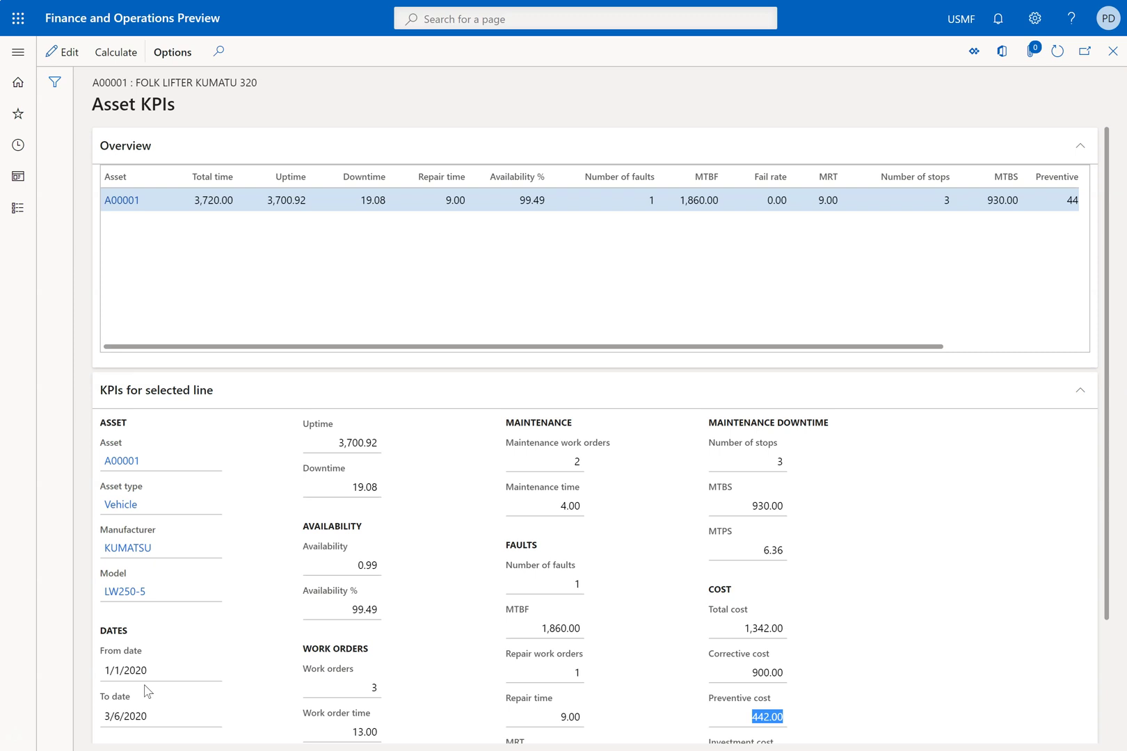
Step: Switch to the ASSETKPI workbook in Excel and examine the day count, the total time explanation and the formula multiplying days by 24
{"action": "key", "text": "alt+Tab"}
{"action": "key", "text": "alt+Tab"}
{"action": "key", "text": "alt+Tab"}
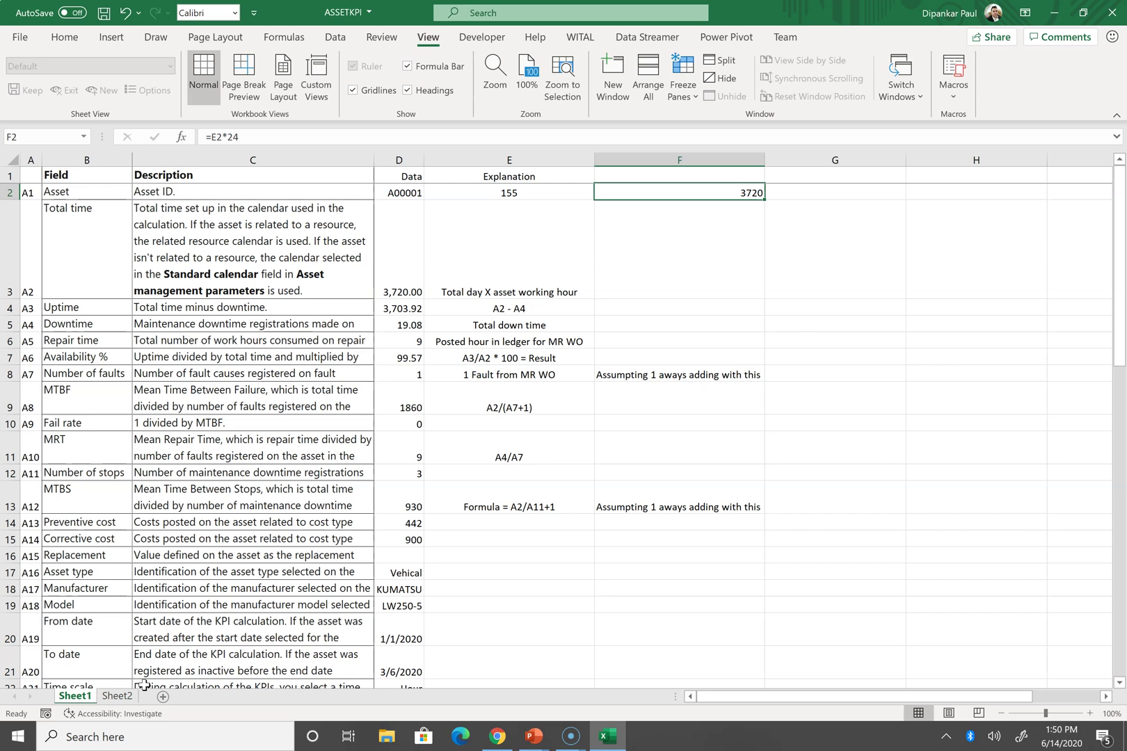
{"action": "key", "text": "Left"}
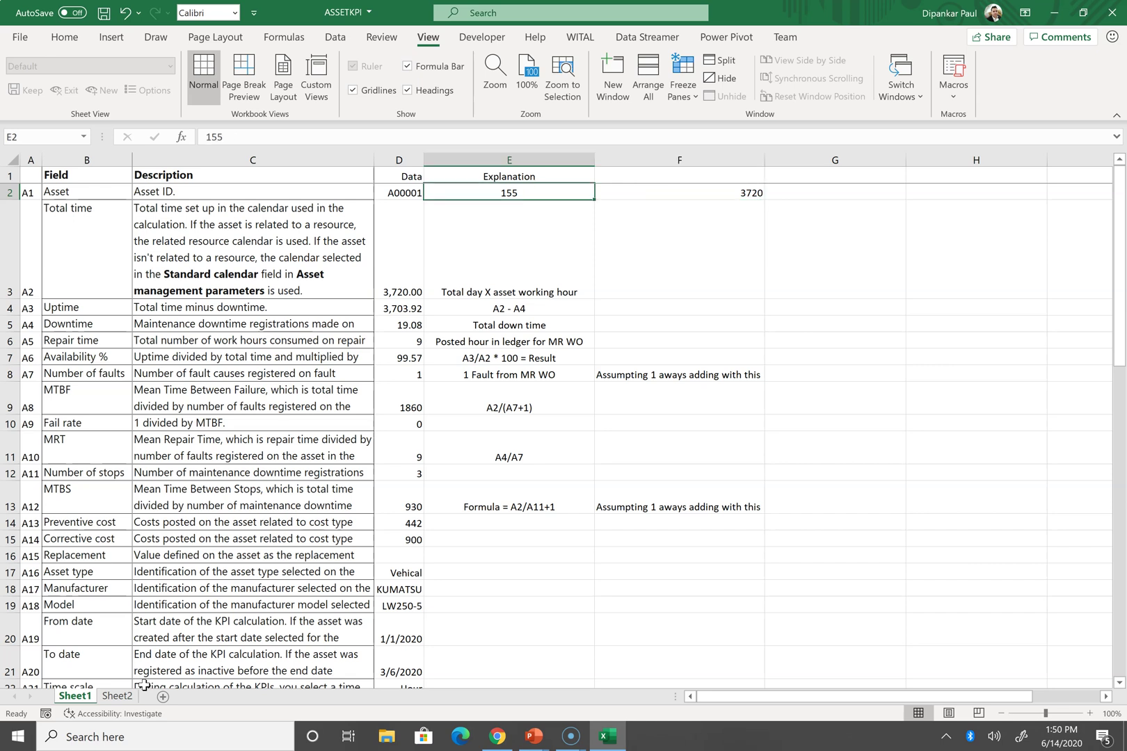
{"action": "key", "text": "Left"}
{"action": "key", "text": "Right"}
{"action": "key", "text": "Down"}
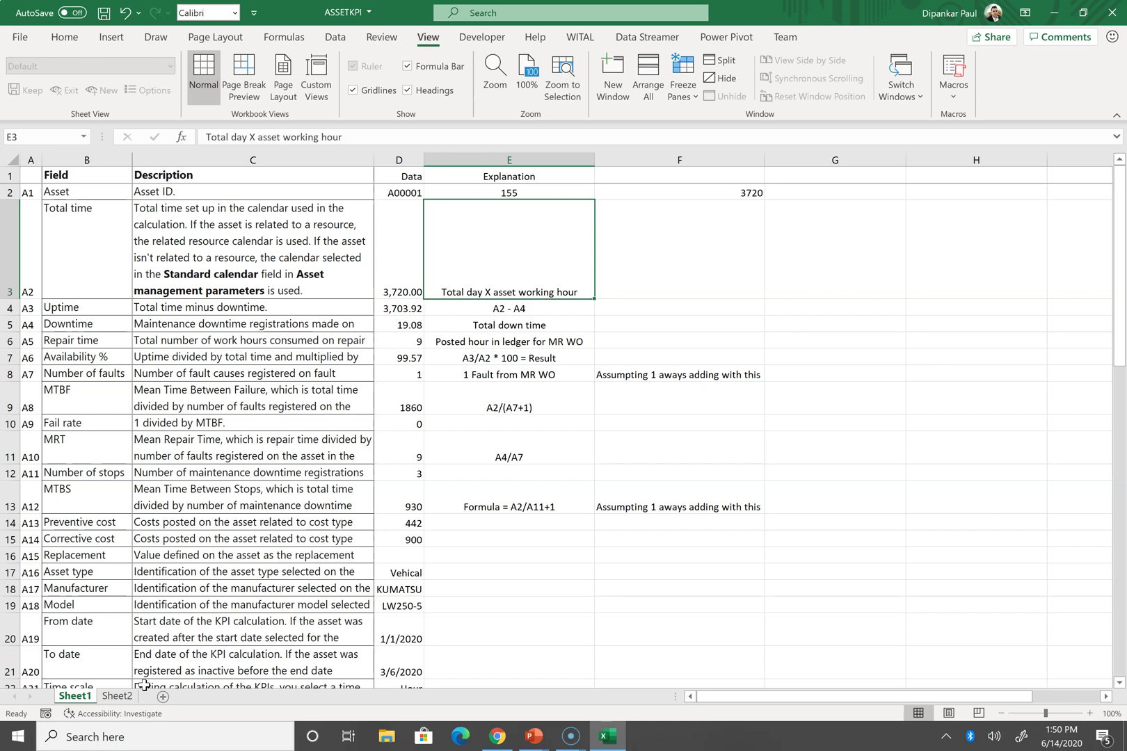
{"action": "key", "text": "Right"}
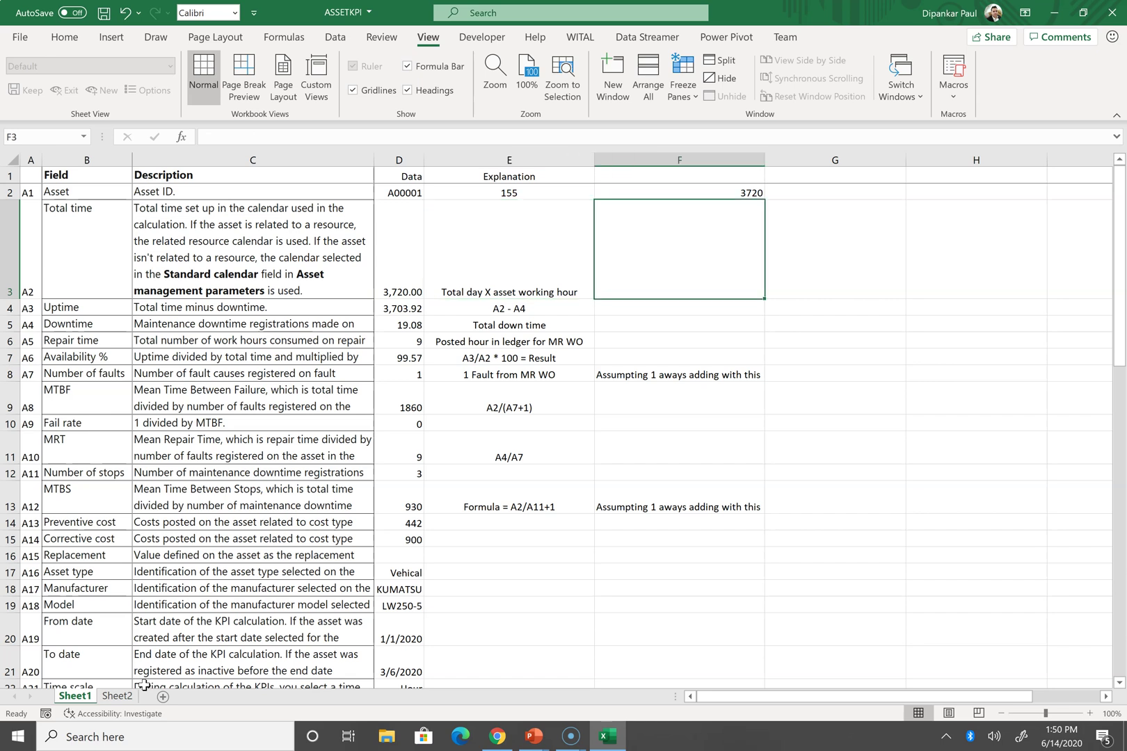
{"action": "key", "text": "Up"}
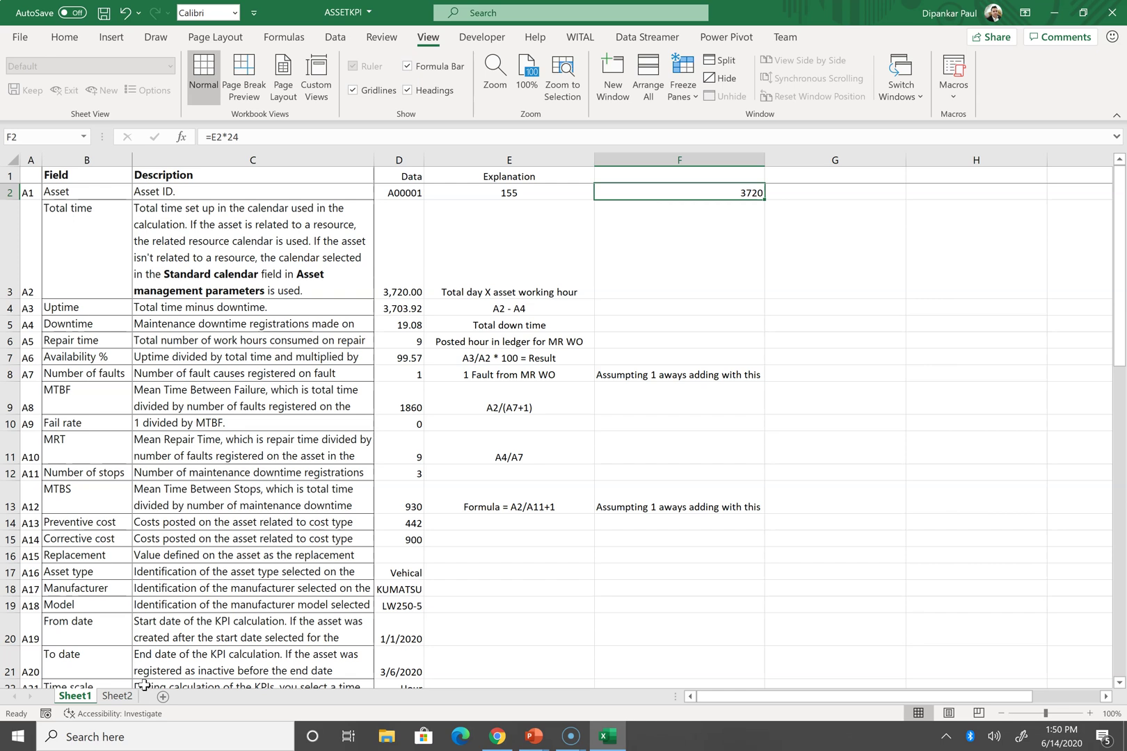
Step: Compare the total time, uptime and downtime on the Asset KPIs page in the browser with the rows in the Excel workbook
{"action": "key", "text": "alt+Tab"}
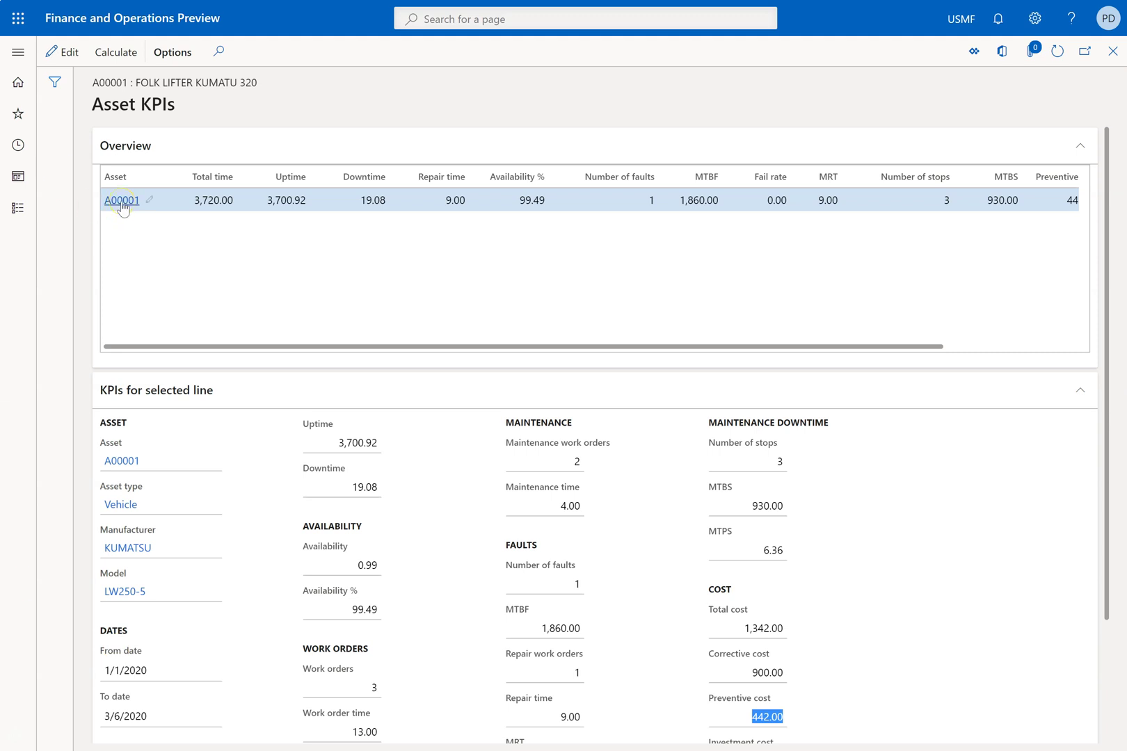
{"action": "mouse_move", "coordinate": [123, 207]}
{"action": "key", "text": "alt+Tab"}
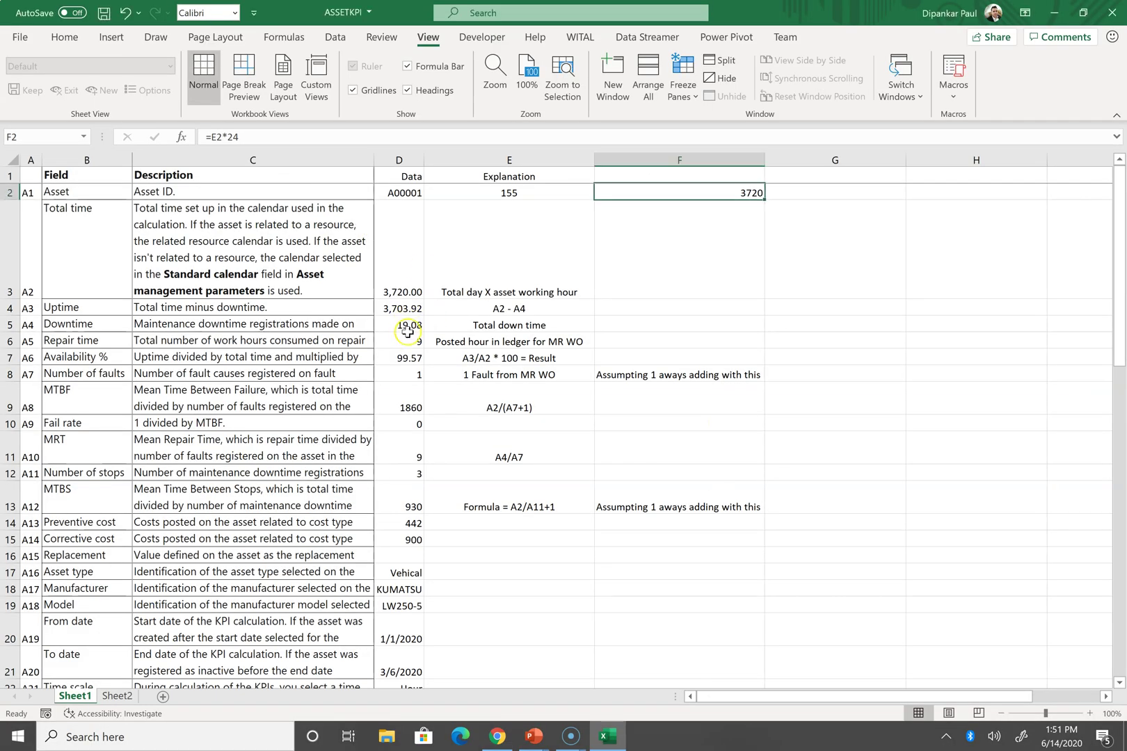
{"action": "key", "text": "alt+Tab"}
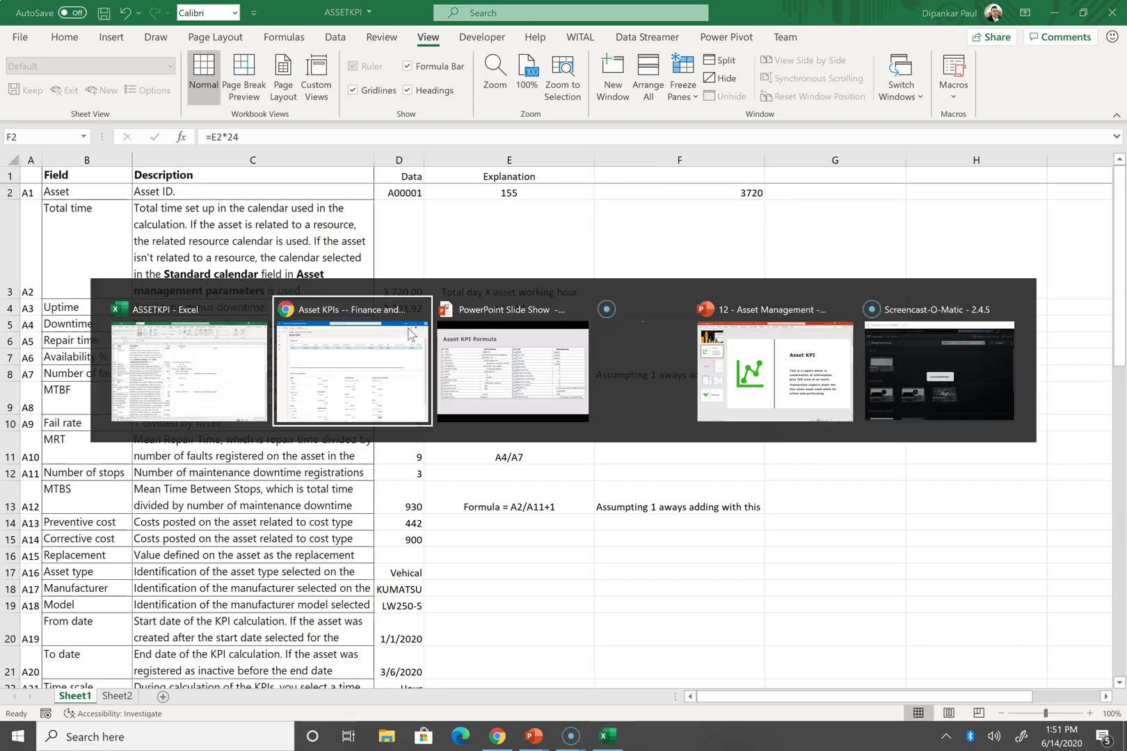
{"action": "key", "text": "alt+Tab"}
{"action": "key", "text": "alt+Tab"}
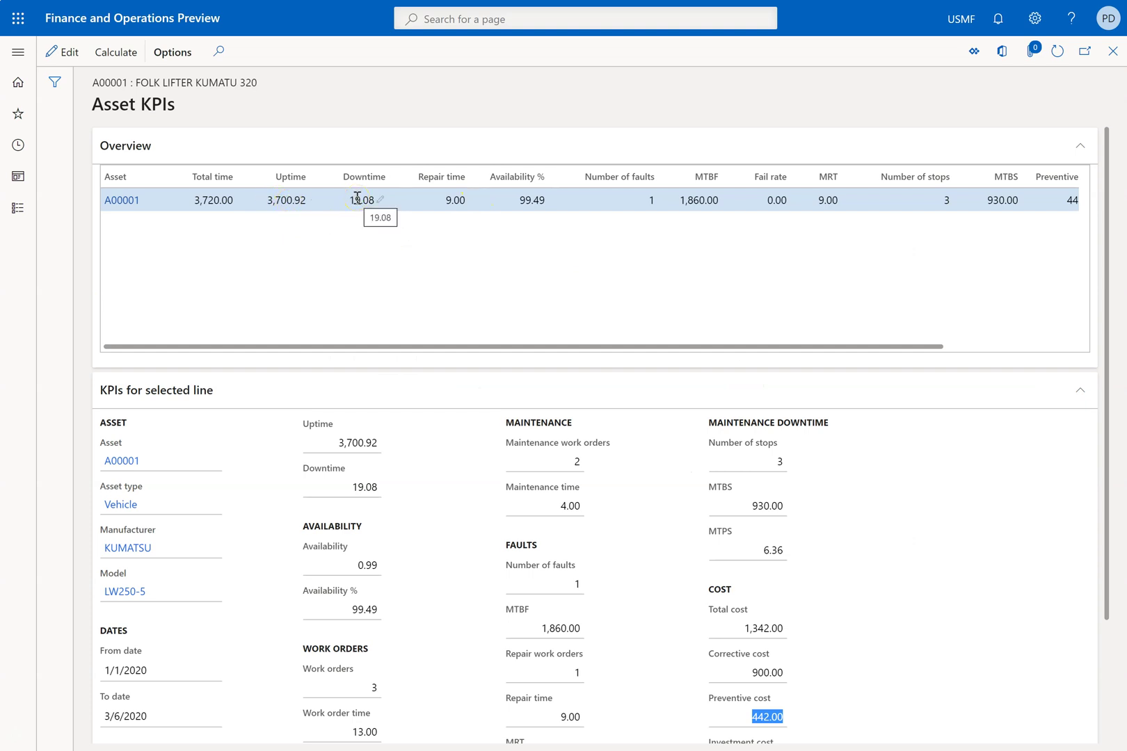
Step: Open the details of asset A00001, review the durations of its maintenance downtime registrations, and return to the asset
{"action": "left_click", "coordinate": [132, 206]}
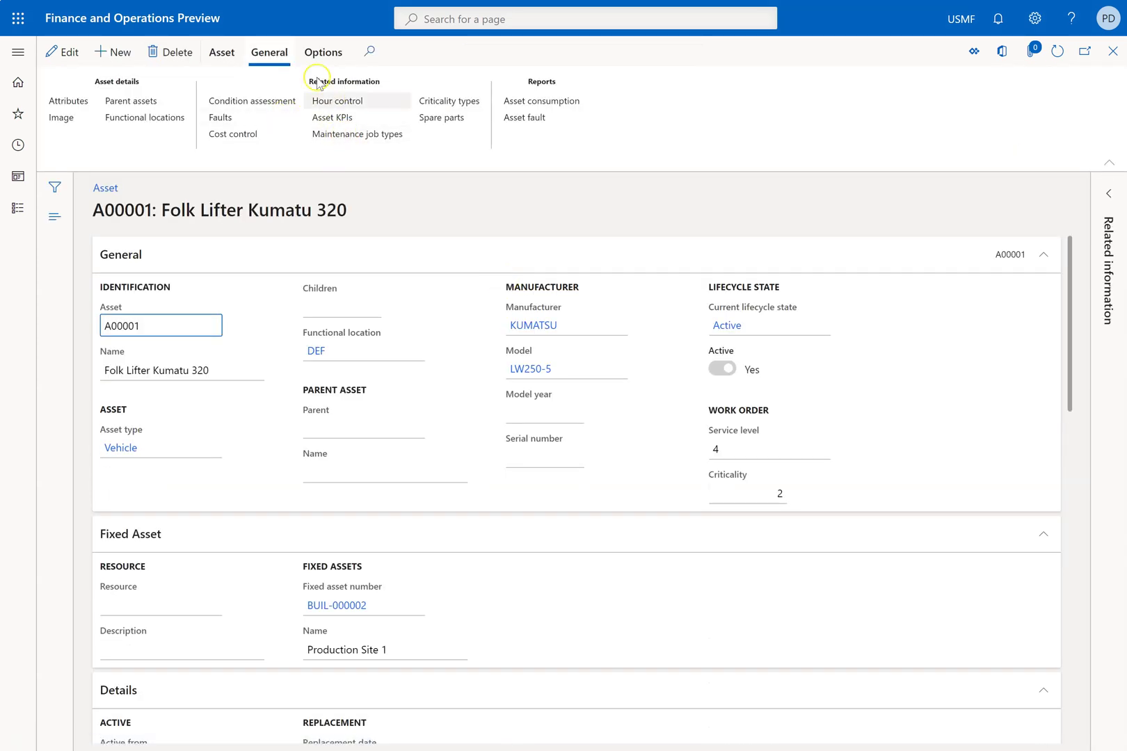
{"action": "left_click", "coordinate": [230, 53]}
{"action": "left_click", "coordinate": [520, 103]}
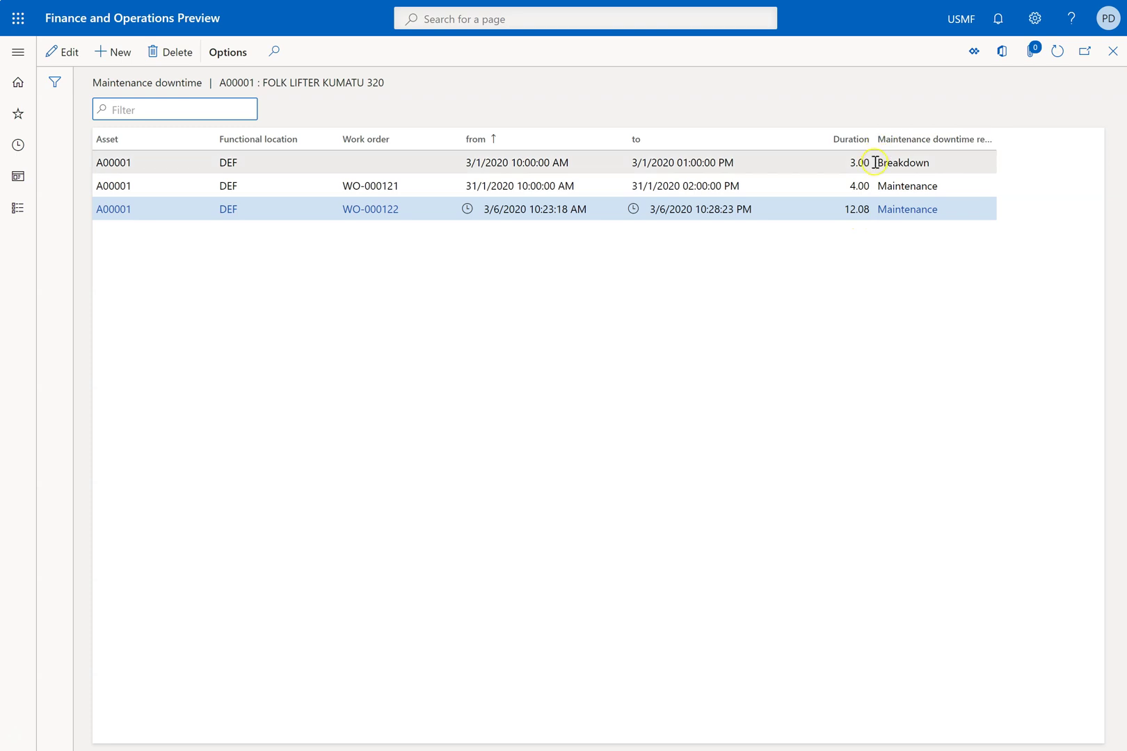
{"action": "left_click", "coordinate": [1114, 57]}
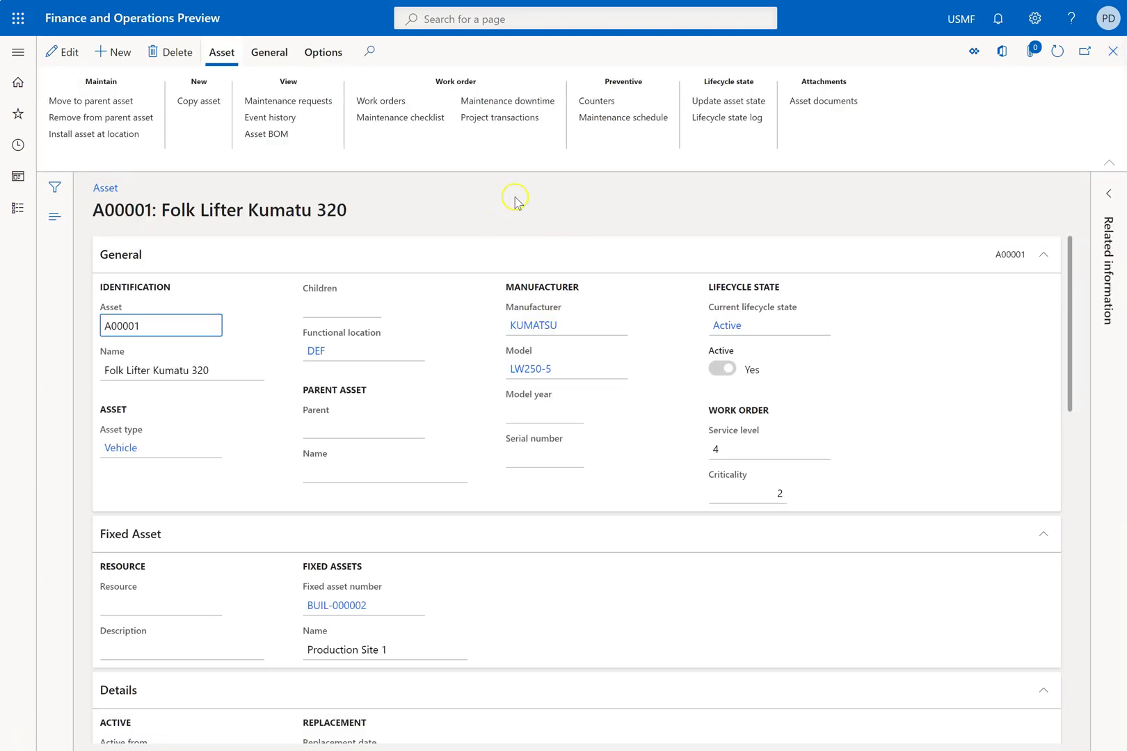
Step: Duplicate the asset's KPI page in a second browser tab and recalculate its KPIs in hours from 1/1/2020 to 3/6/2020
{"action": "left_click", "coordinate": [269, 52]}
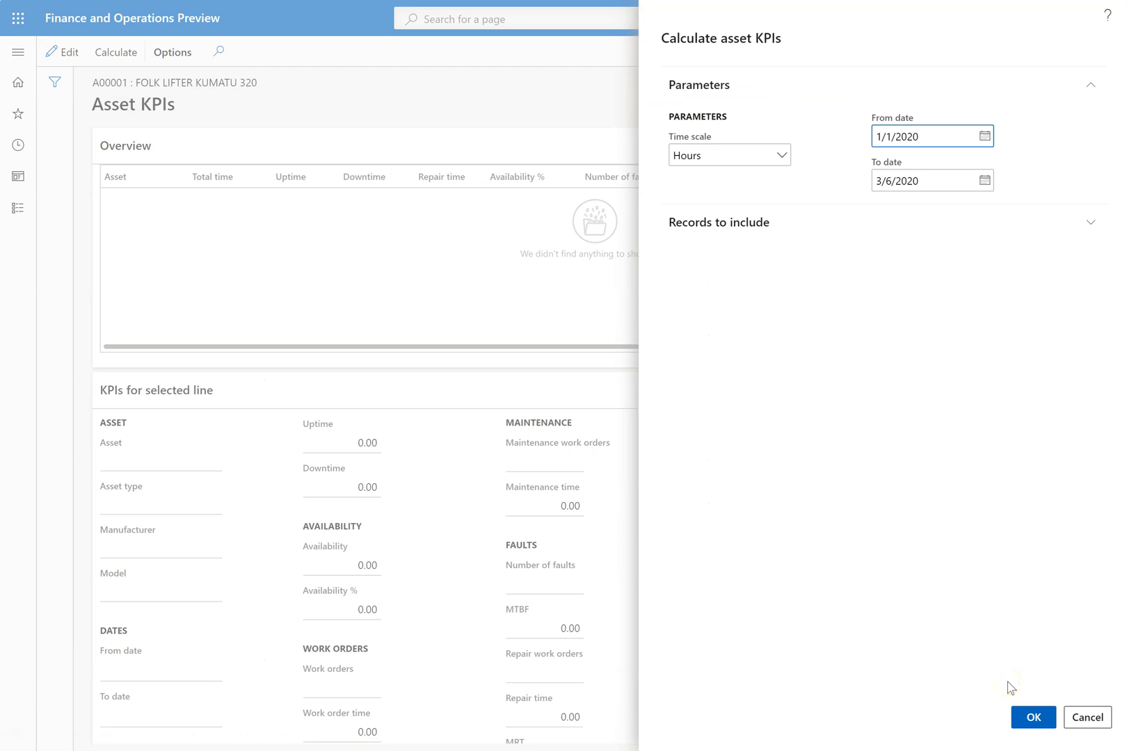
{"action": "key", "text": "F11"}
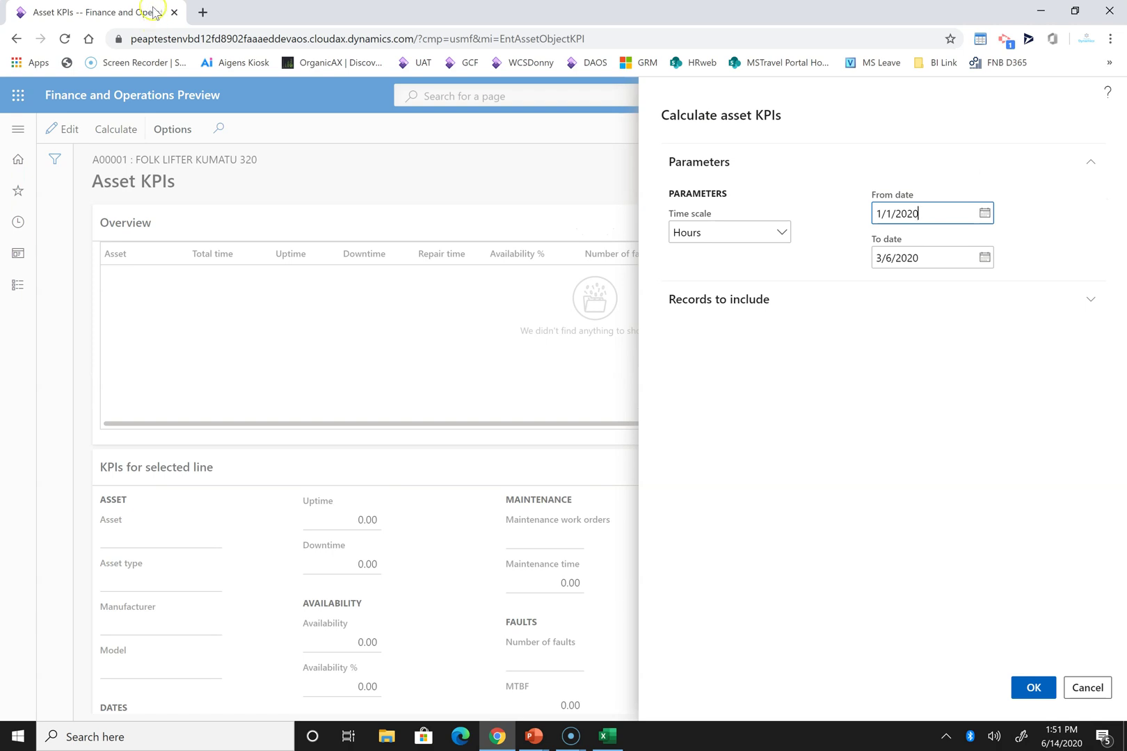
{"action": "right_click", "coordinate": [153, 10]}
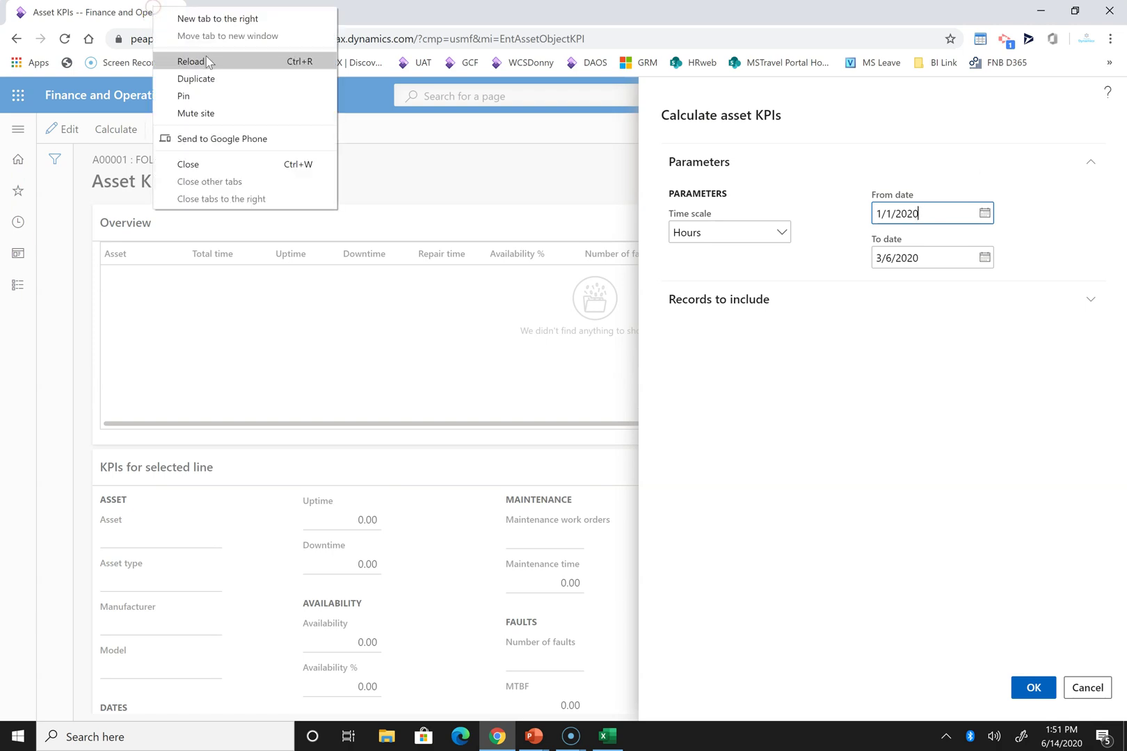
{"action": "left_click", "coordinate": [209, 79]}
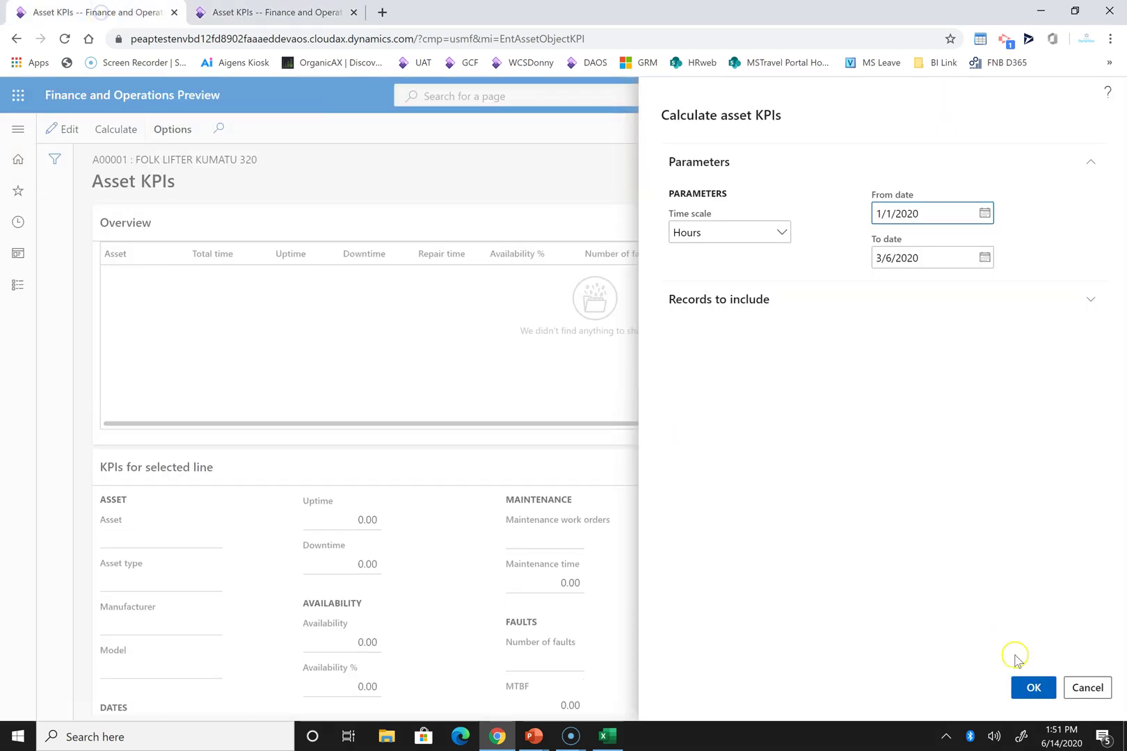
{"action": "left_click", "coordinate": [1029, 689]}
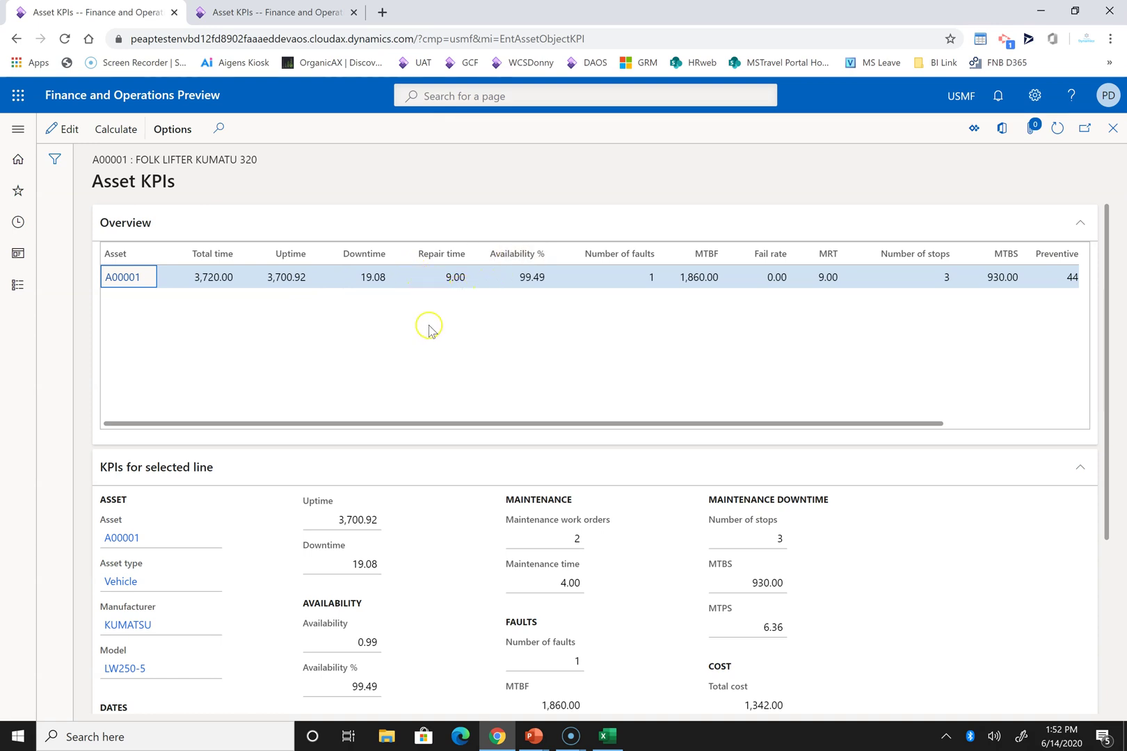
Step: Switch to the Excel workbook and examine the total time, uptime, downtime and repair time rows, including the repair time description
{"action": "key", "text": "alt+Tab"}
{"action": "left_click", "coordinate": [445, 348]}
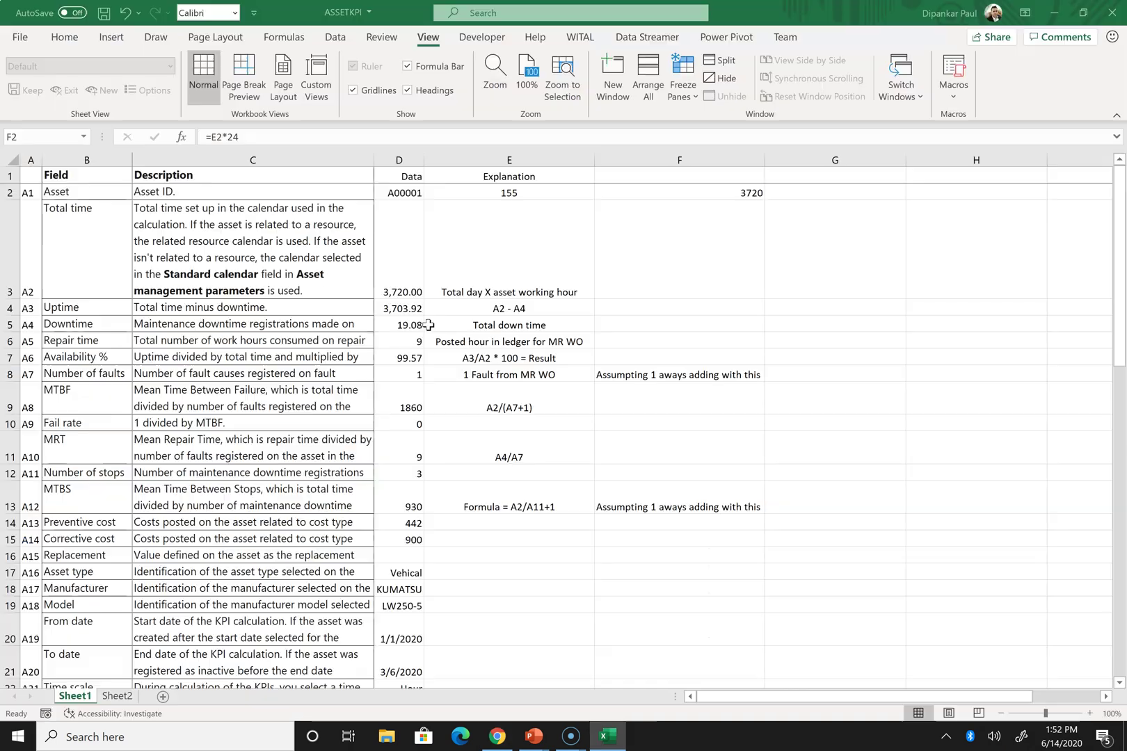
{"action": "left_click_drag", "start_coordinate": [90, 213], "coordinate": [464, 324]}
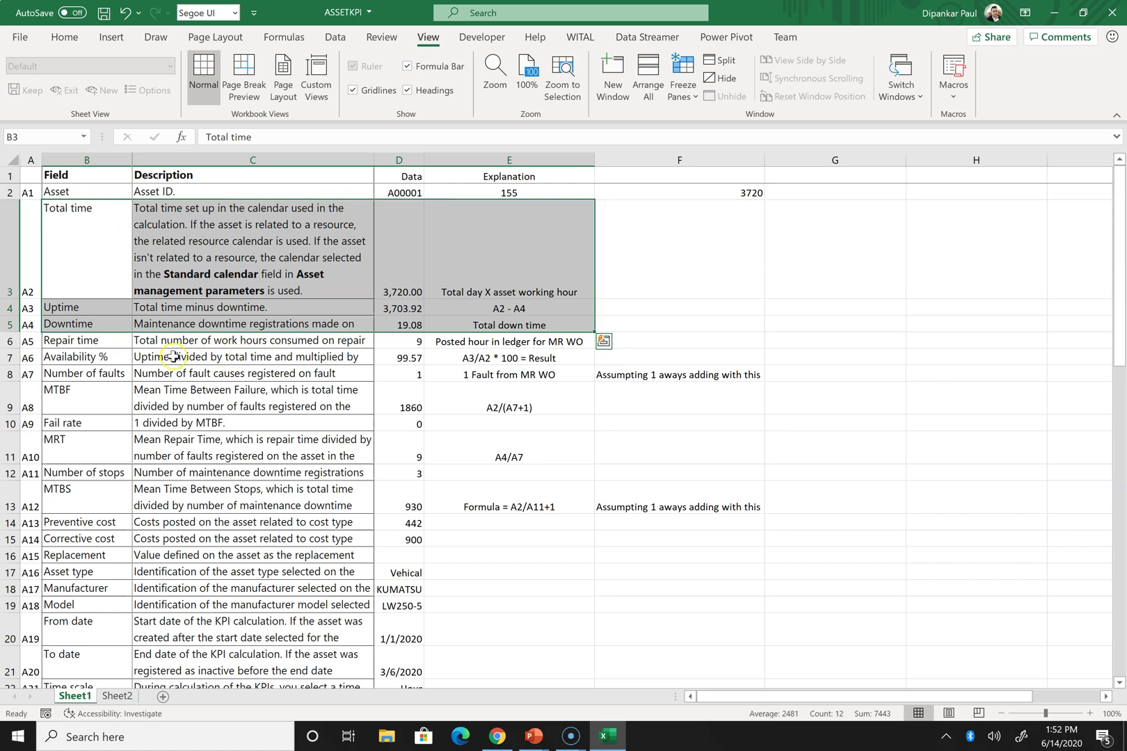
{"action": "left_click", "coordinate": [86, 345]}
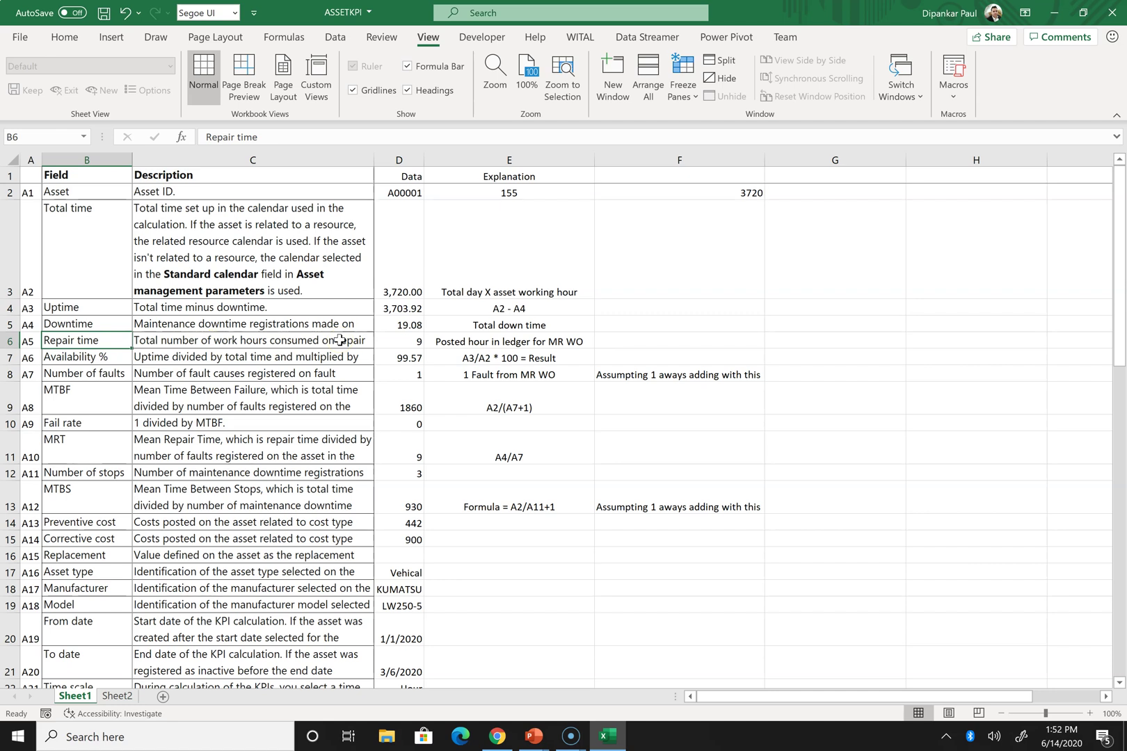
{"action": "left_click", "coordinate": [422, 339]}
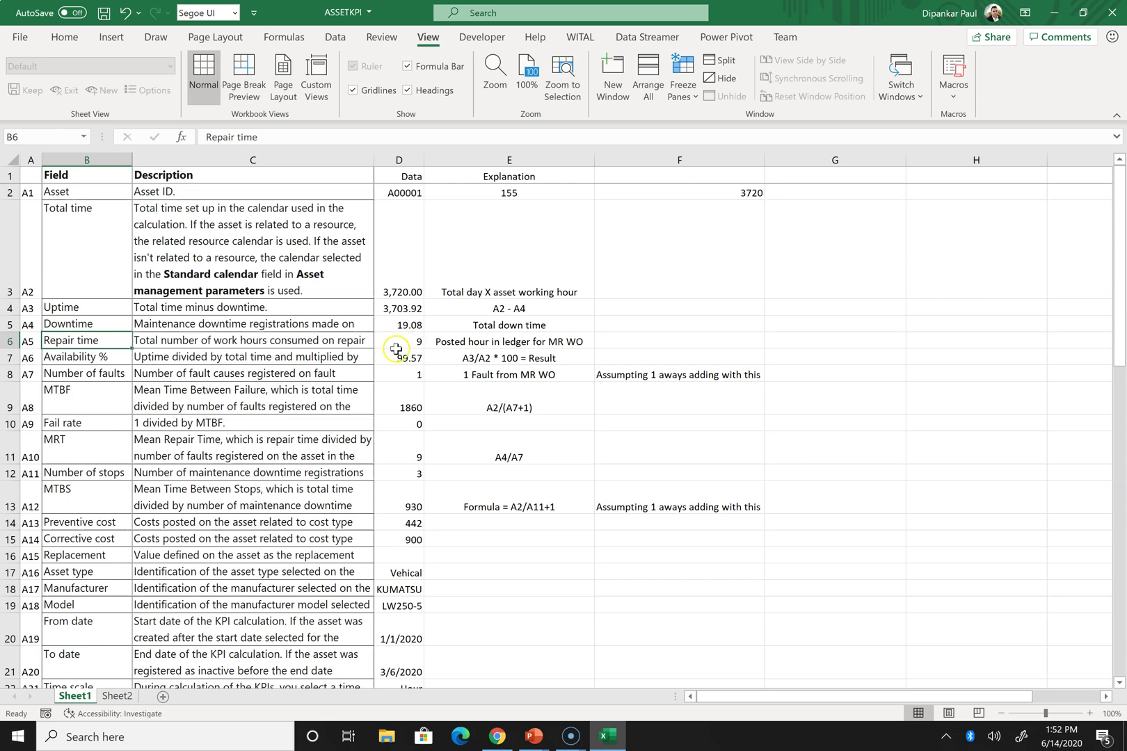
{"action": "left_click", "coordinate": [353, 344]}
Step: Switch to the browser, cancel the KPI calculation in the duplicated tab and expand its module list, returning to the calculated KPIs
{"action": "key", "text": "alt+Tab"}
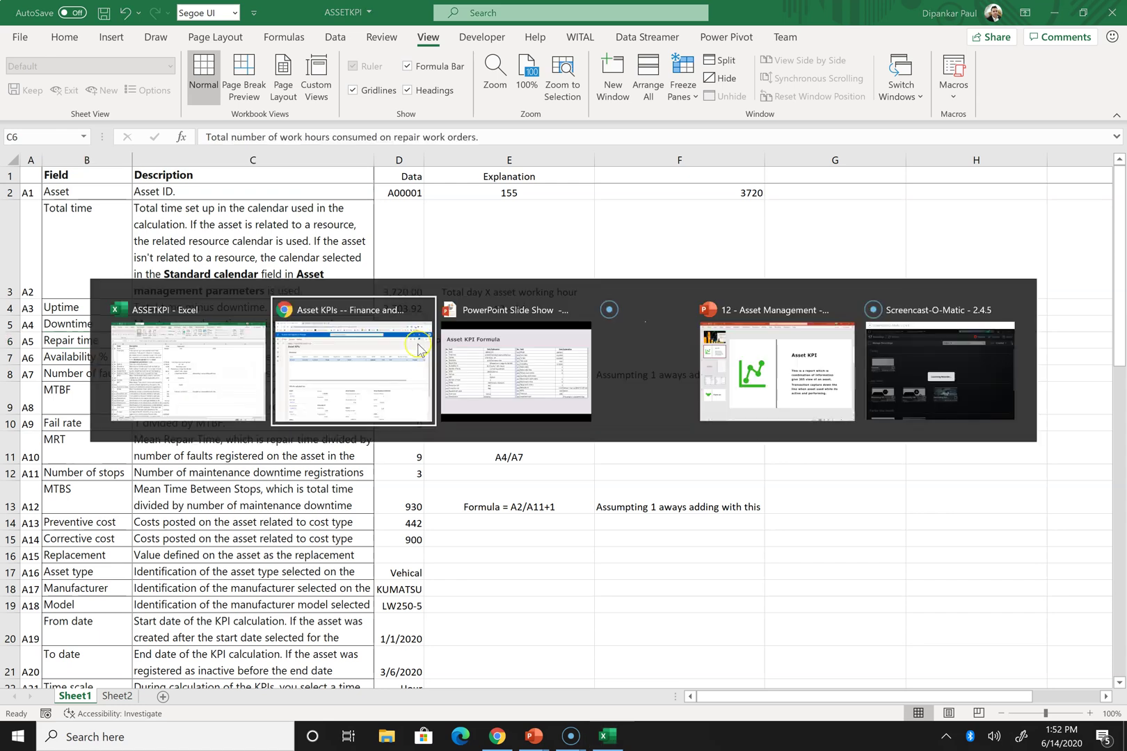
{"action": "left_click", "coordinate": [420, 350]}
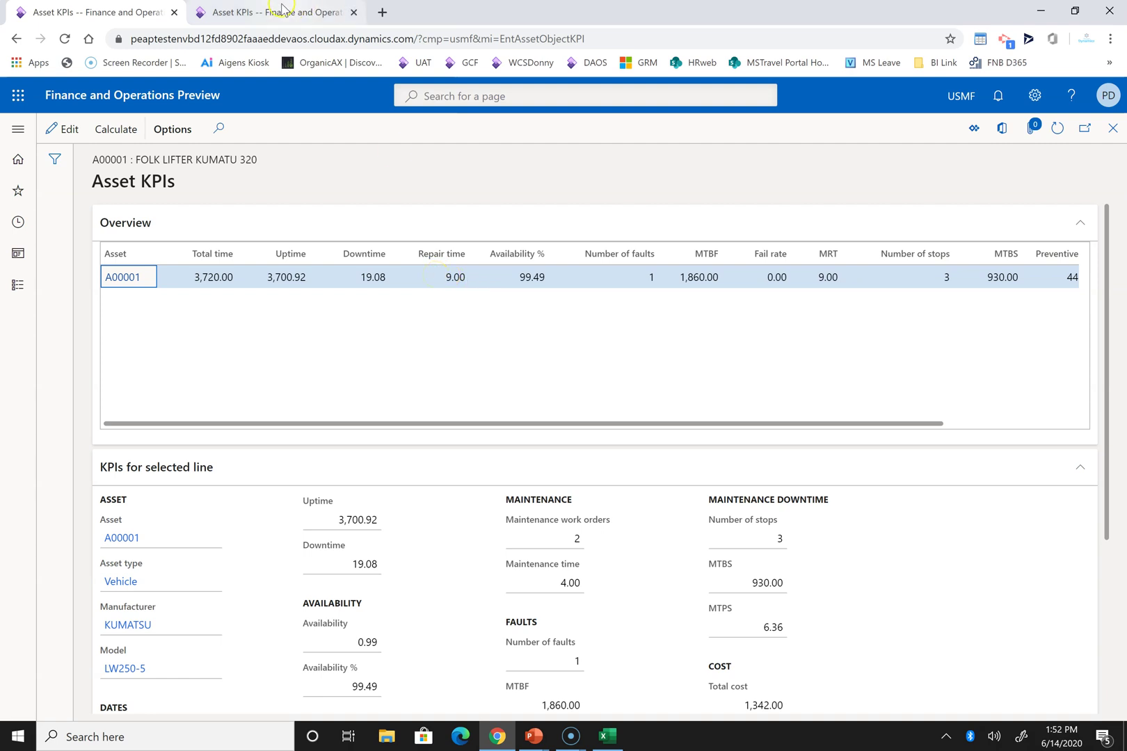
{"action": "left_click", "coordinate": [284, 12]}
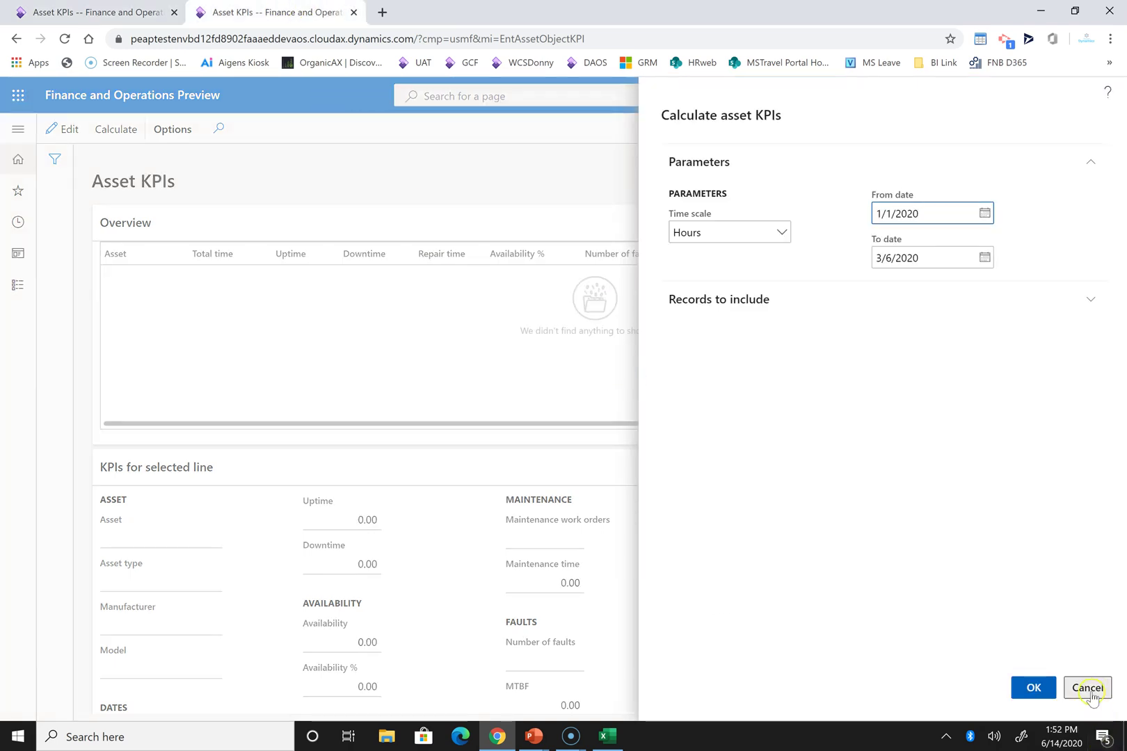
{"action": "left_click", "coordinate": [510, 387]}
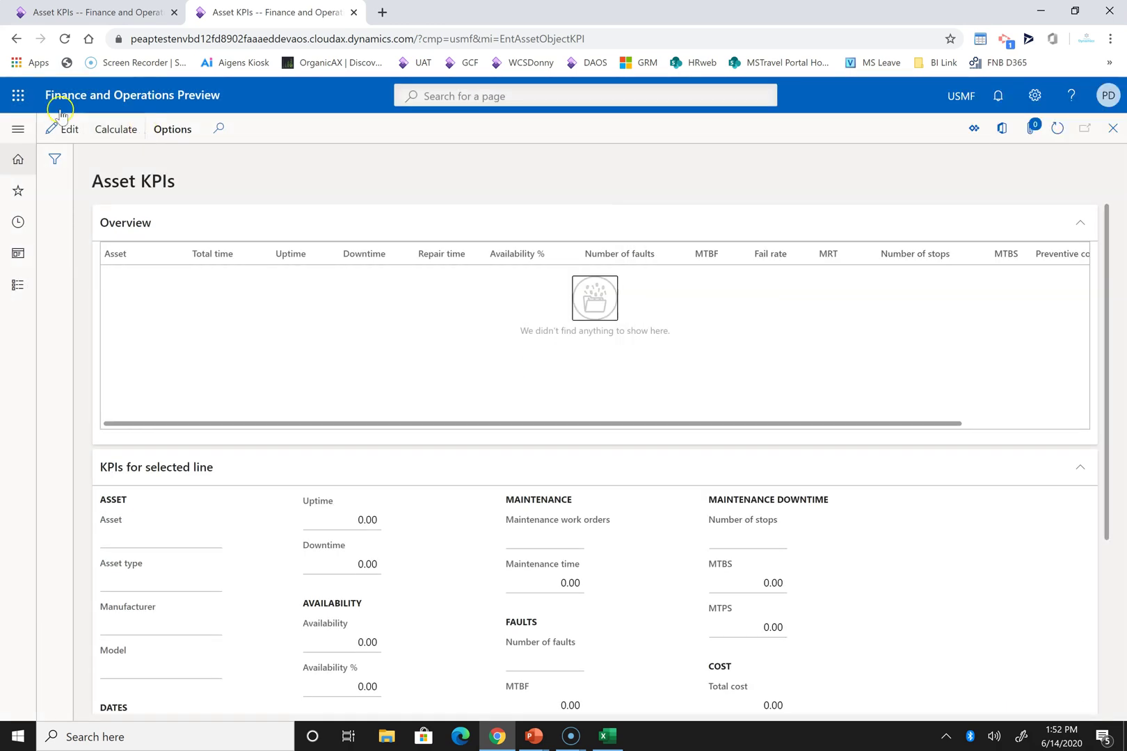
{"action": "left_click", "coordinate": [18, 130]}
{"action": "left_click", "coordinate": [63, 348]}
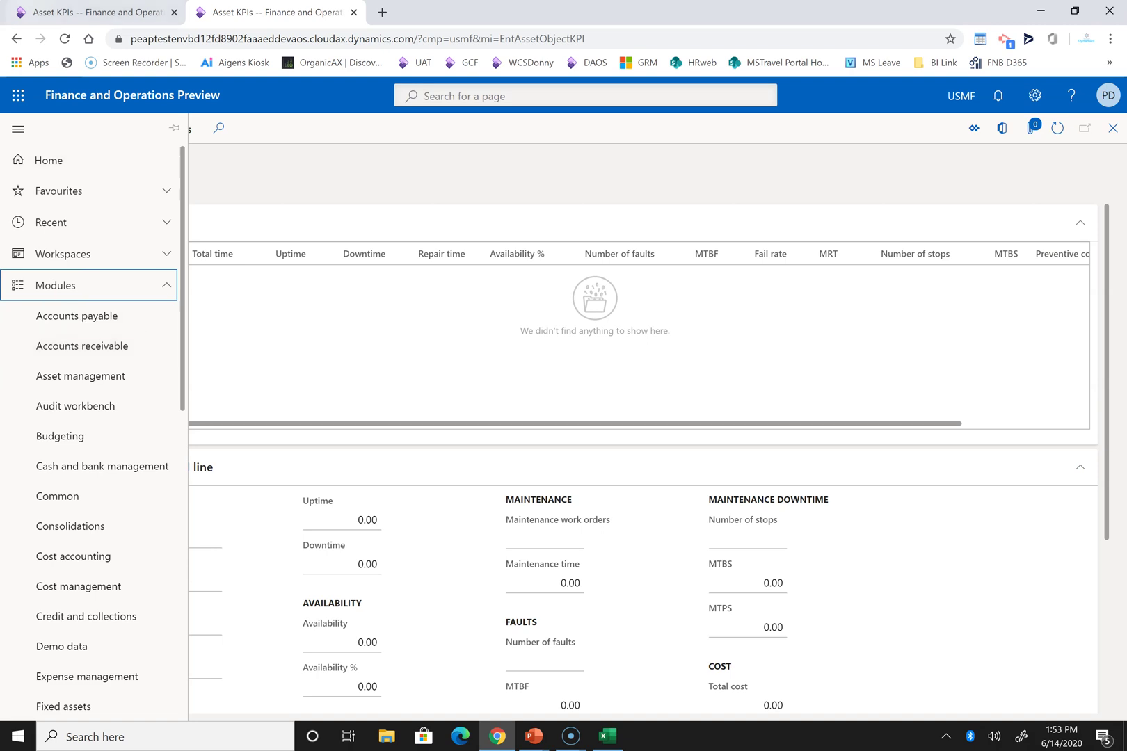
{"action": "left_click", "coordinate": [36, 12]}
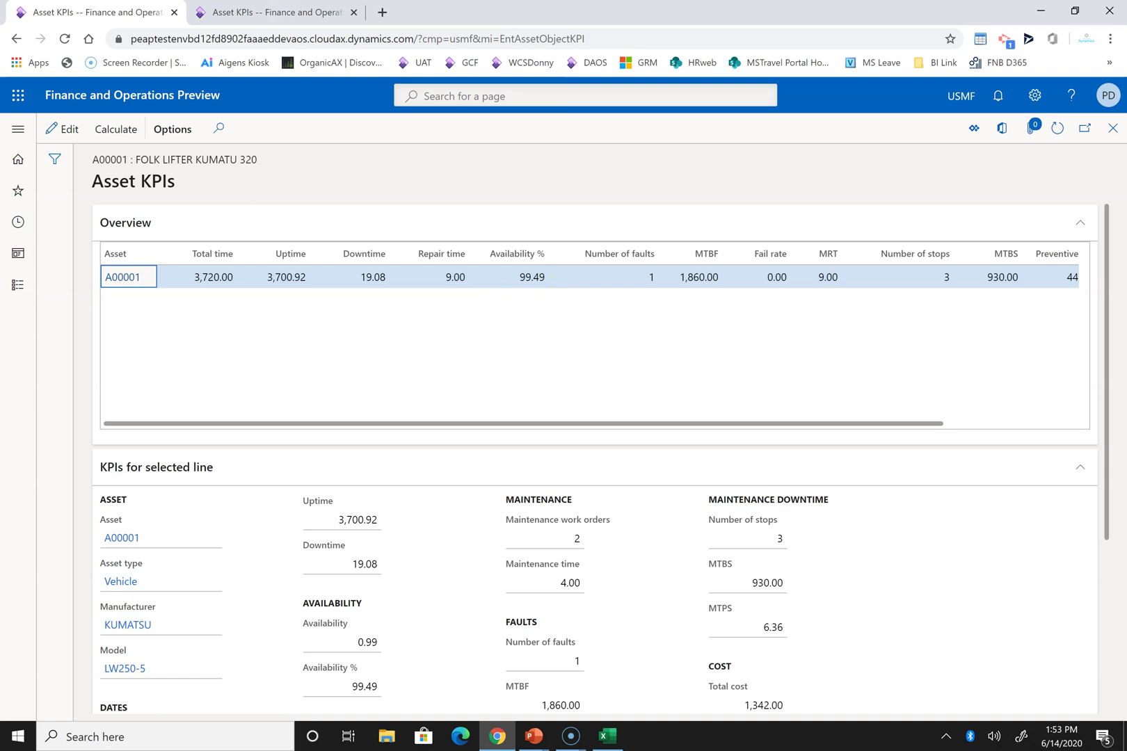
Step: Close the empty KPI page in the duplicated browser tab and open the Asset management list of all assets
{"action": "left_click", "coordinate": [233, 11]}
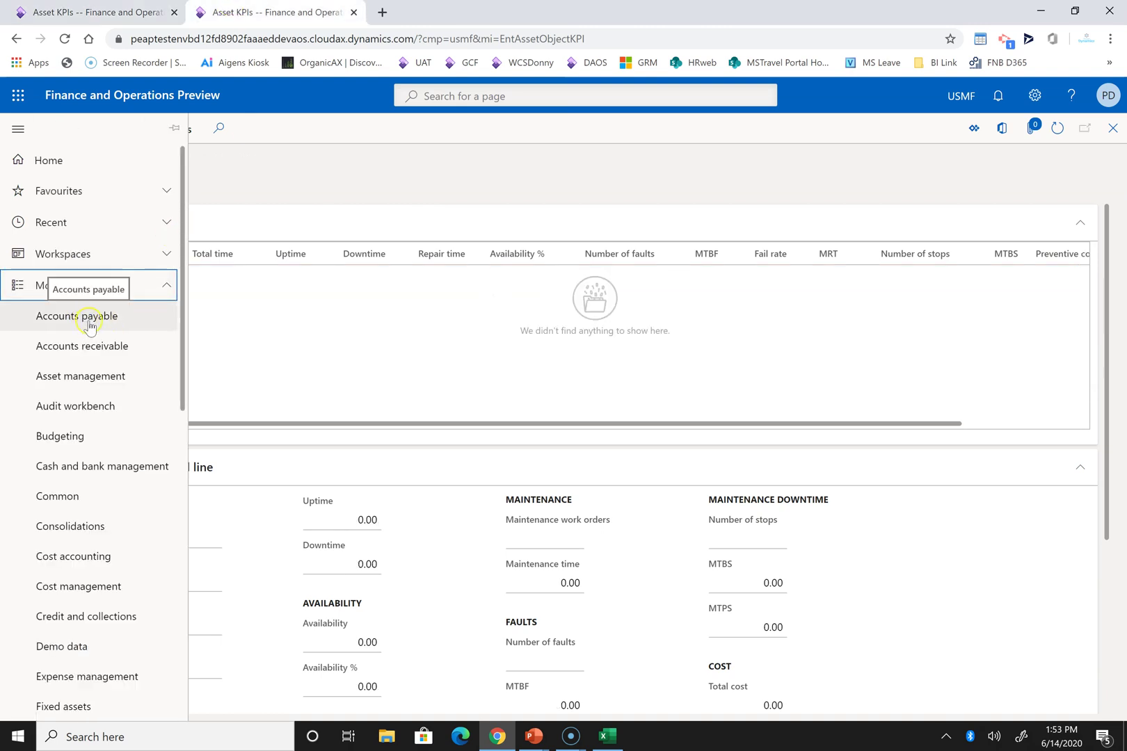
{"action": "left_click", "coordinate": [453, 193]}
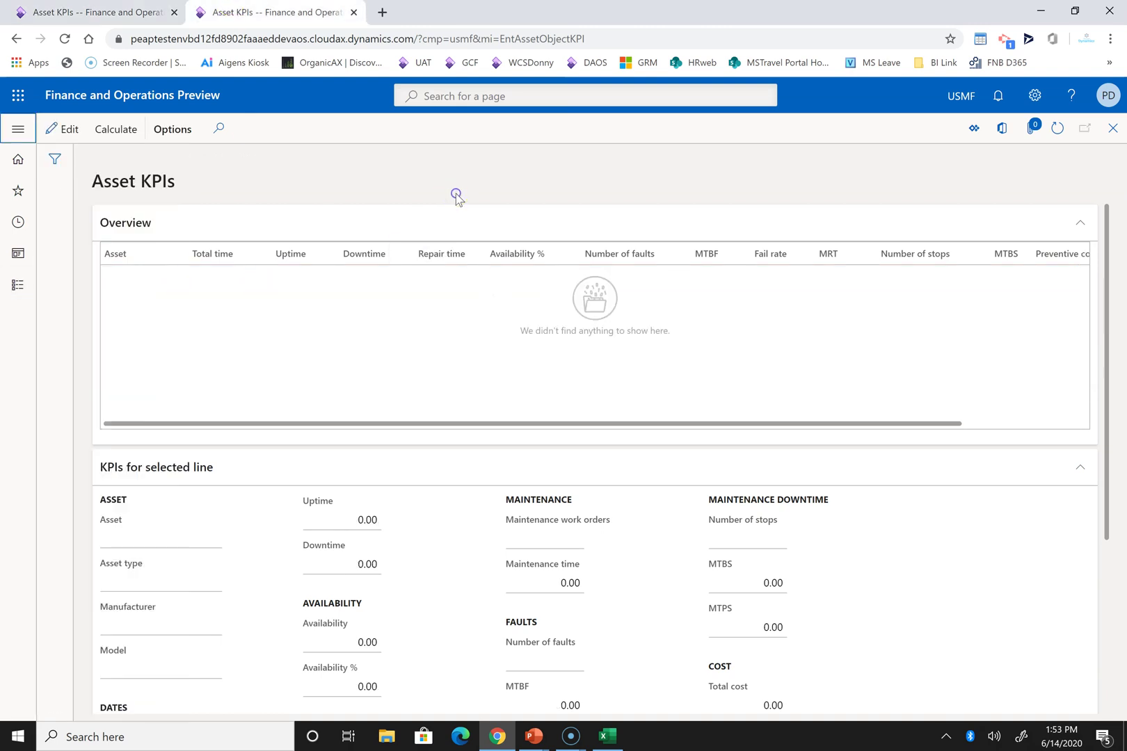
{"action": "left_click", "coordinate": [1113, 129]}
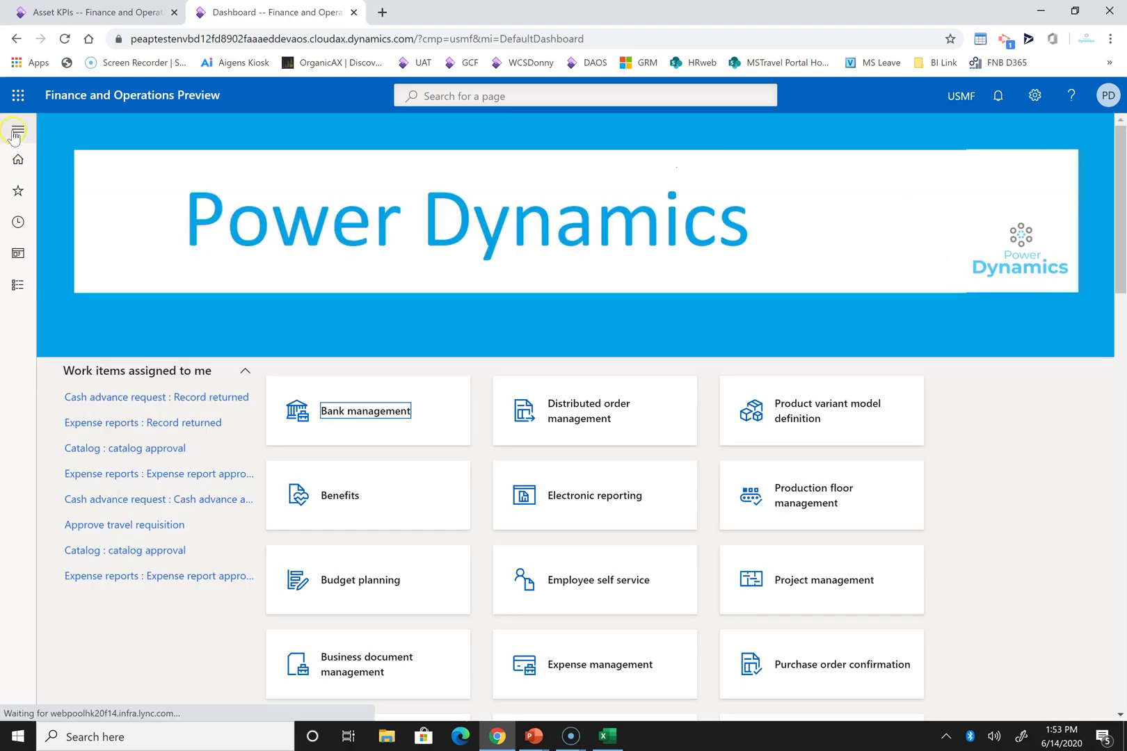
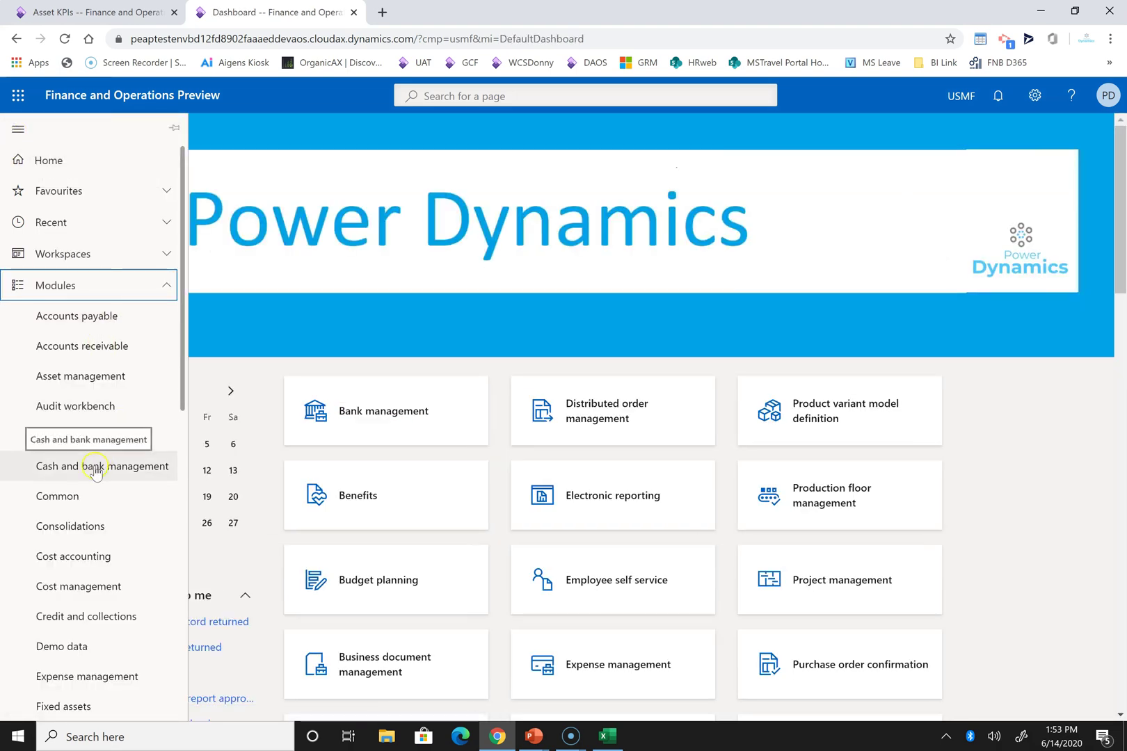
{"action": "left_click", "coordinate": [72, 379]}
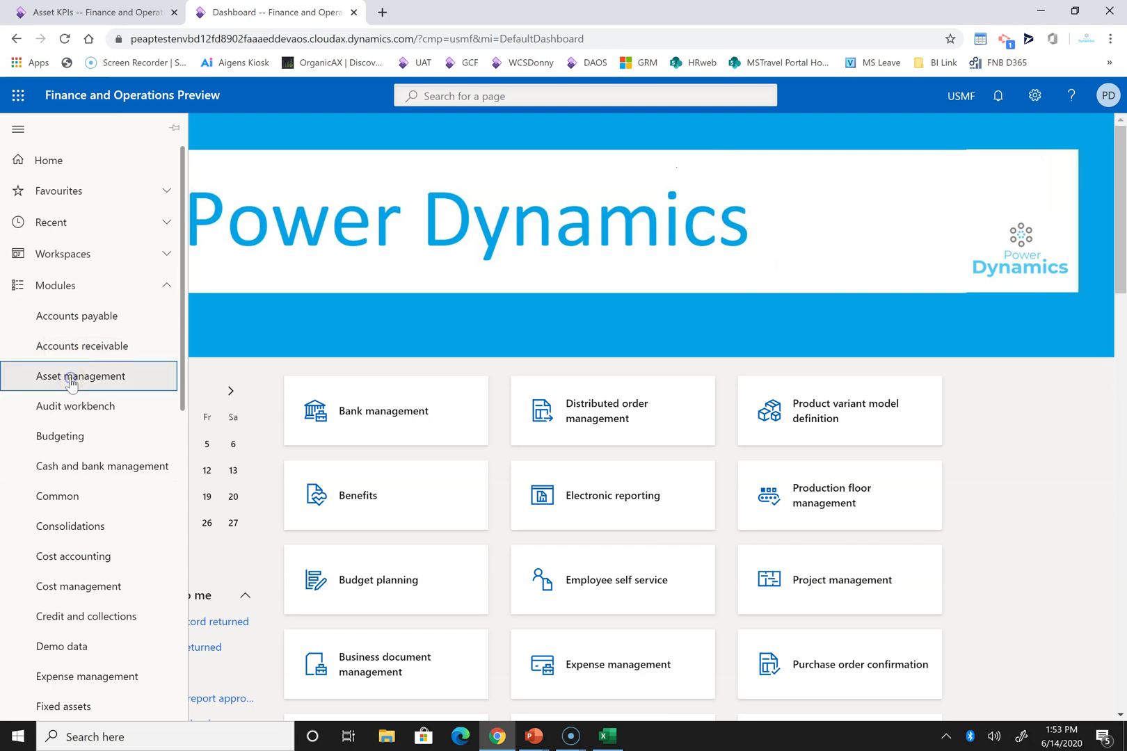
{"action": "left_click", "coordinate": [277, 229]}
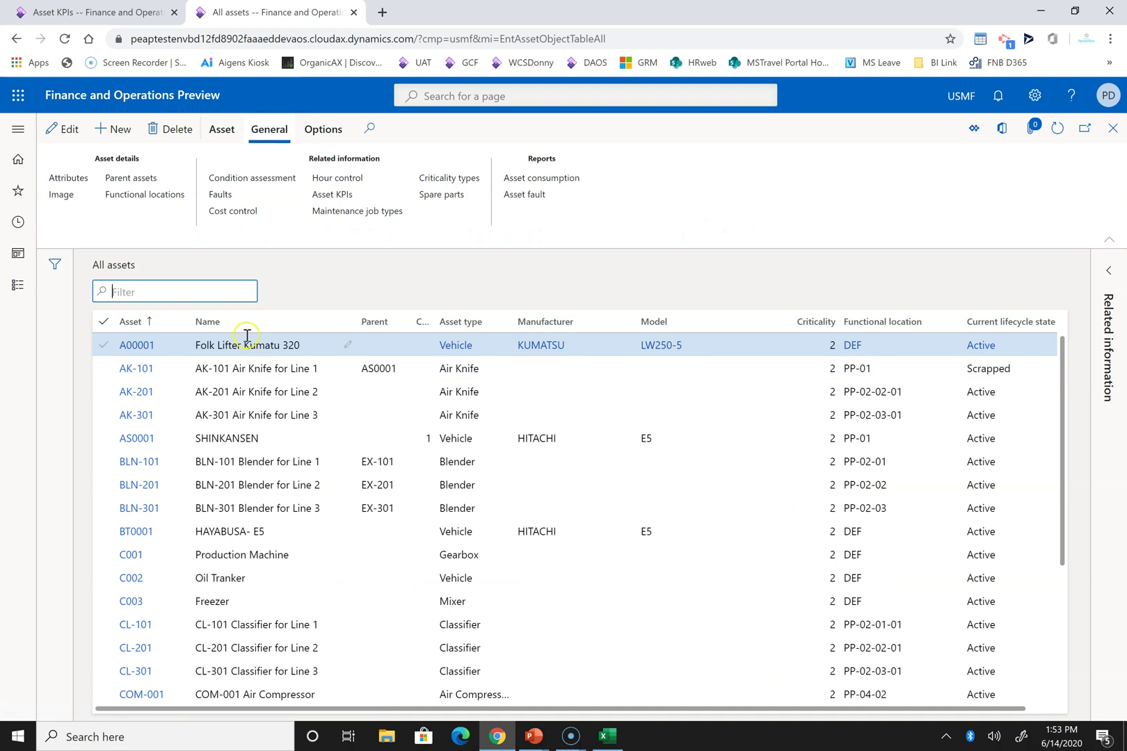
Step: Open the project transactions of asset A00001, review their resource, amount and transaction type columns, and return to the calculated KPIs
{"action": "left_click", "coordinate": [221, 132]}
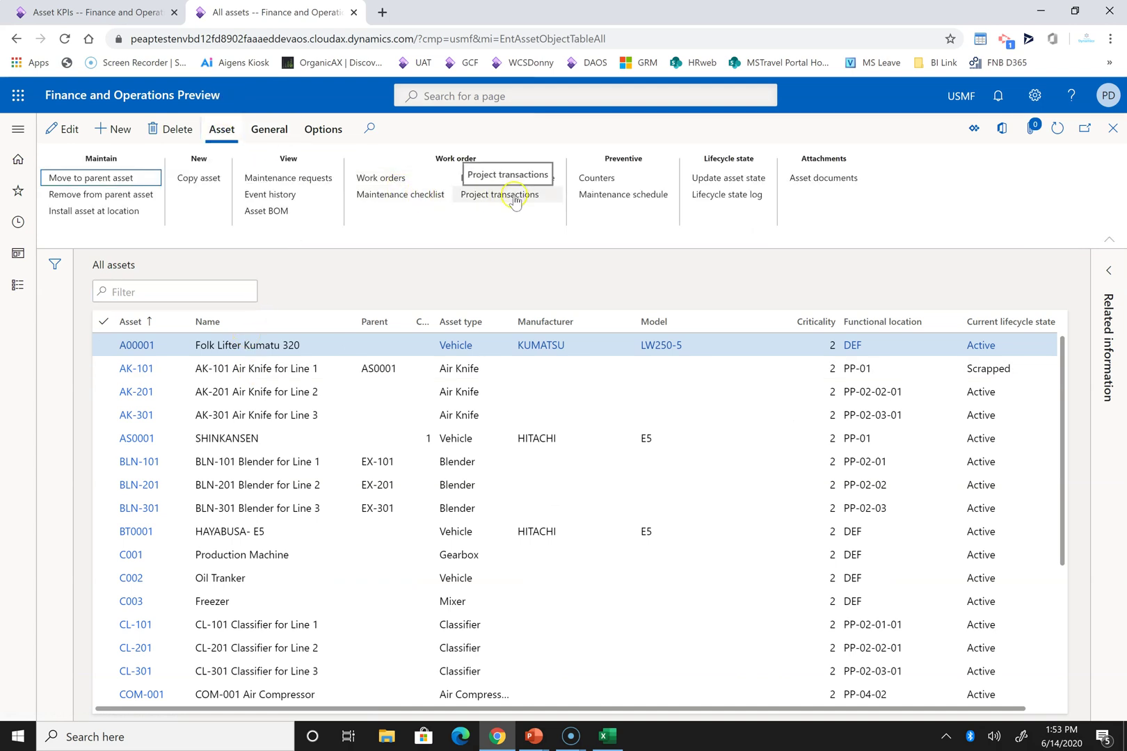
{"action": "left_click", "coordinate": [514, 196]}
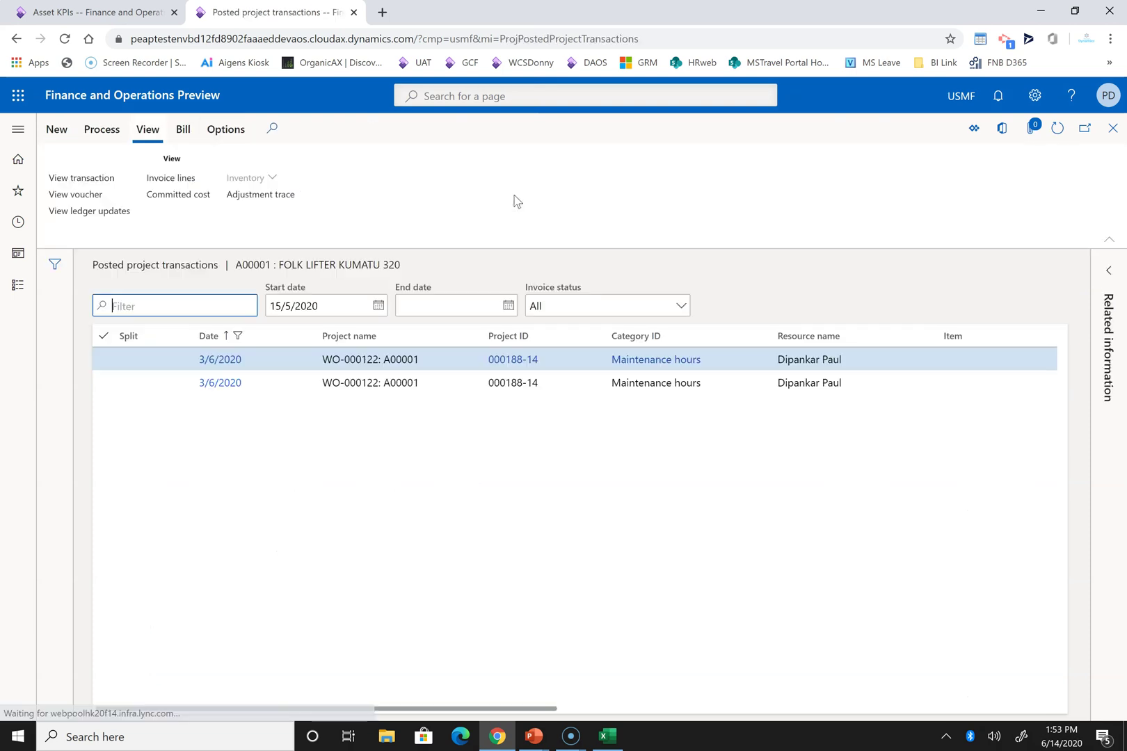
{"action": "left_click", "coordinate": [563, 708]}
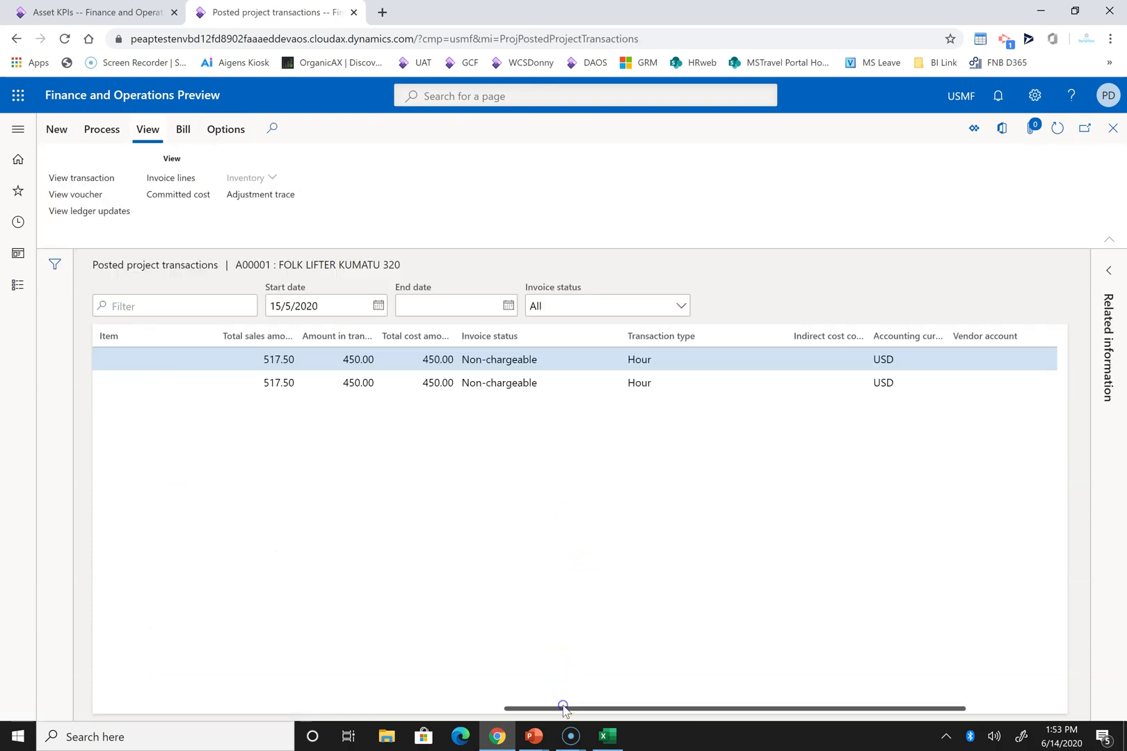
{"action": "left_click_drag", "start_coordinate": [563, 708], "coordinate": [475, 727]}
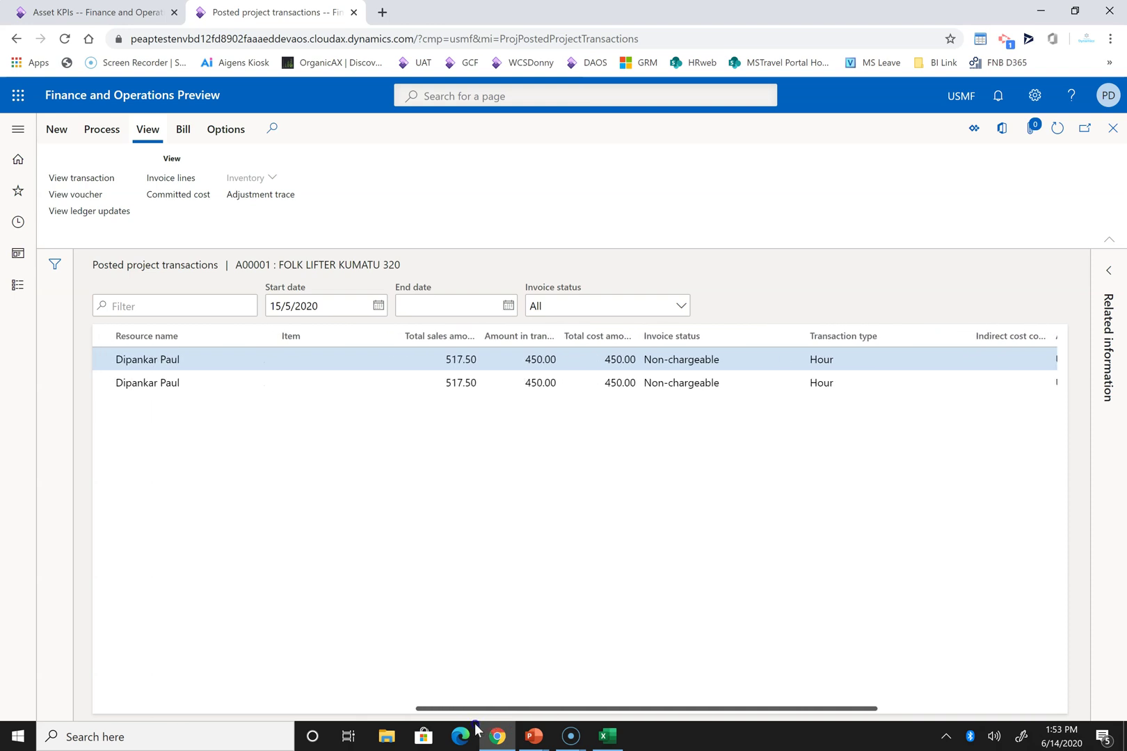
{"action": "left_click_drag", "start_coordinate": [475, 727], "coordinate": [410, 712]}
{"action": "left_click", "coordinate": [134, 12]}
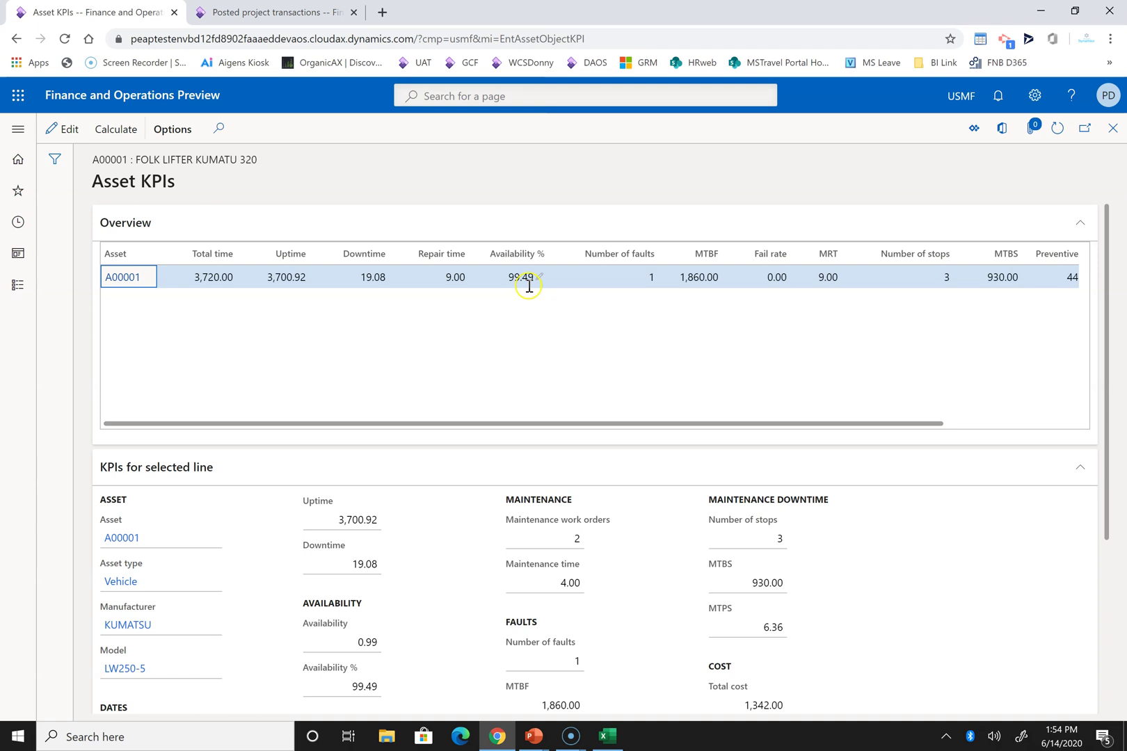
Step: Switch to the Excel workbook and examine the total time, uptime, availability % and number of faults rows
{"action": "key", "text": "alt+Tab"}
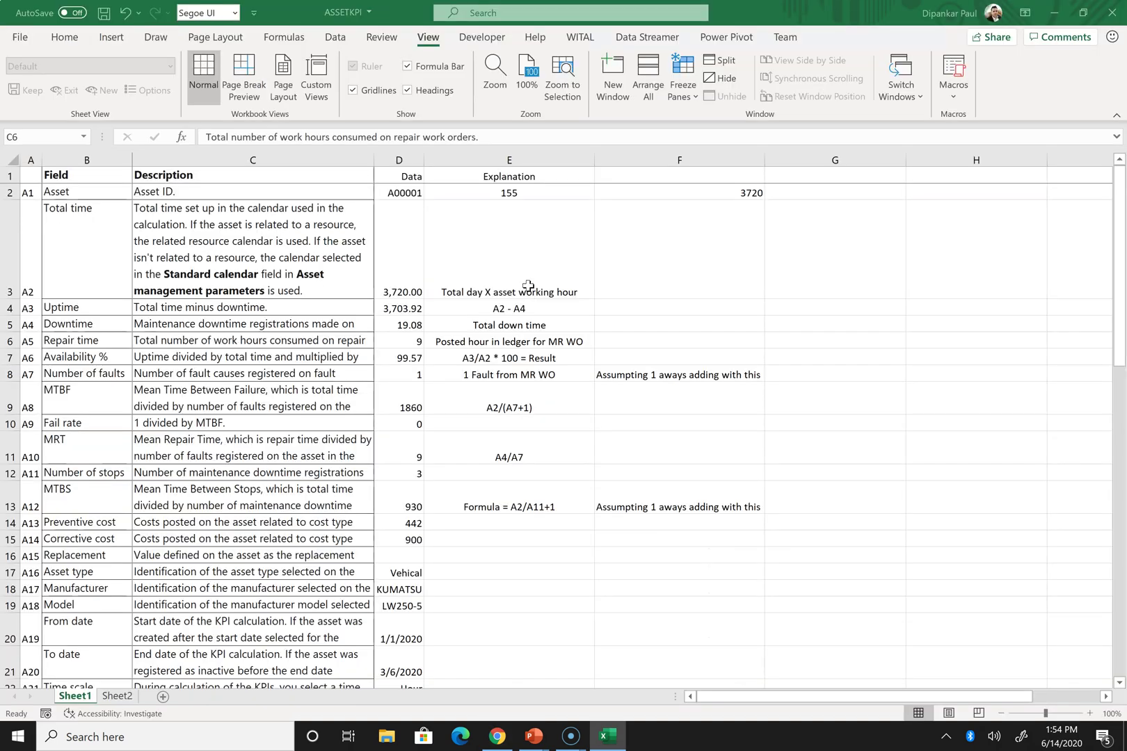
{"action": "left_click", "coordinate": [125, 375]}
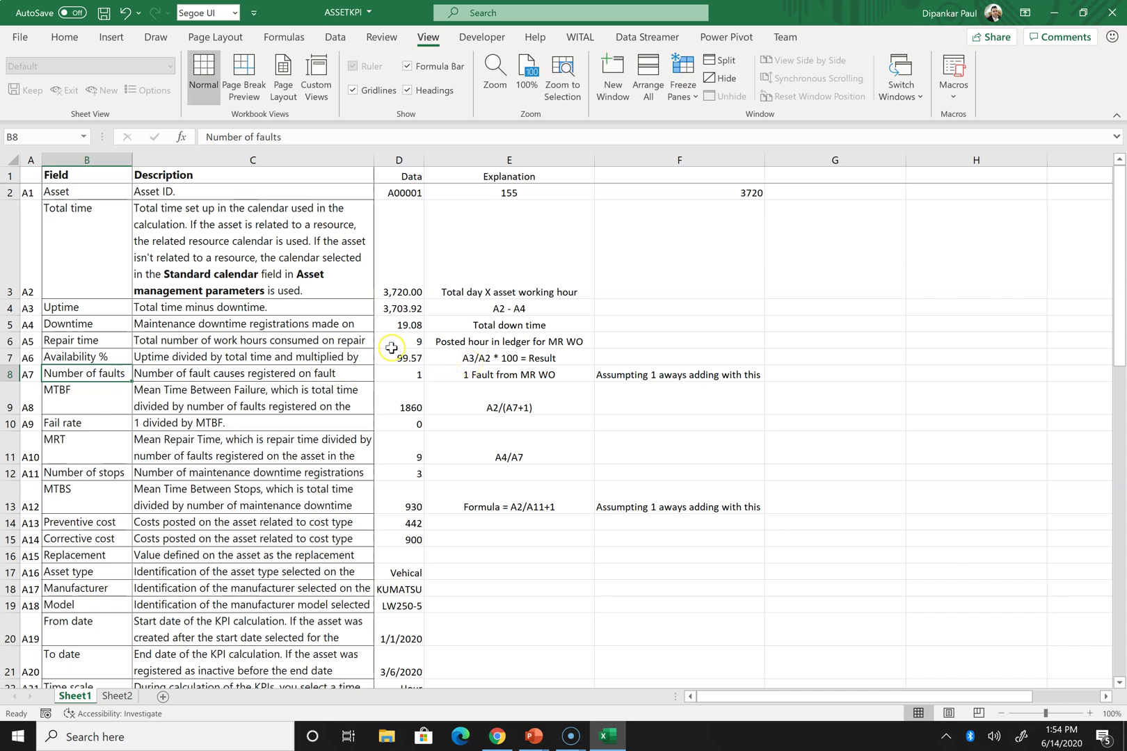
{"action": "left_click", "coordinate": [231, 268]}
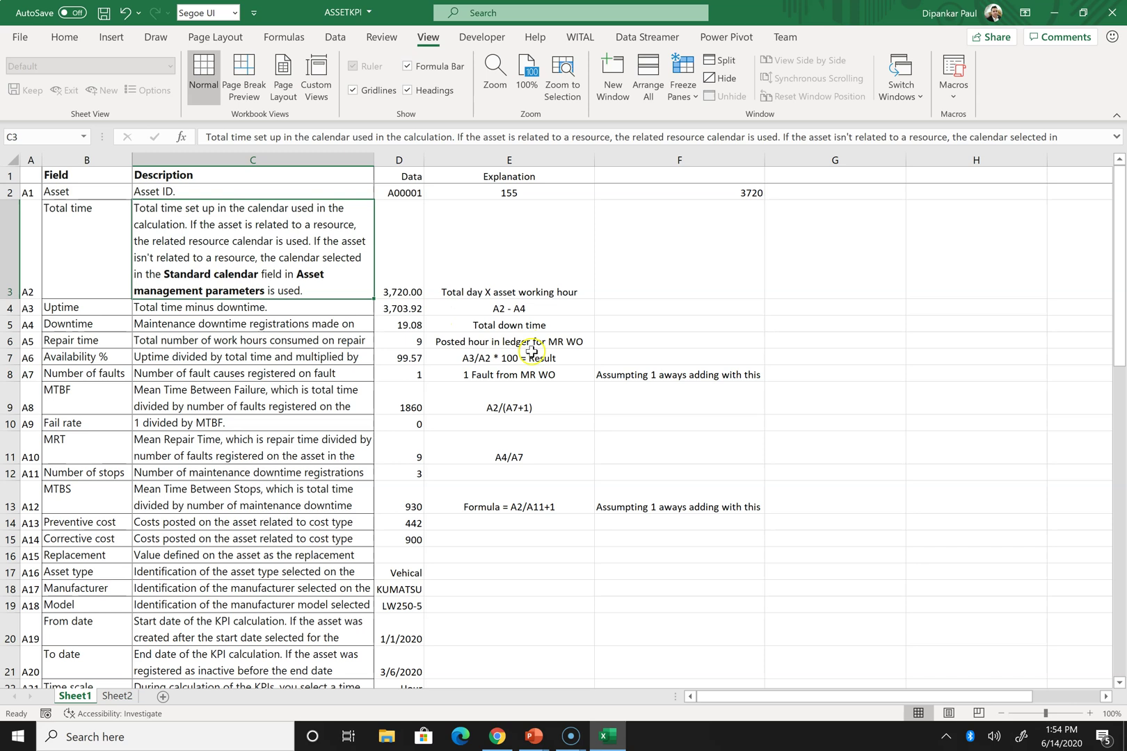
{"action": "left_click", "coordinate": [401, 291]}
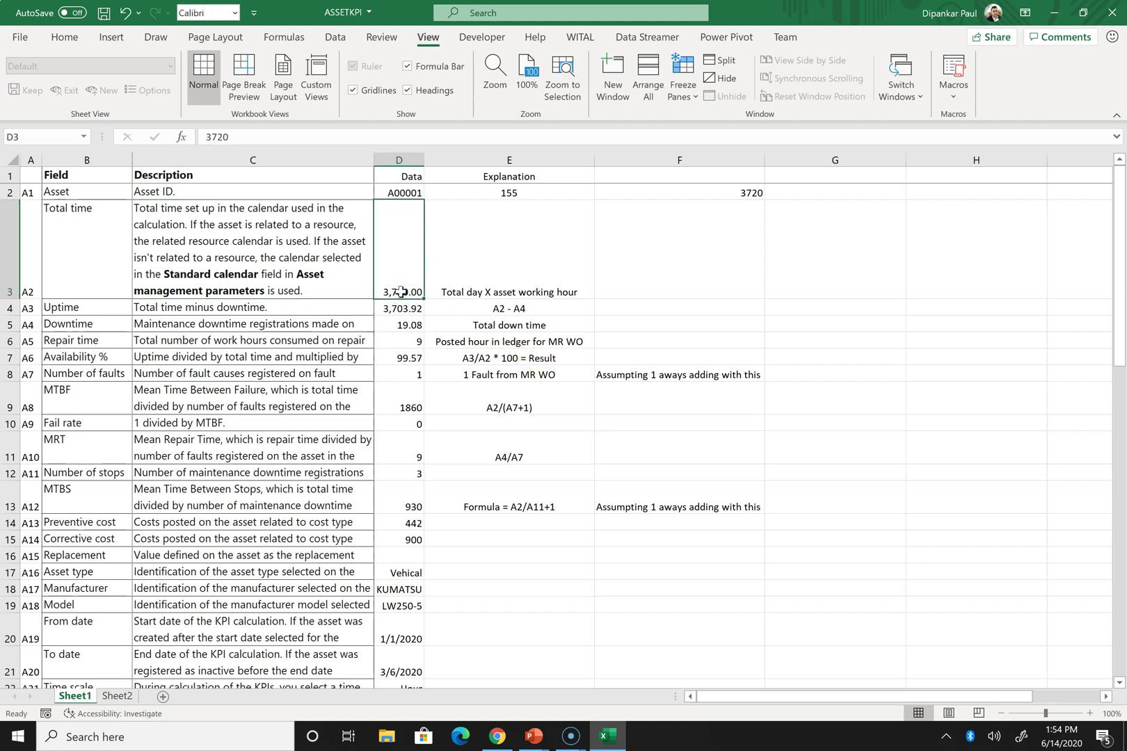
{"action": "left_click", "coordinate": [402, 308]}
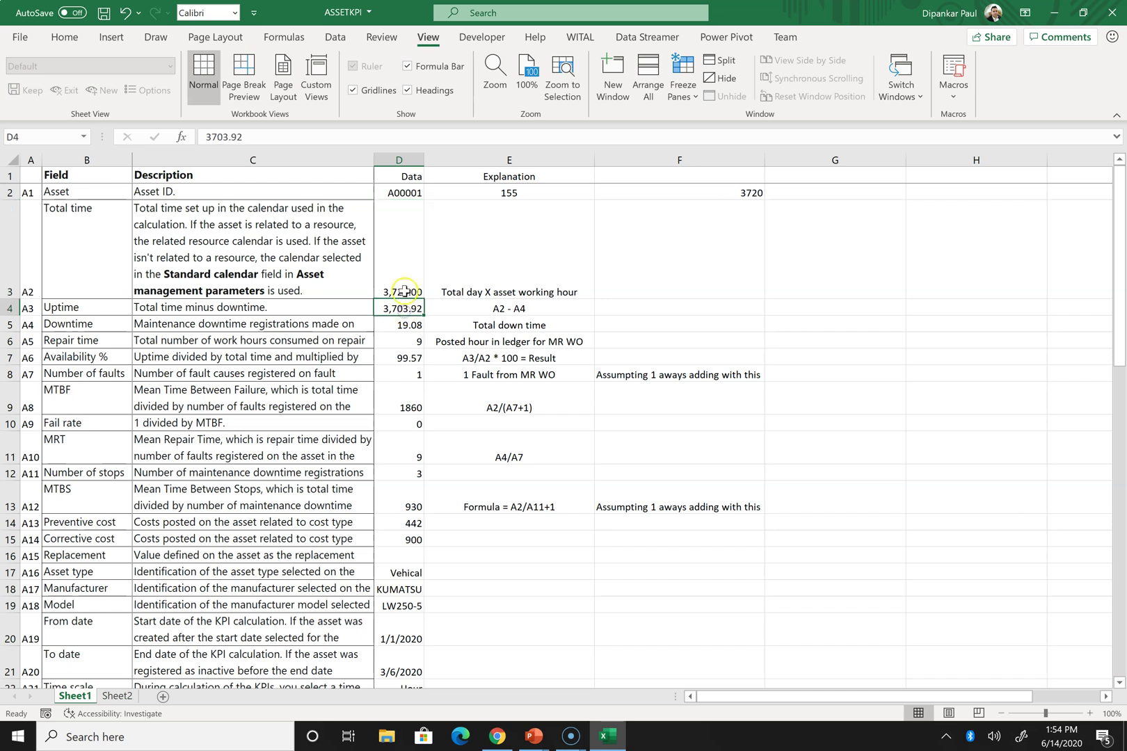
{"action": "left_click", "coordinate": [413, 359]}
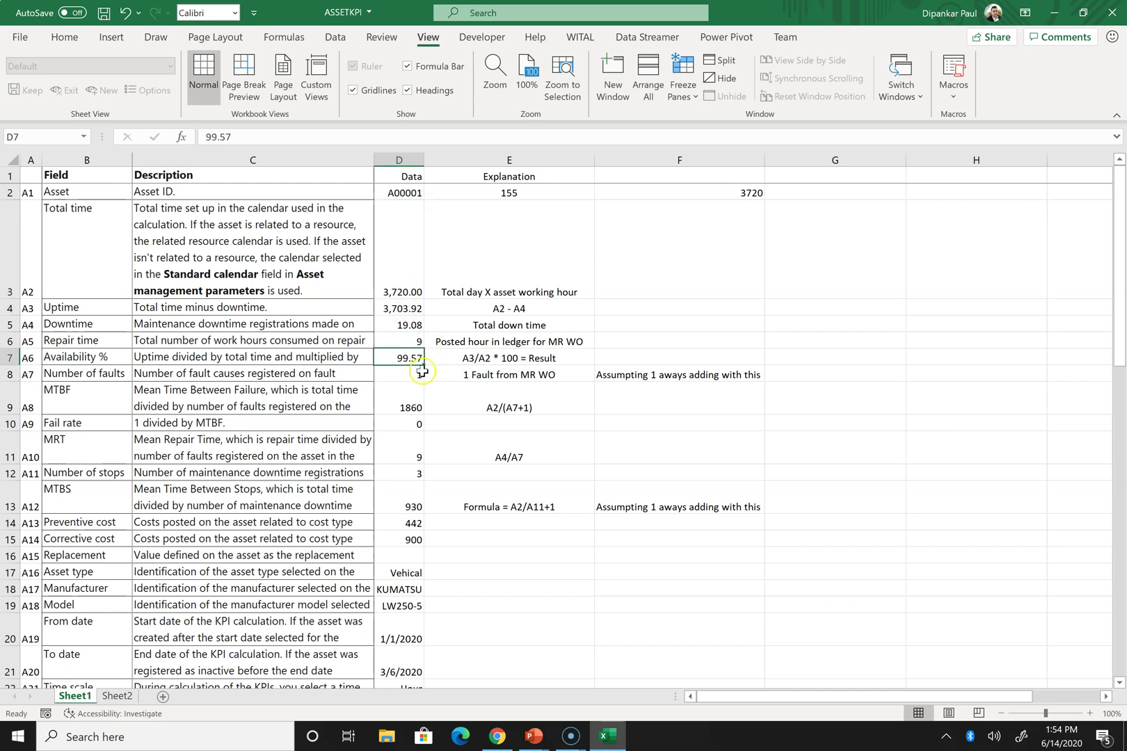
{"action": "left_click", "coordinate": [422, 376]}
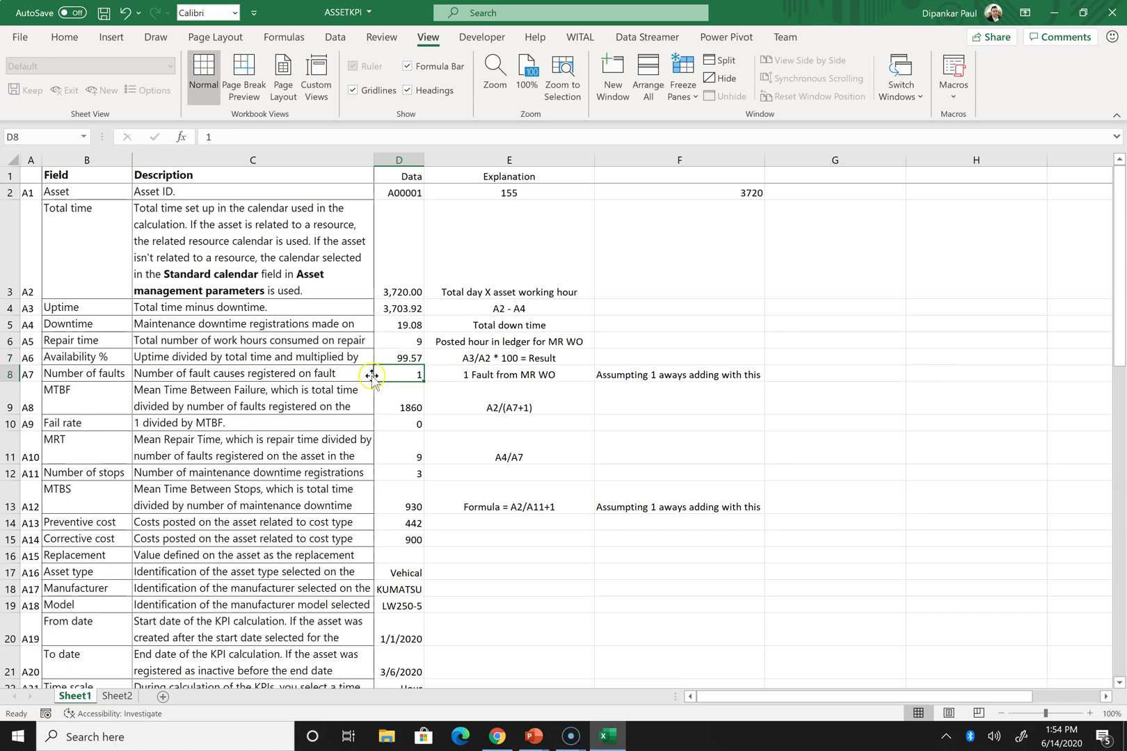
Step: Switch to the browser, replace the project transactions view with asset A00001's fault registrations, review them, and return to the calculated KPIs
{"action": "key", "text": "alt+Tab"}
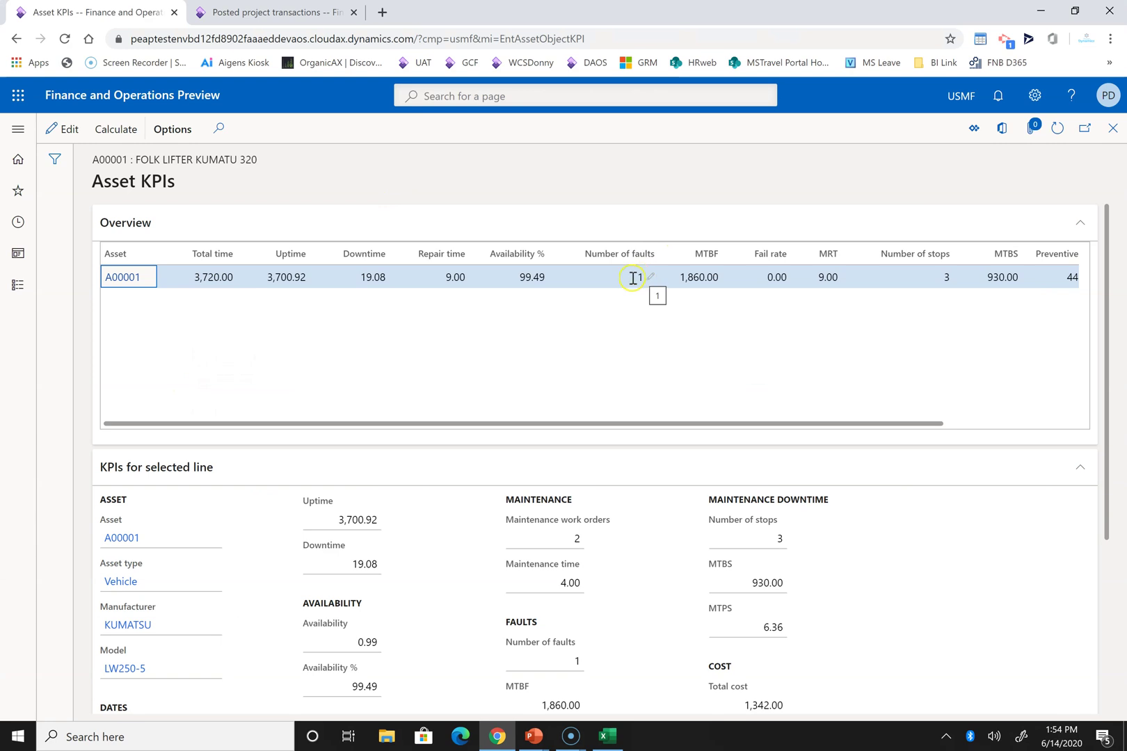
{"action": "left_click", "coordinate": [259, 12]}
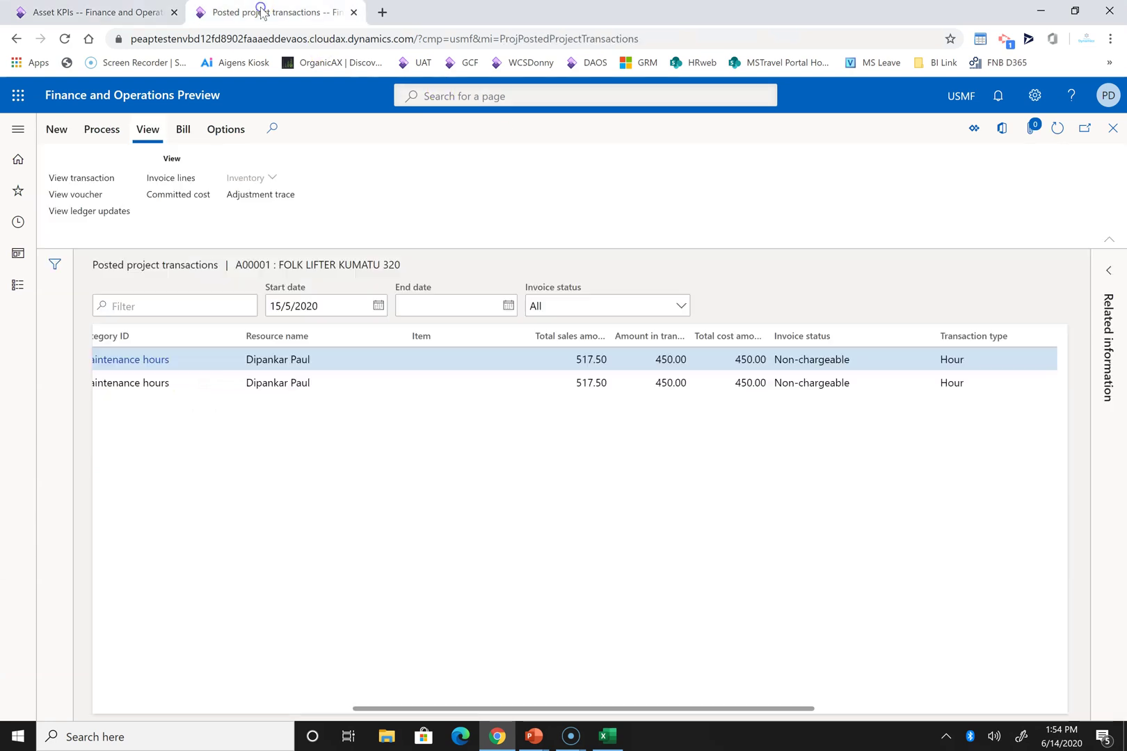
{"action": "left_click", "coordinate": [1110, 129]}
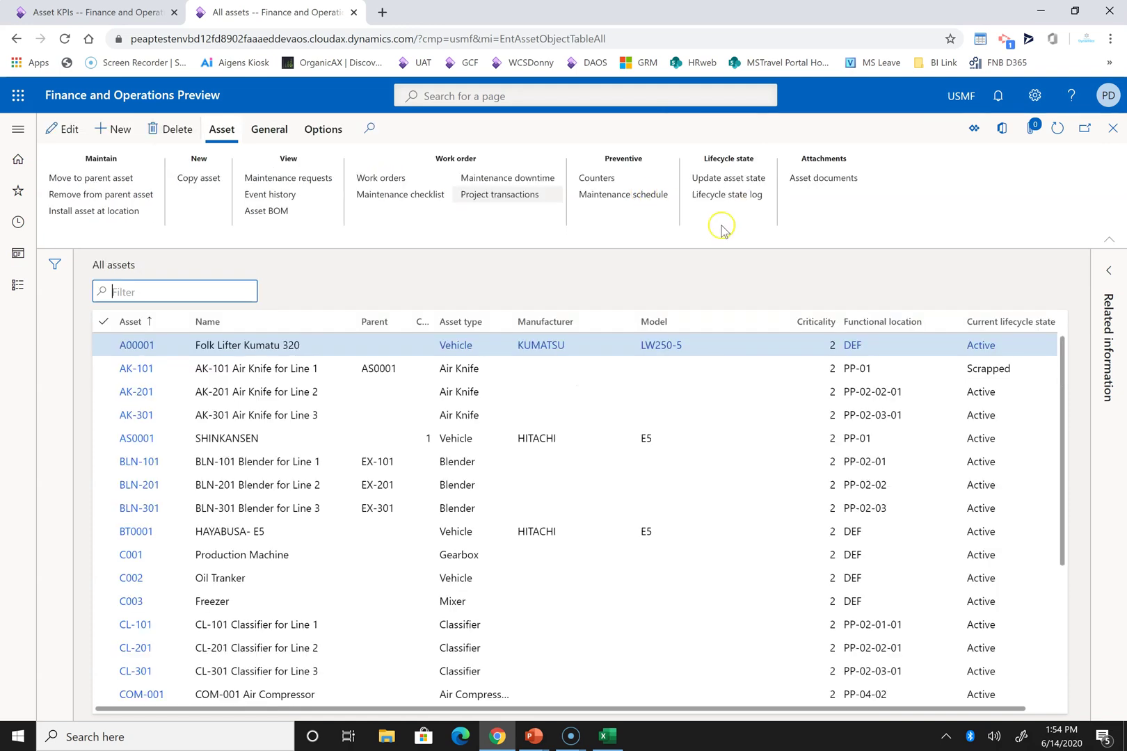
{"action": "left_click", "coordinate": [286, 139]}
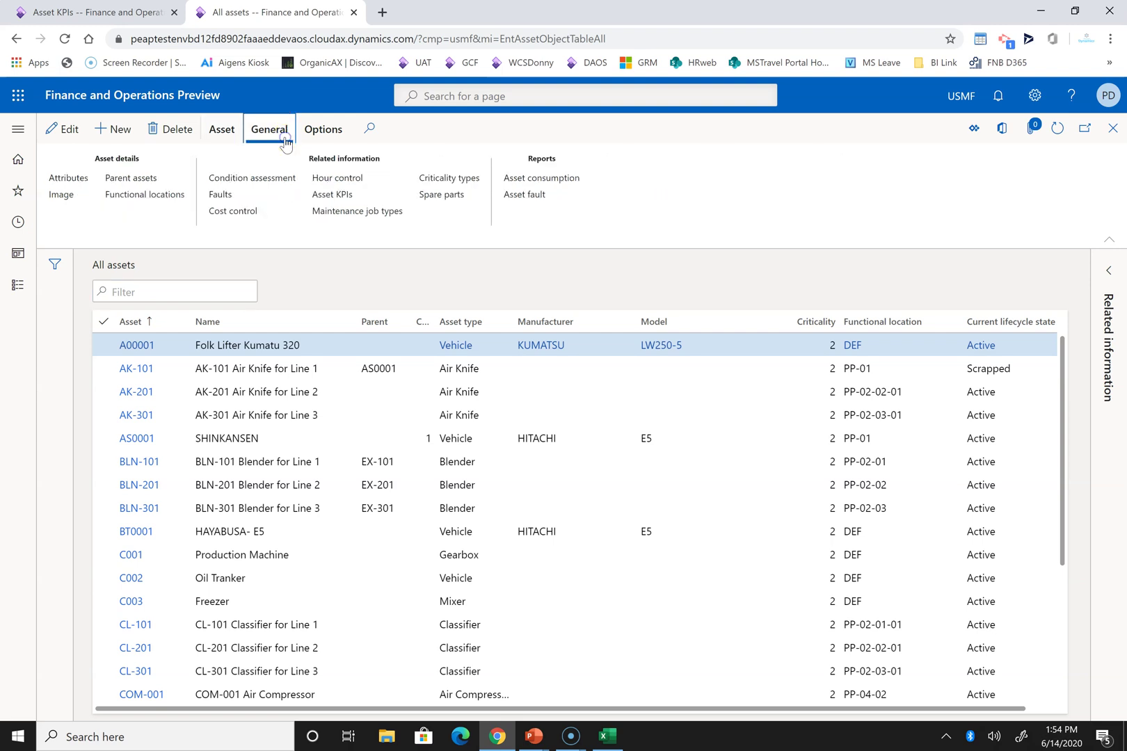
{"action": "left_click", "coordinate": [220, 194]}
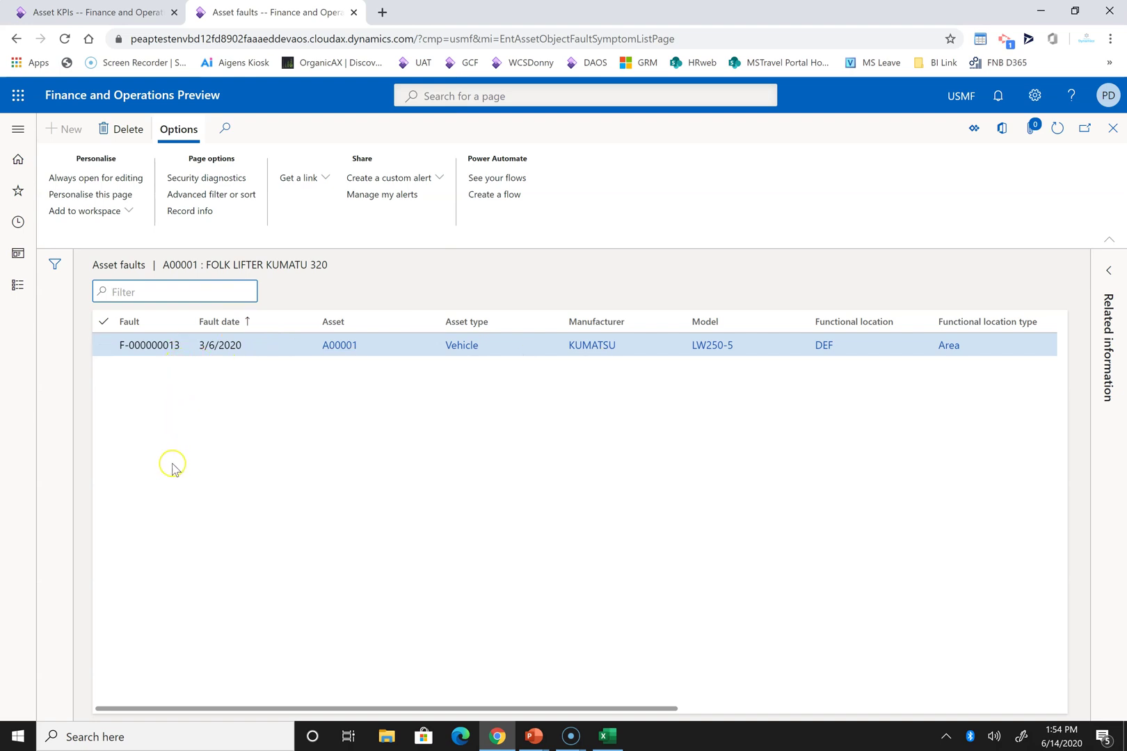
{"action": "left_click", "coordinate": [78, 10]}
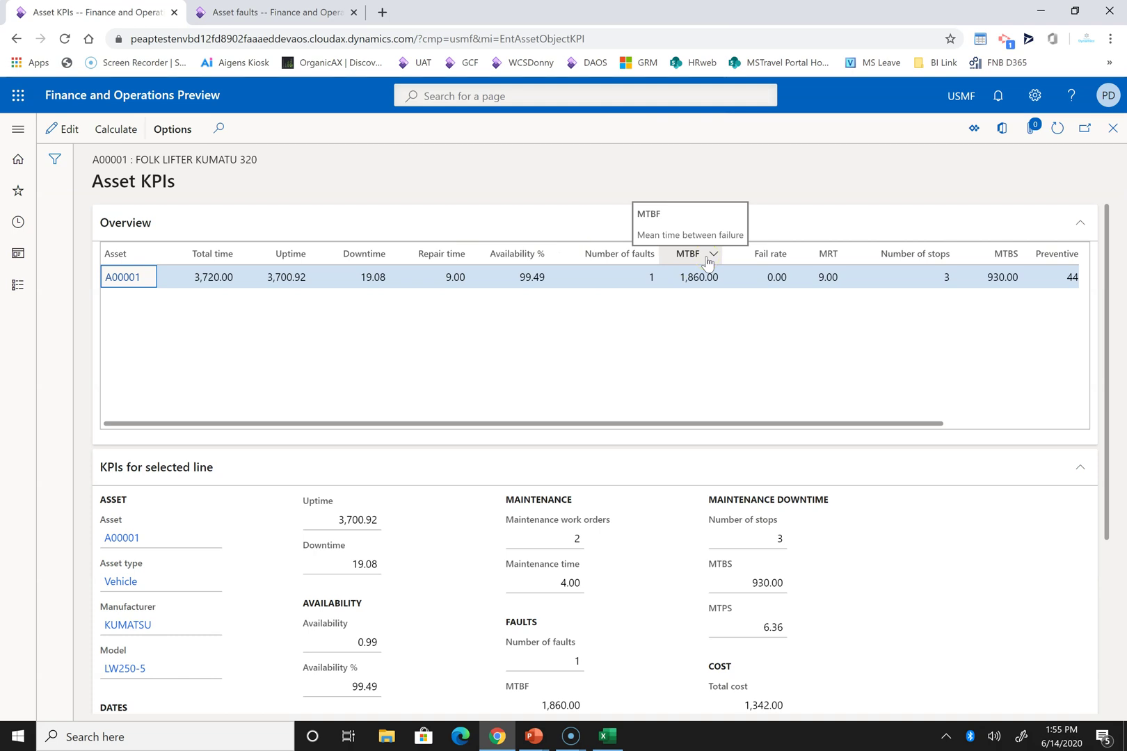
Step: Switch to the Excel workbook and trace the MTBF formula A2/(A7+1) through the total time and number of faults cells
{"action": "key", "text": "alt+Tab"}
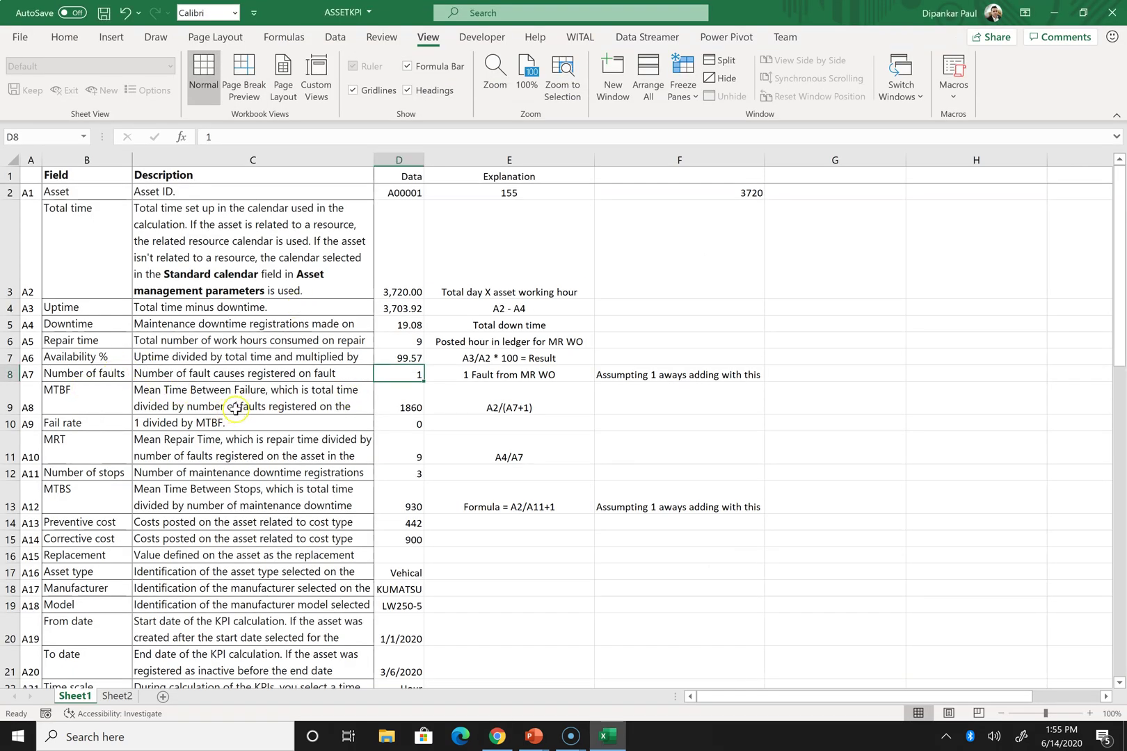
{"action": "left_click", "coordinate": [406, 285]}
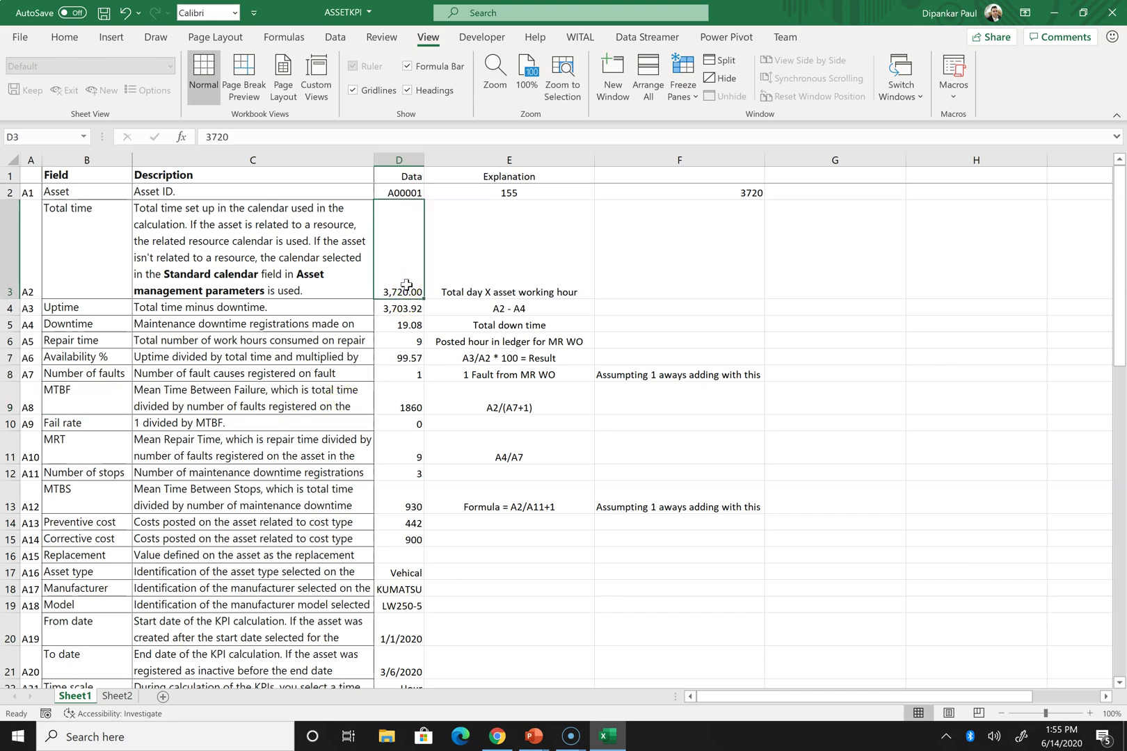
{"action": "left_click", "coordinate": [414, 372]}
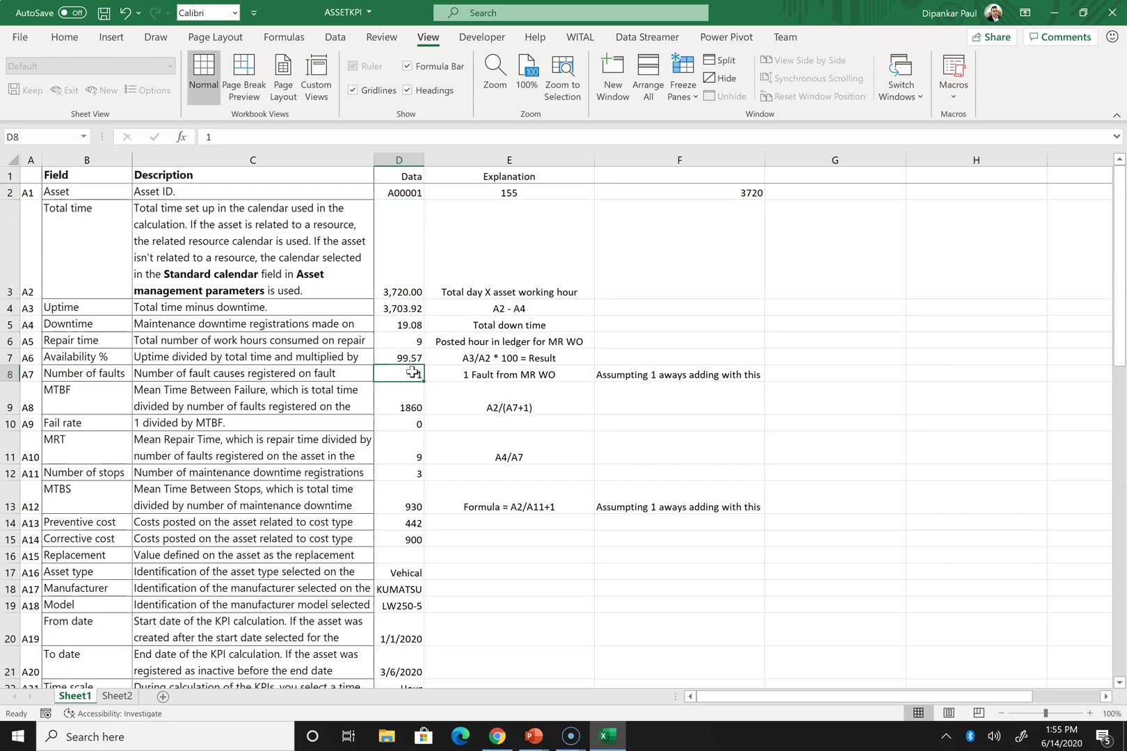
{"action": "left_click", "coordinate": [483, 408]}
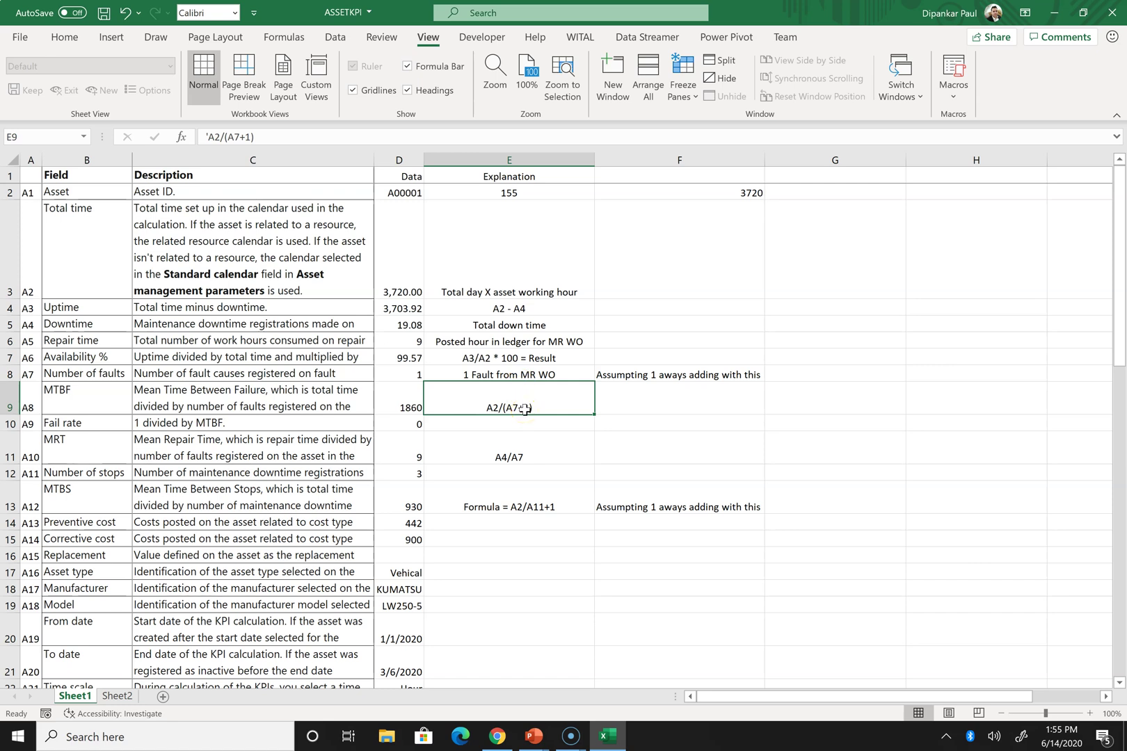
{"action": "left_click", "coordinate": [418, 376]}
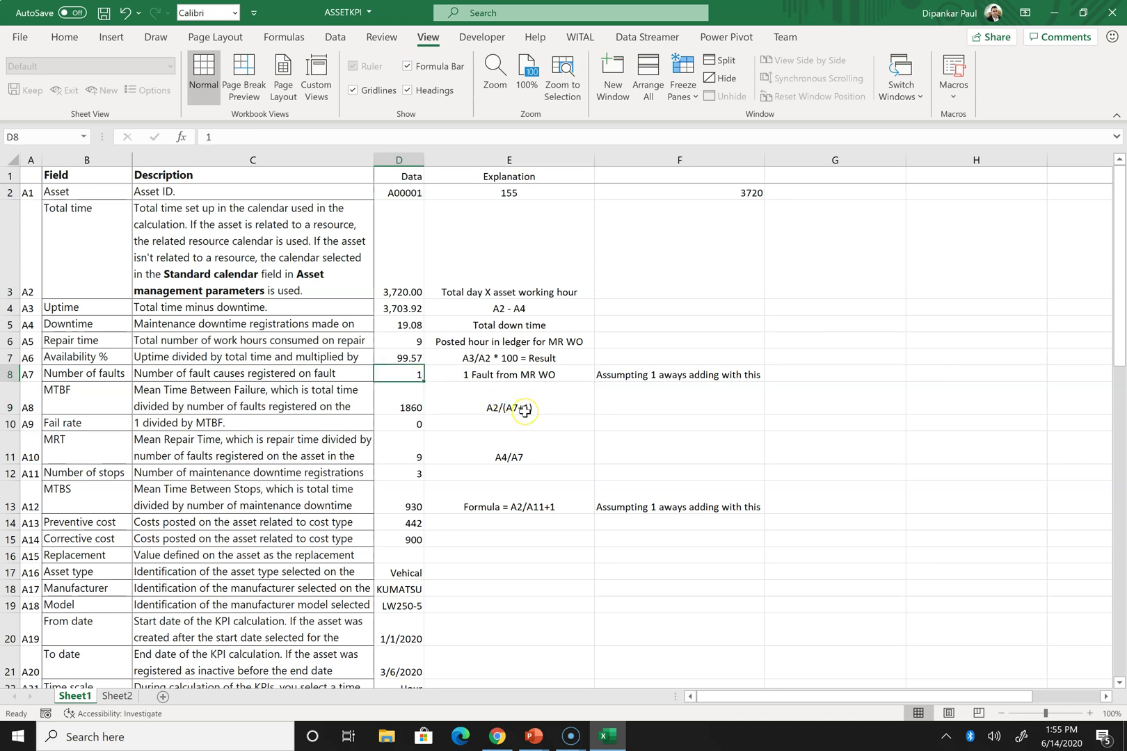
{"action": "left_click", "coordinate": [413, 294]}
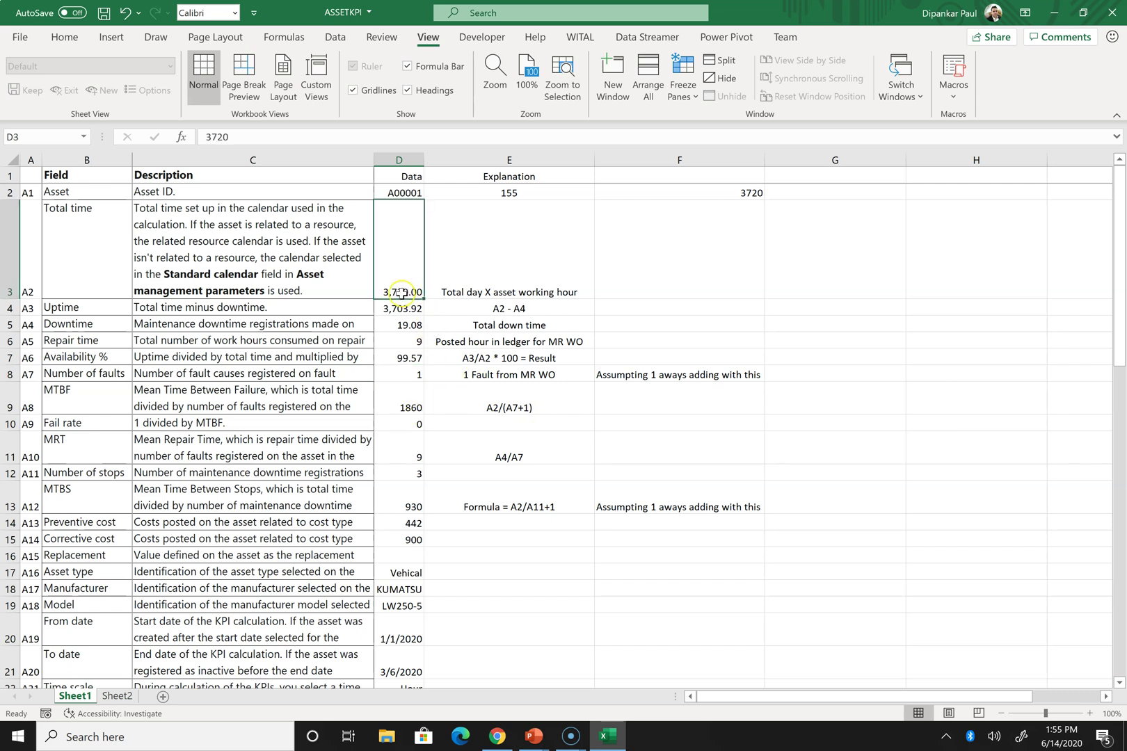
{"action": "left_click", "coordinate": [398, 376]}
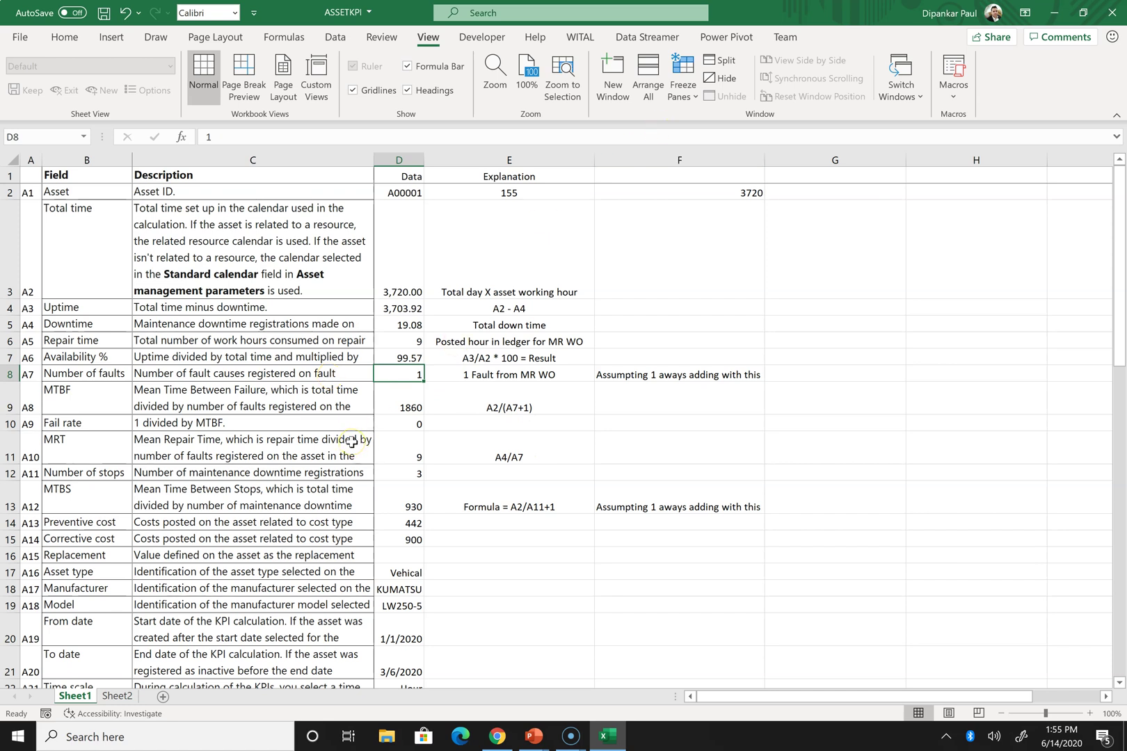
Step: Check the fail rate and MRT of asset A00001 in the browser, and return to the Excel workbook to examine the MRT formula
{"action": "key", "text": "alt"}
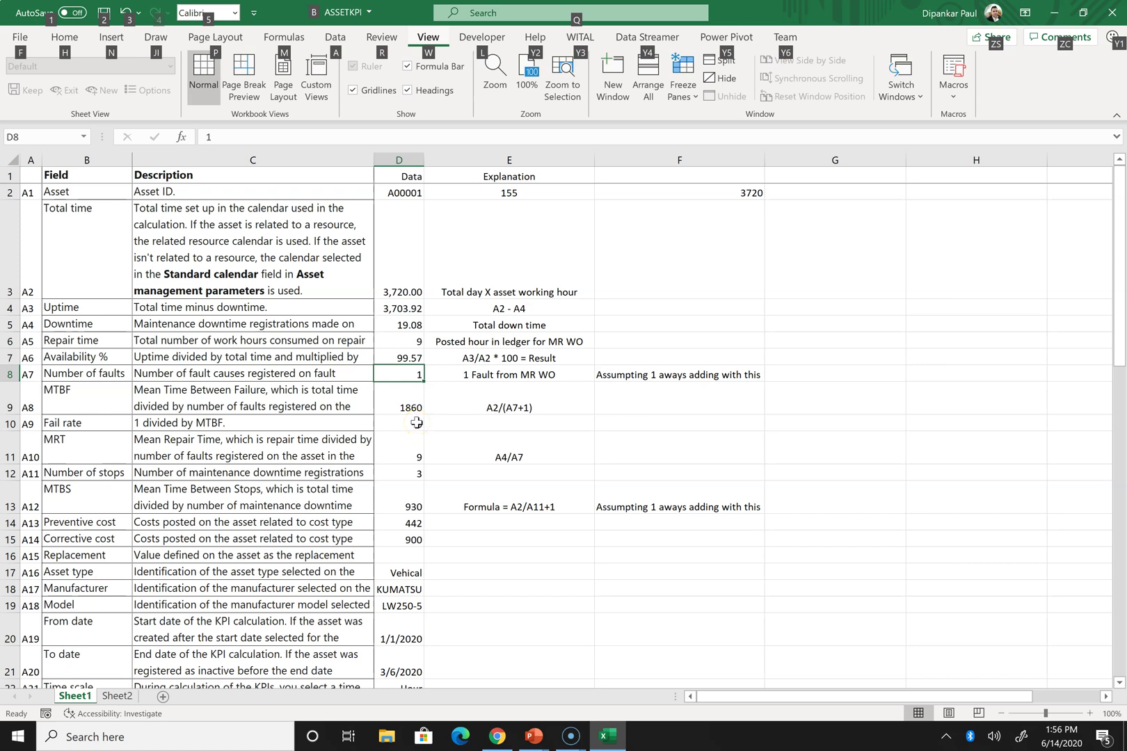
{"action": "key", "text": "alt+Tab"}
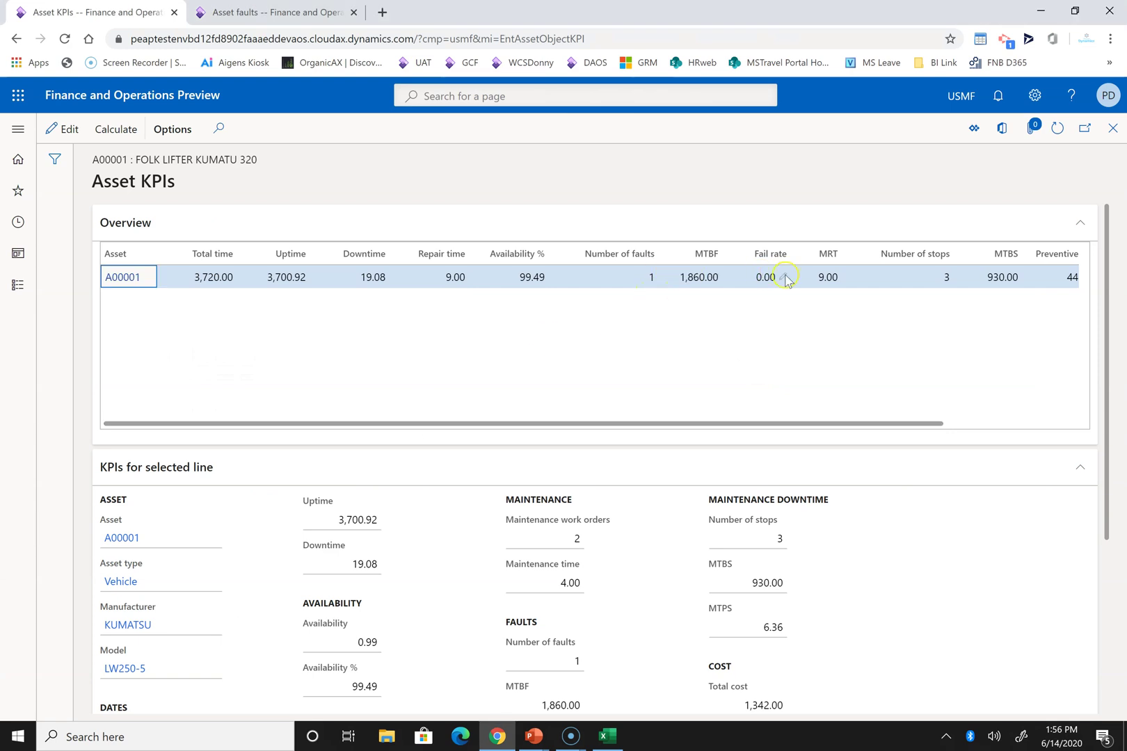
{"action": "key", "text": "alt+Tab"}
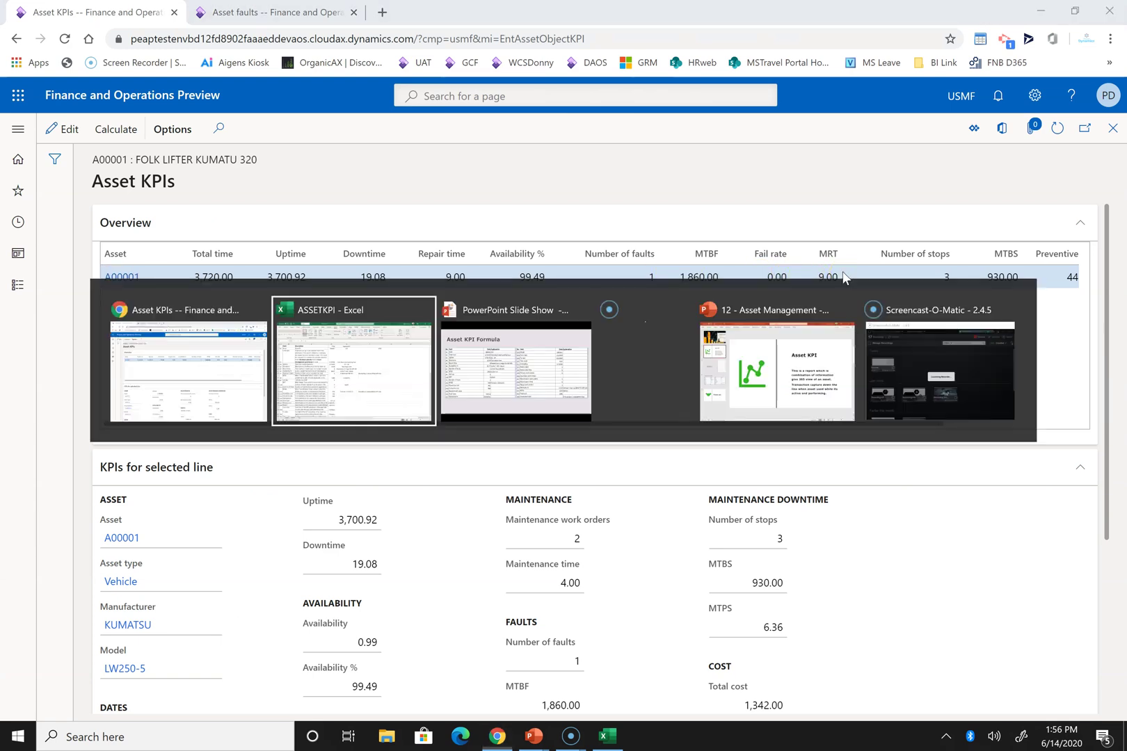
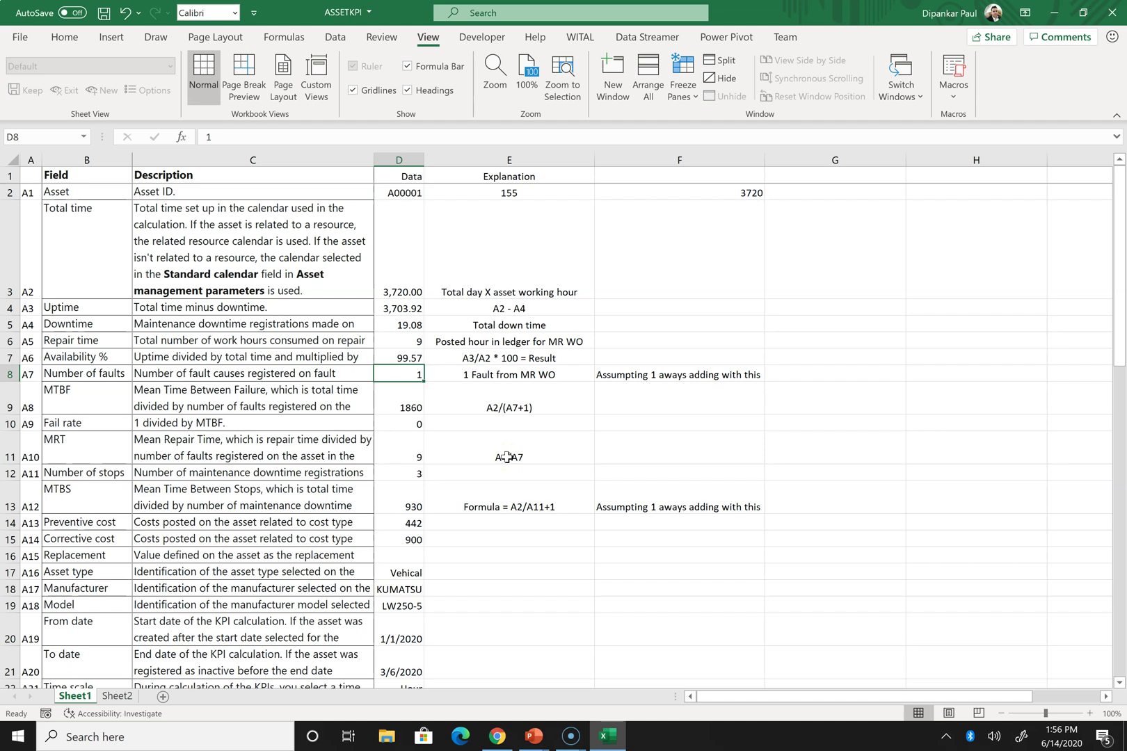
Step: Examine the downtime and repair time values and correct the MRT explanation to A5/A7
{"action": "left_click", "coordinate": [414, 326]}
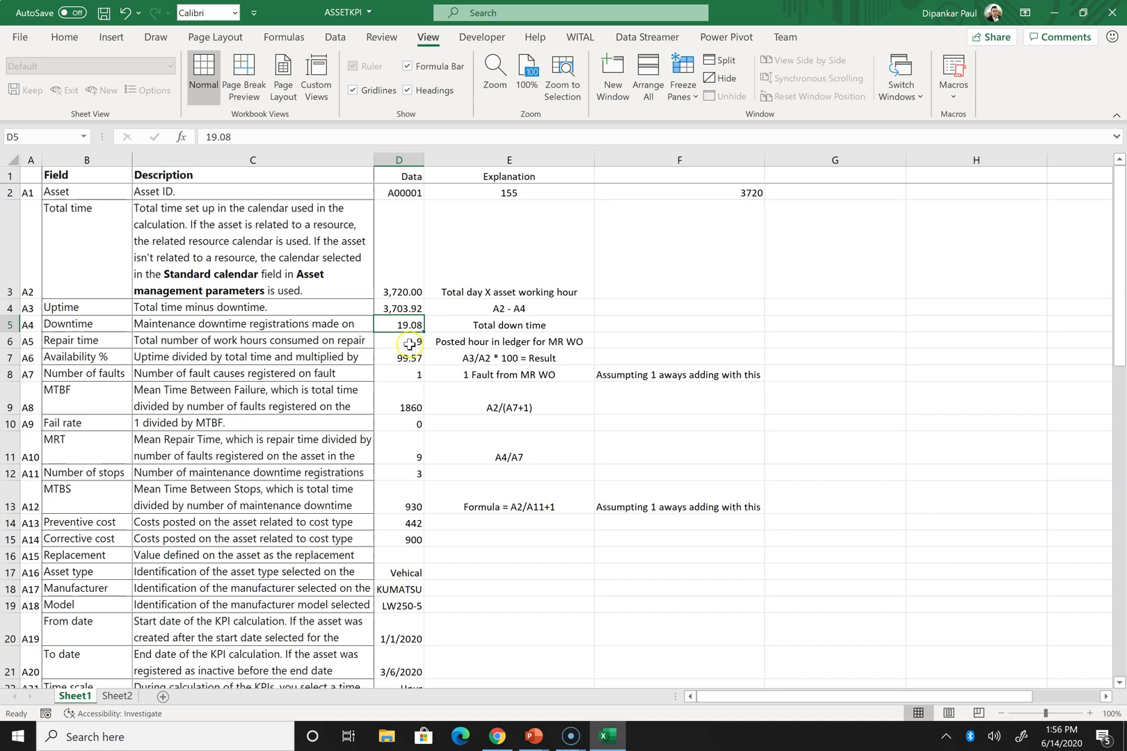
{"action": "left_click", "coordinate": [409, 343]}
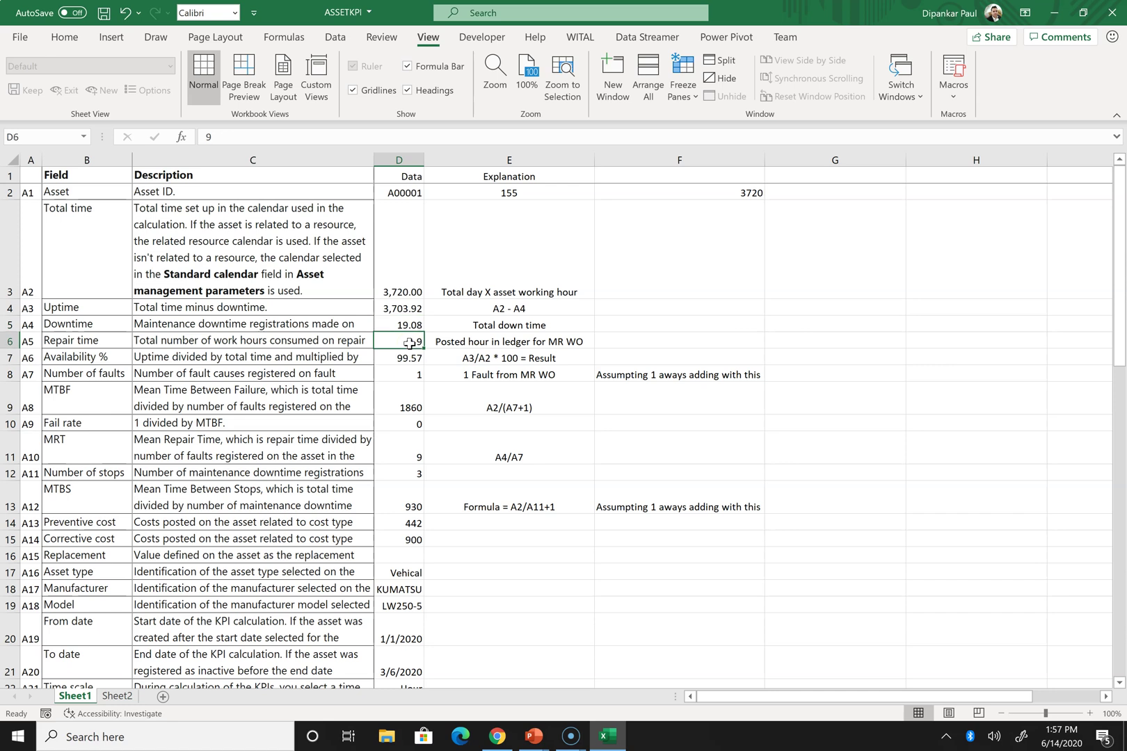
{"action": "double_click", "coordinate": [507, 456]}
{"action": "key", "text": "BackSpace"}
{"action": "type", "text": "5"}
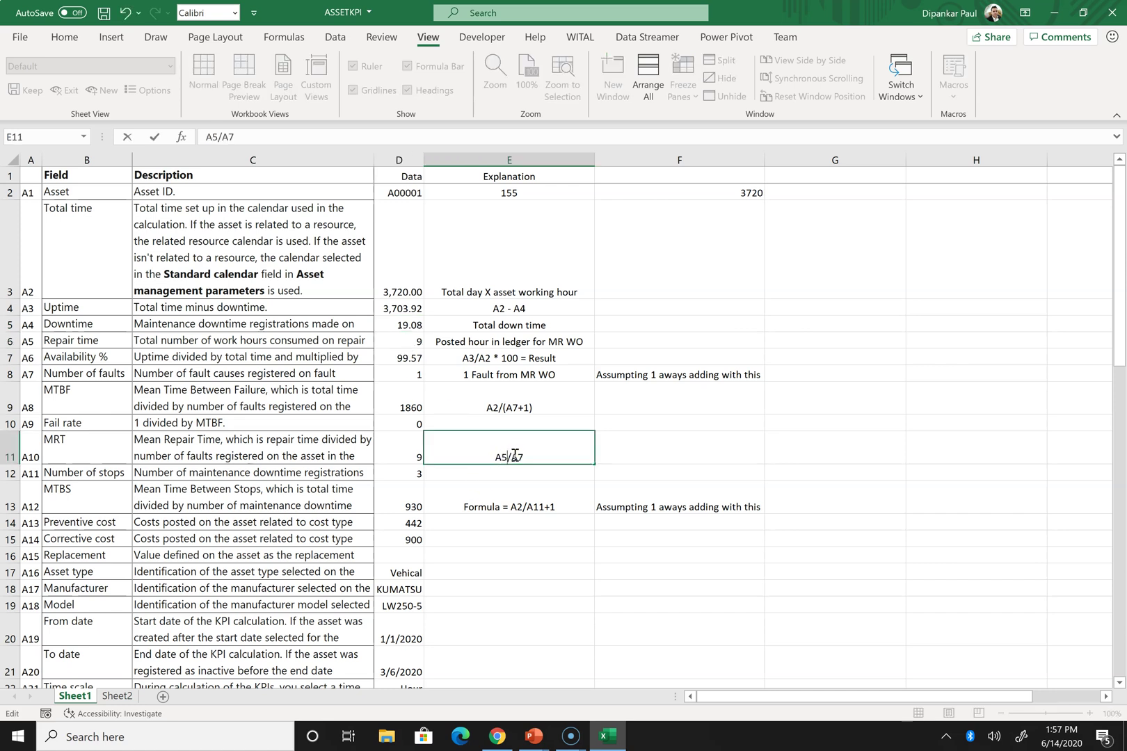
{"action": "key", "text": "Return"}
Step: Trace the MRT formula A5/A7 through the MRT, repair time and number of faults cells
{"action": "left_click", "coordinate": [410, 456]}
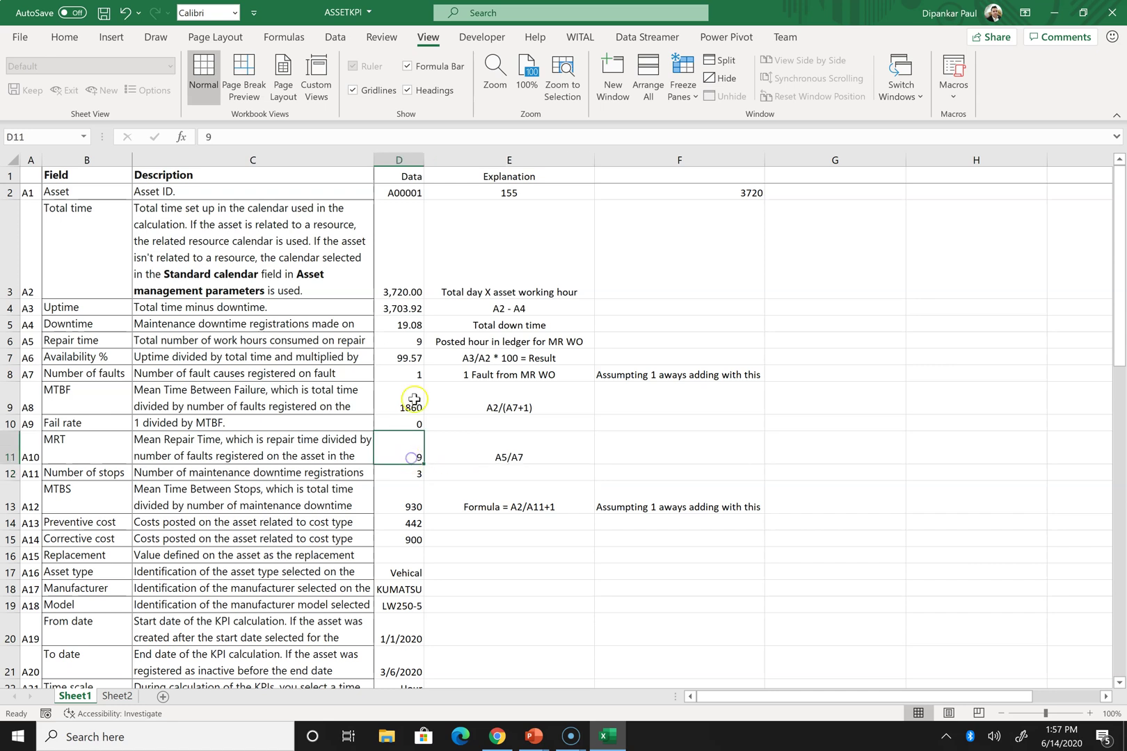
{"action": "left_click", "coordinate": [409, 341]}
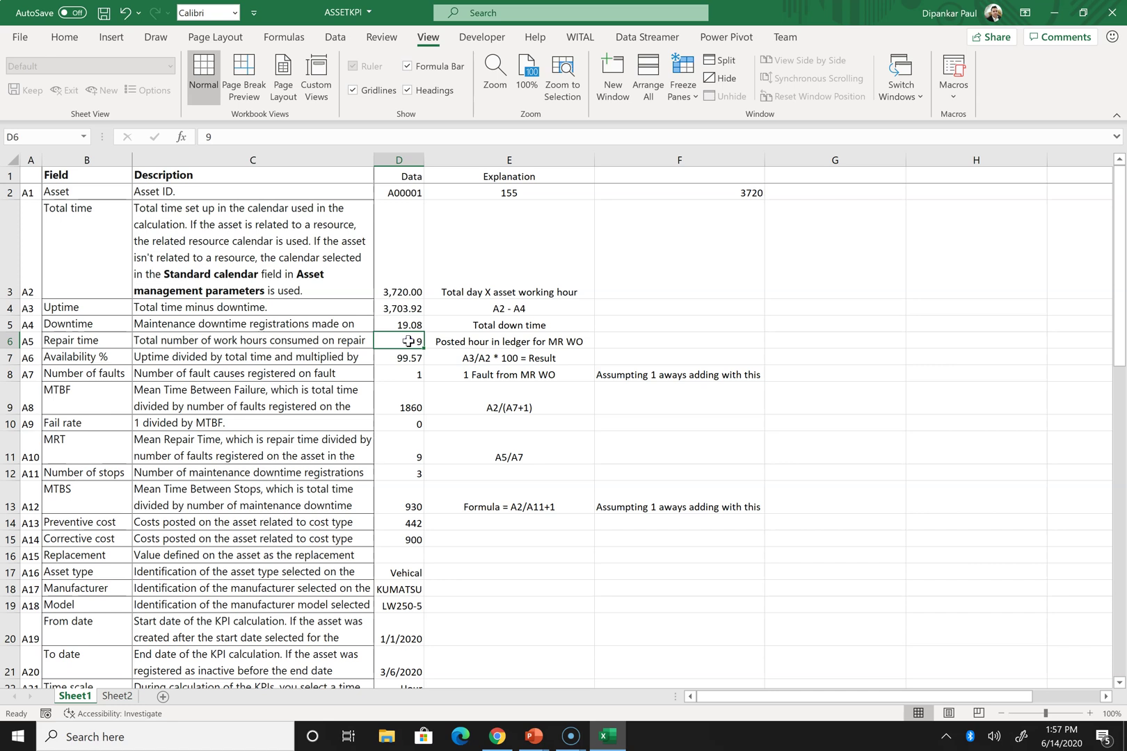
{"action": "left_click", "coordinate": [414, 375]}
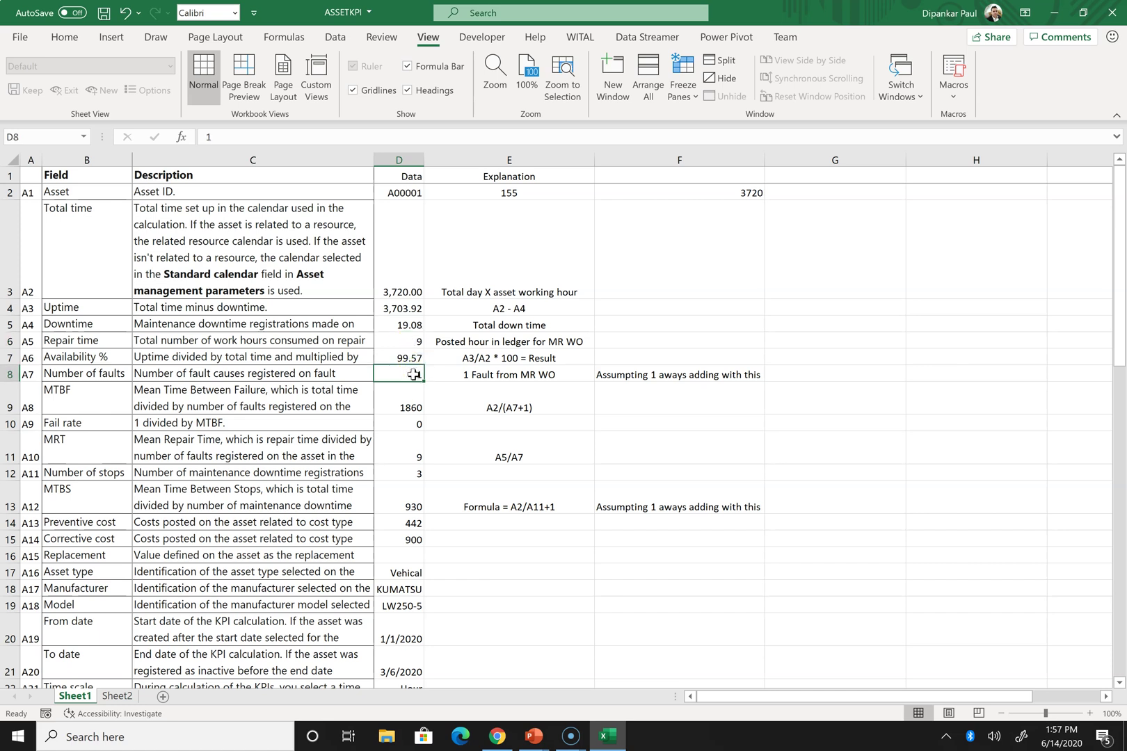
{"action": "left_click", "coordinate": [409, 456]}
Step: Check asset A00001's number of stops and MTBS in the browser, and trace the MTBS formula through total time and number of stops in the Excel workbook
{"action": "key", "text": "alt+Tab"}
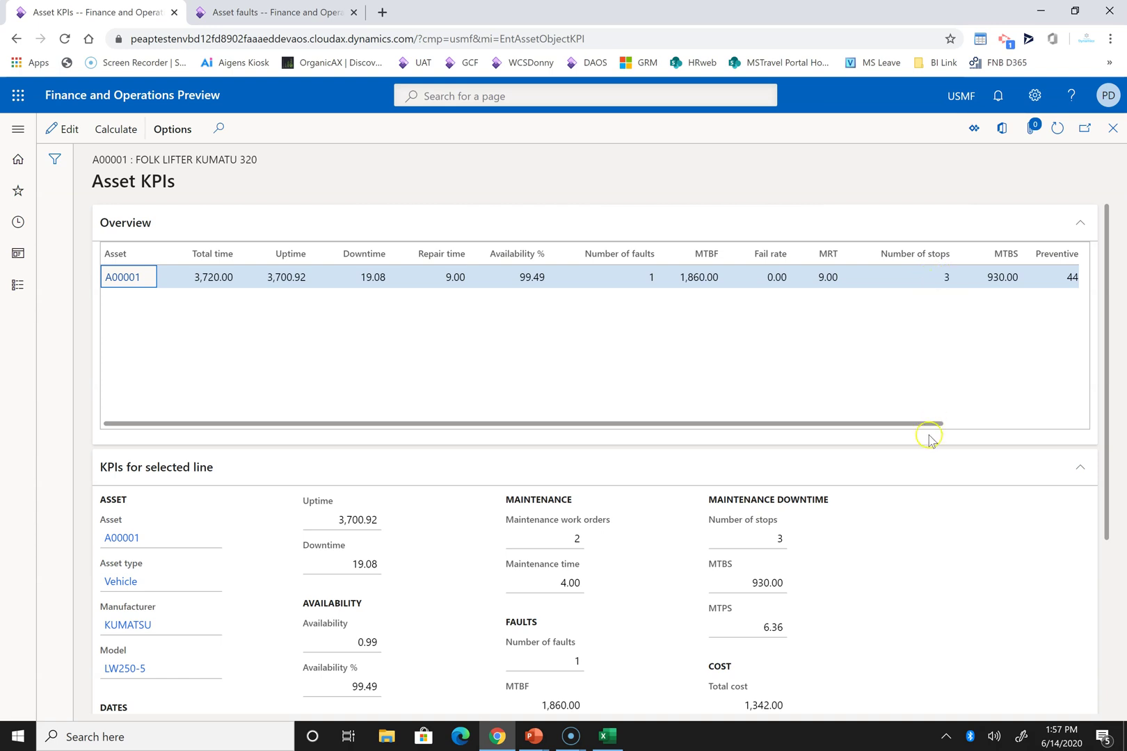
{"action": "left_click_drag", "start_coordinate": [913, 427], "coordinate": [1102, 407]}
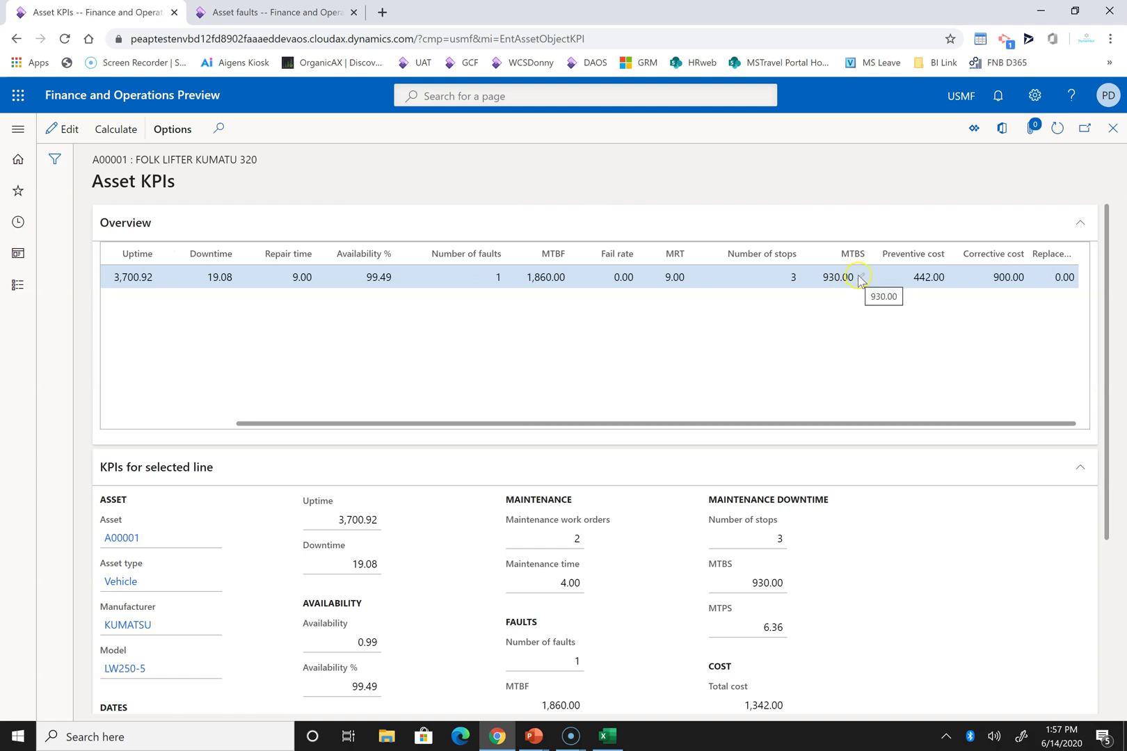
{"action": "key", "text": "alt+Tab"}
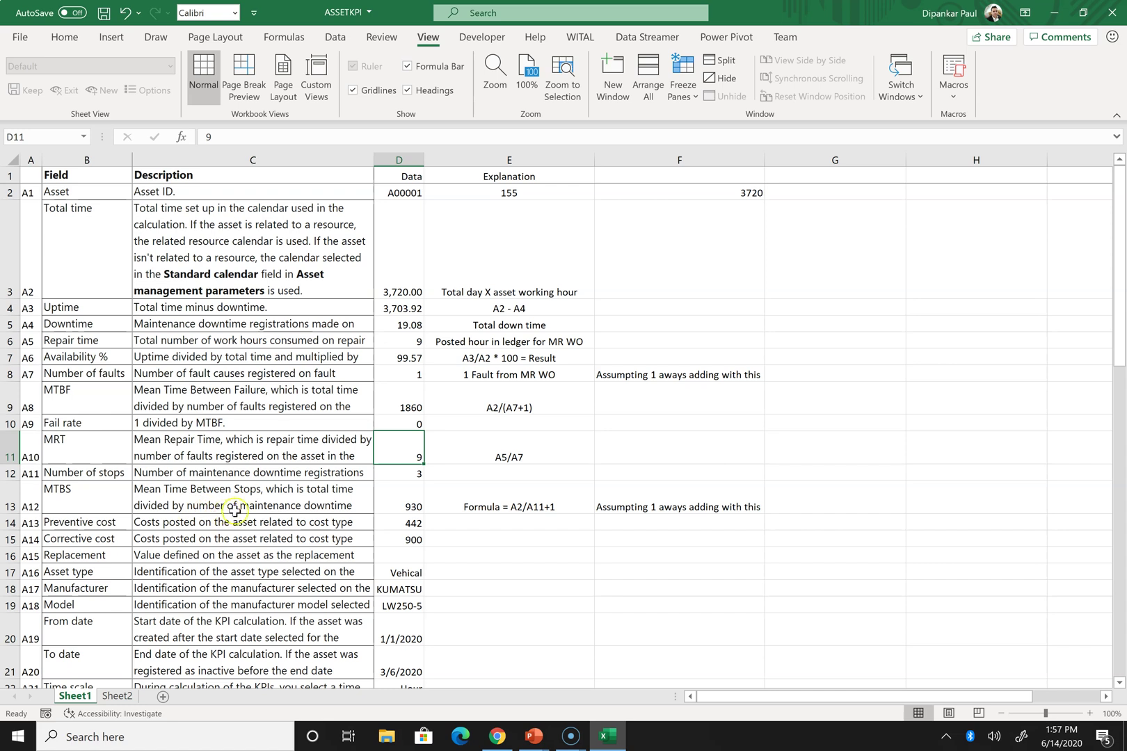
{"action": "left_click", "coordinate": [403, 258]}
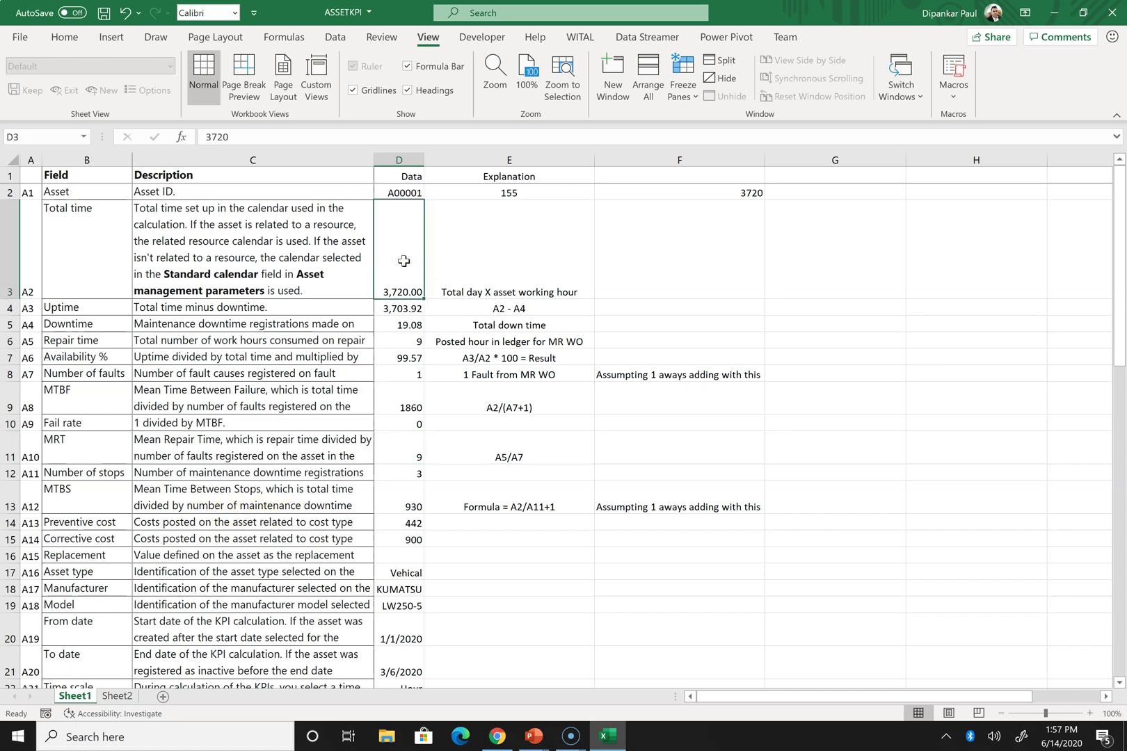
{"action": "left_click", "coordinate": [409, 503]}
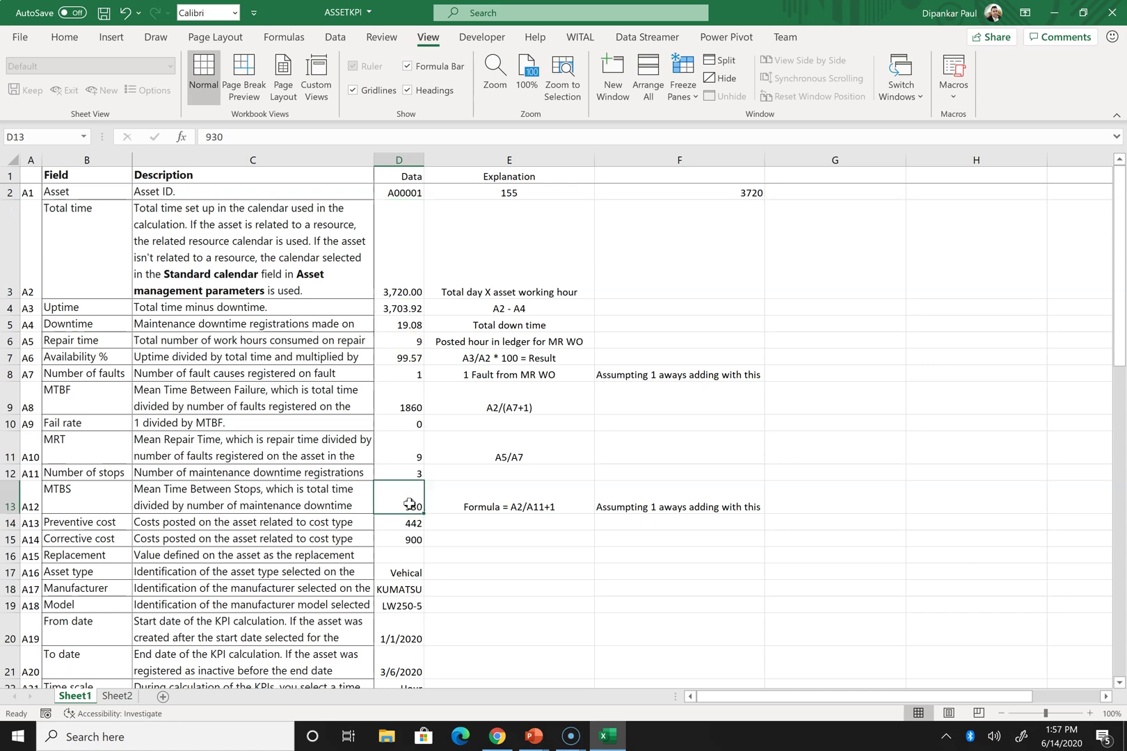
{"action": "left_click", "coordinate": [417, 471]}
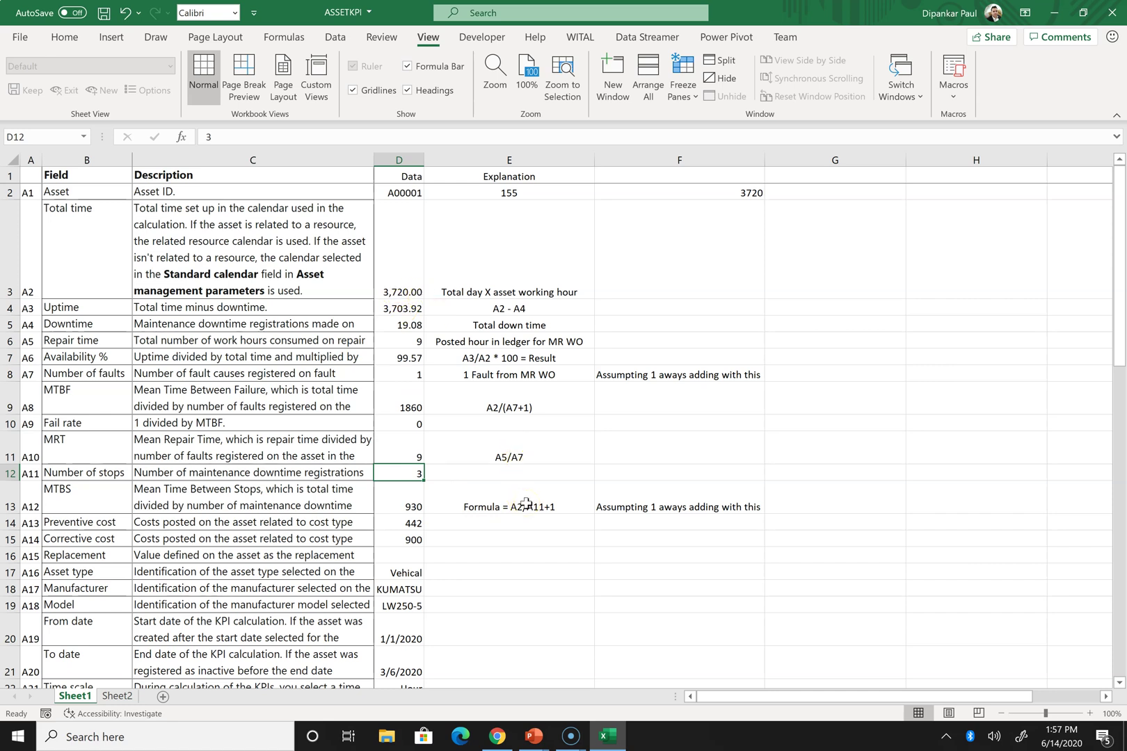
Step: Examine the preventive and corrective cost rows, and switch to the browser to review the replacement value and the detailed KPIs of asset A00001
{"action": "left_click", "coordinate": [414, 524]}
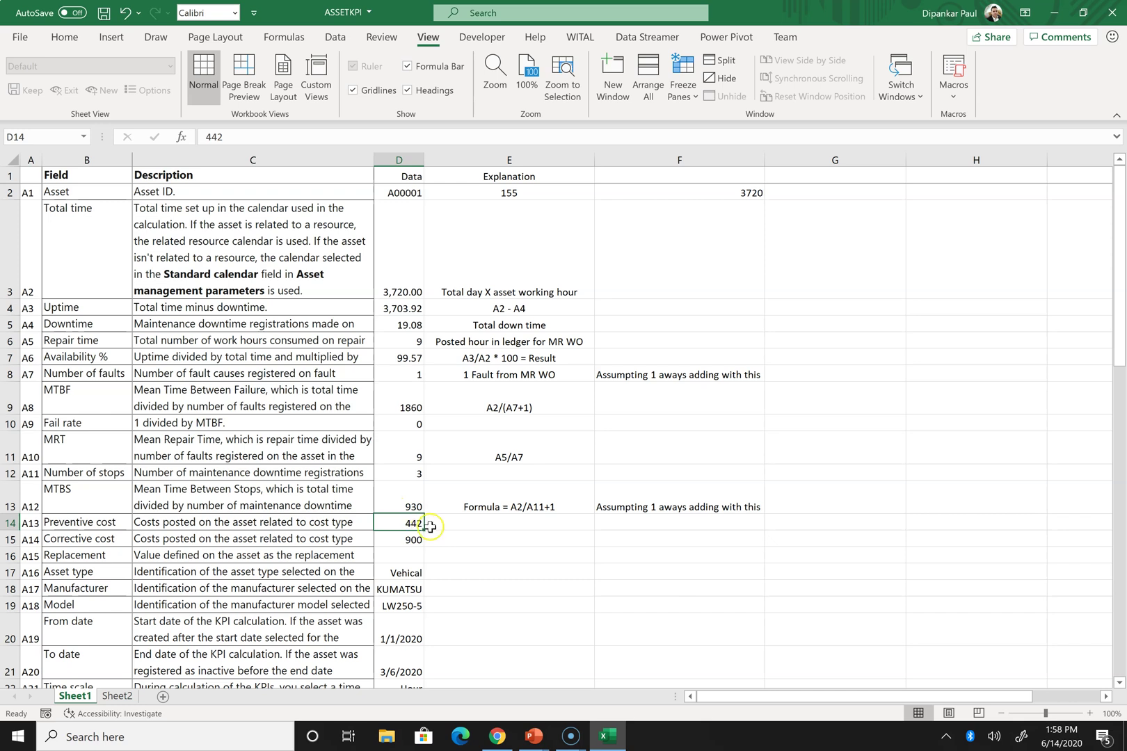
{"action": "left_click", "coordinate": [402, 542]}
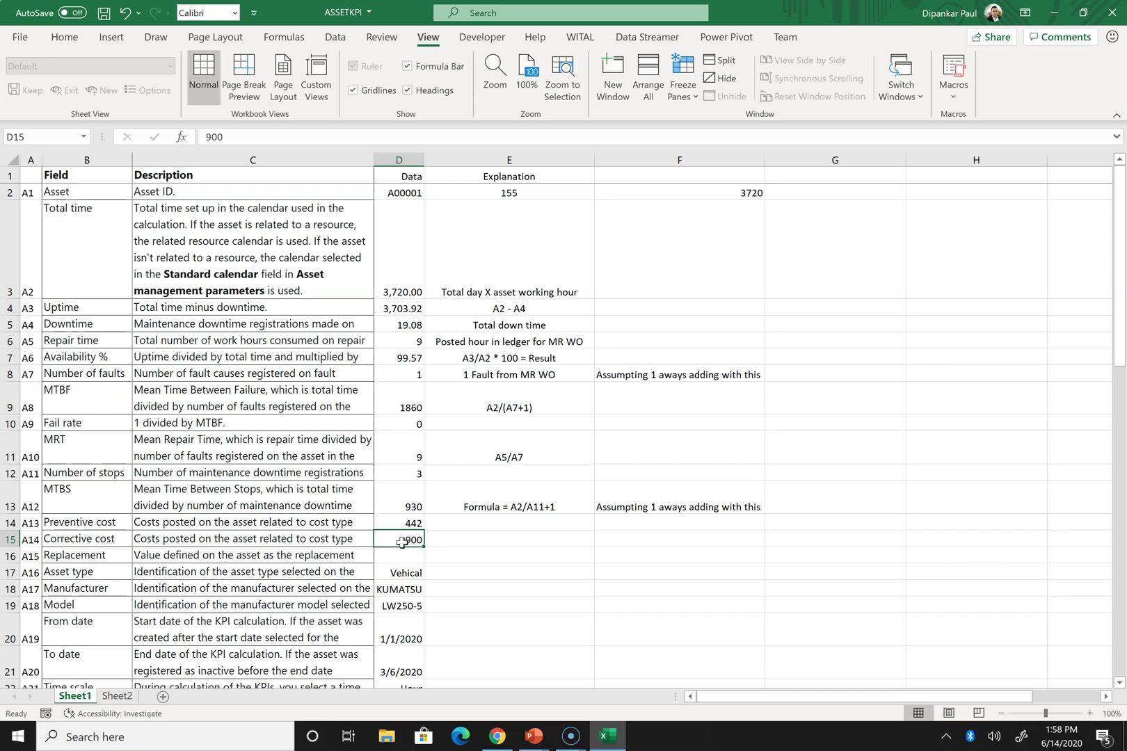
{"action": "key", "text": "alt+Tab"}
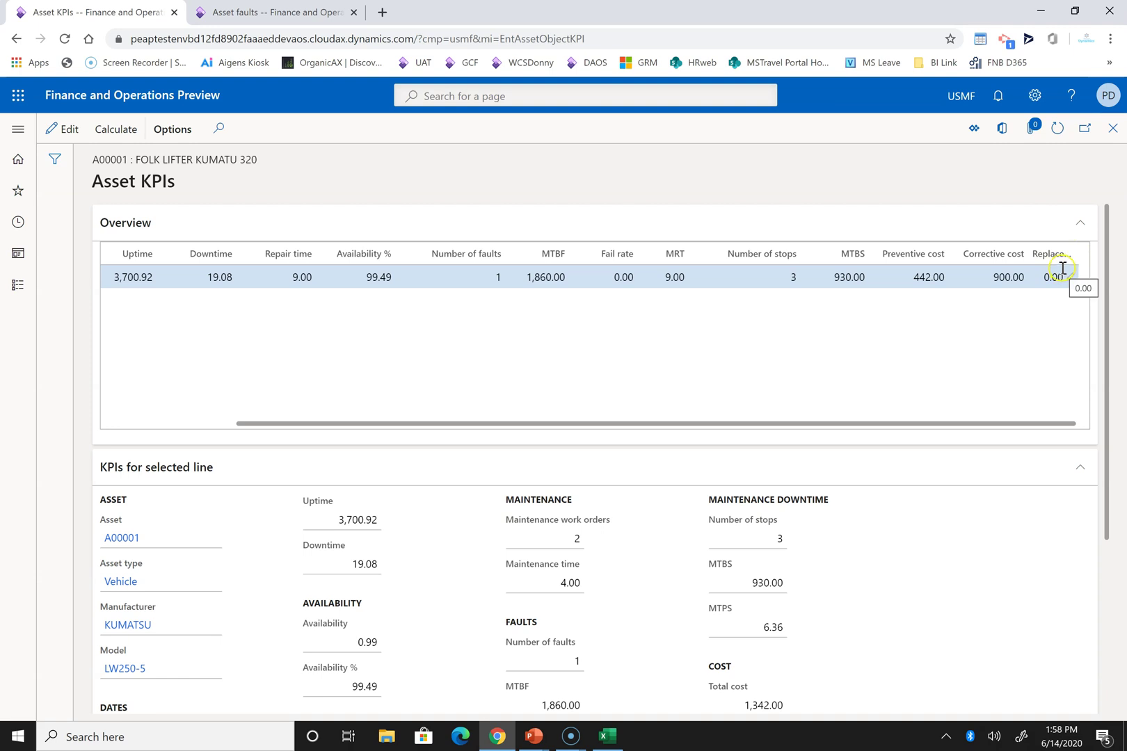
{"action": "left_click_drag", "start_coordinate": [1104, 284], "coordinate": [1107, 460]}
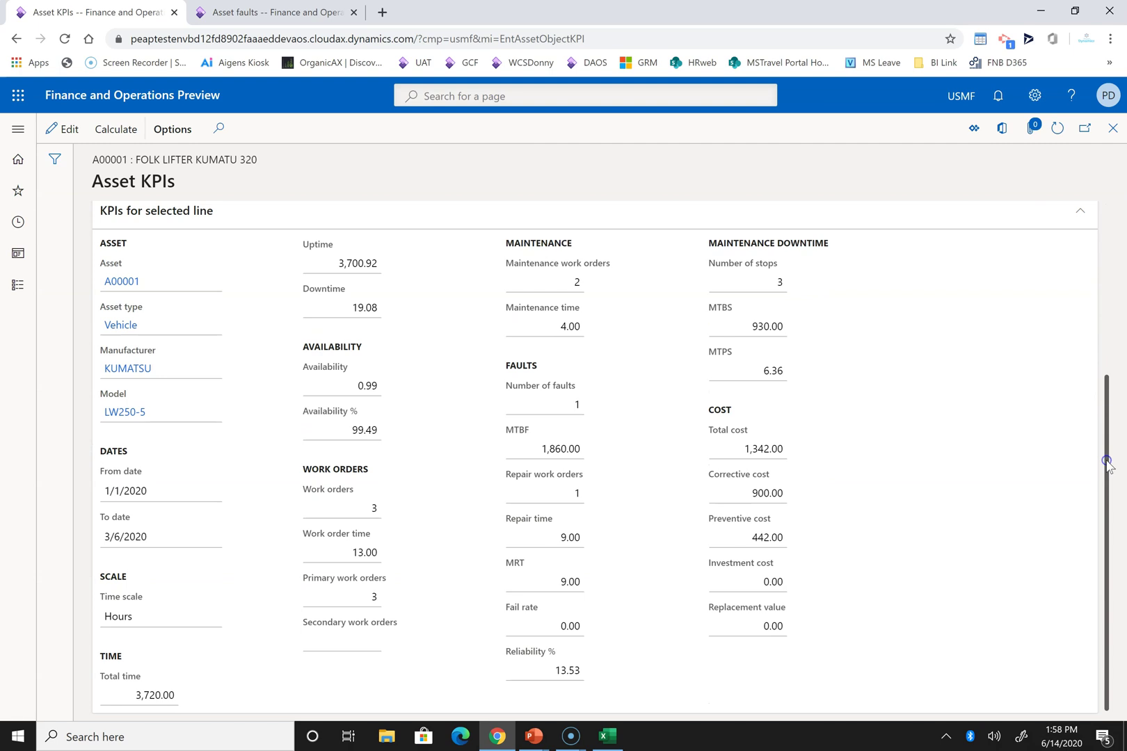
{"action": "key", "text": "alt+Tab"}
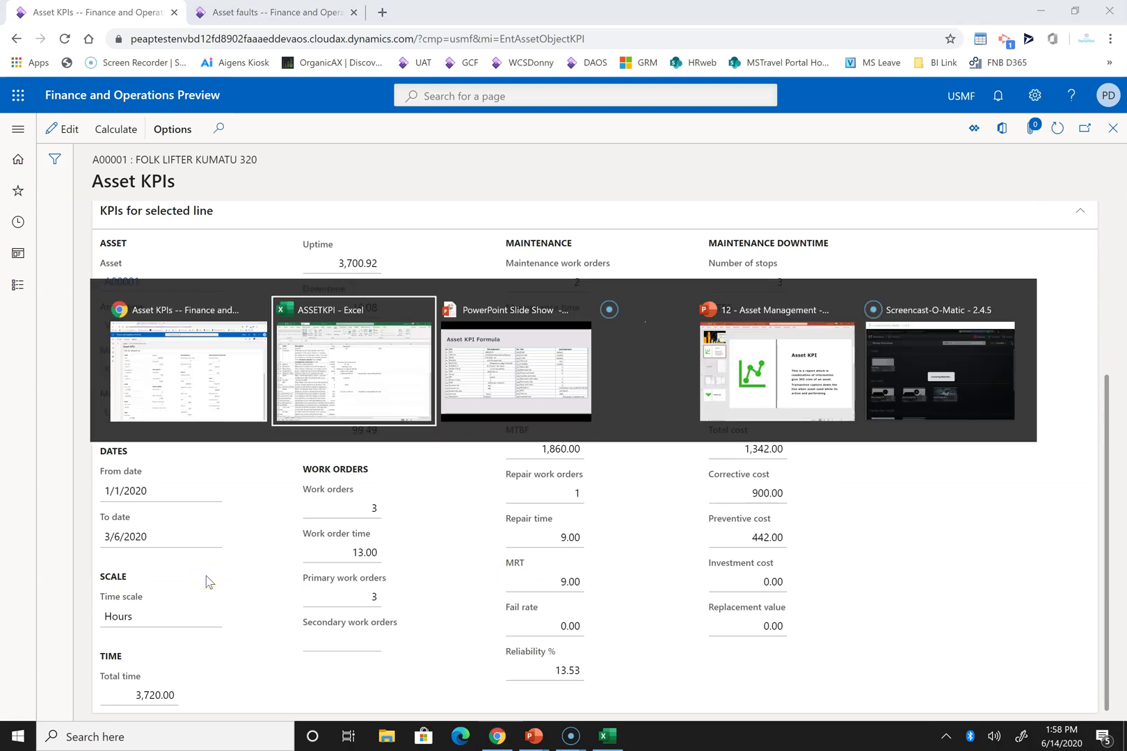
{"action": "key", "text": "alt+Tab"}
{"action": "key", "text": "alt+Tab"}
{"action": "key", "text": "alt+Tab"}
{"action": "key", "text": "alt+Tab"}
{"action": "key", "text": "alt+Tab"}
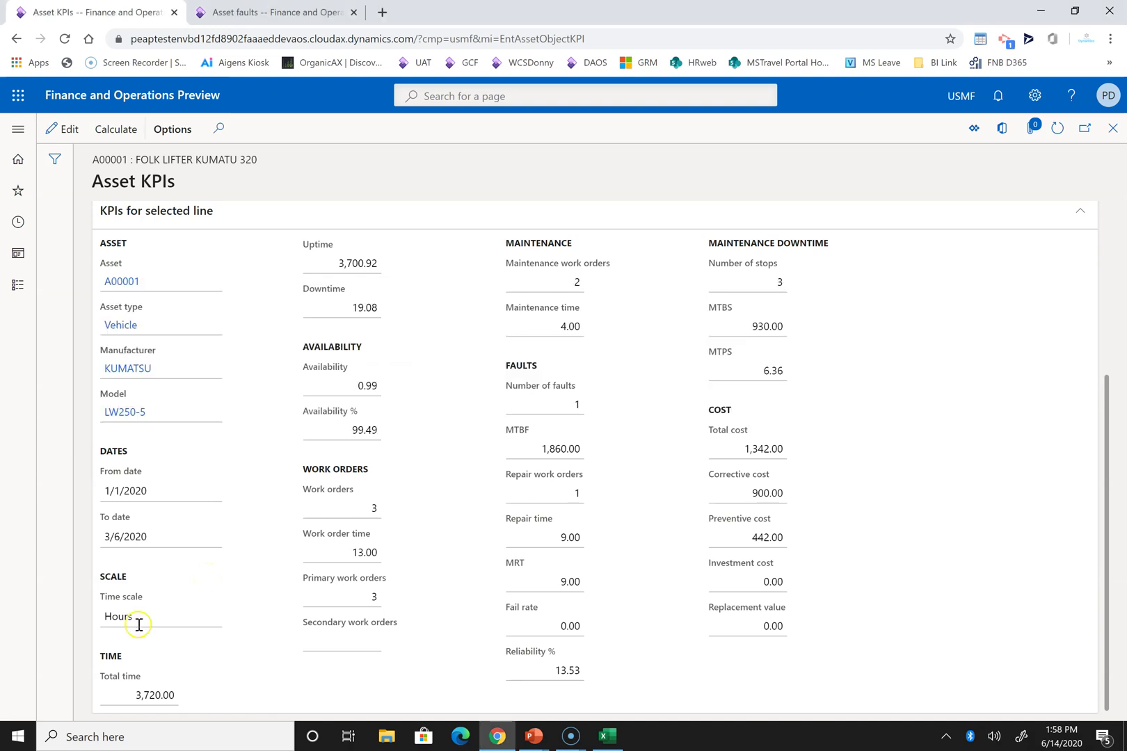
Step: Switch to the Excel workbook and examine the field rows from asset type through from date, to date, time scale and availability
{"action": "key", "text": "alt+Tab"}
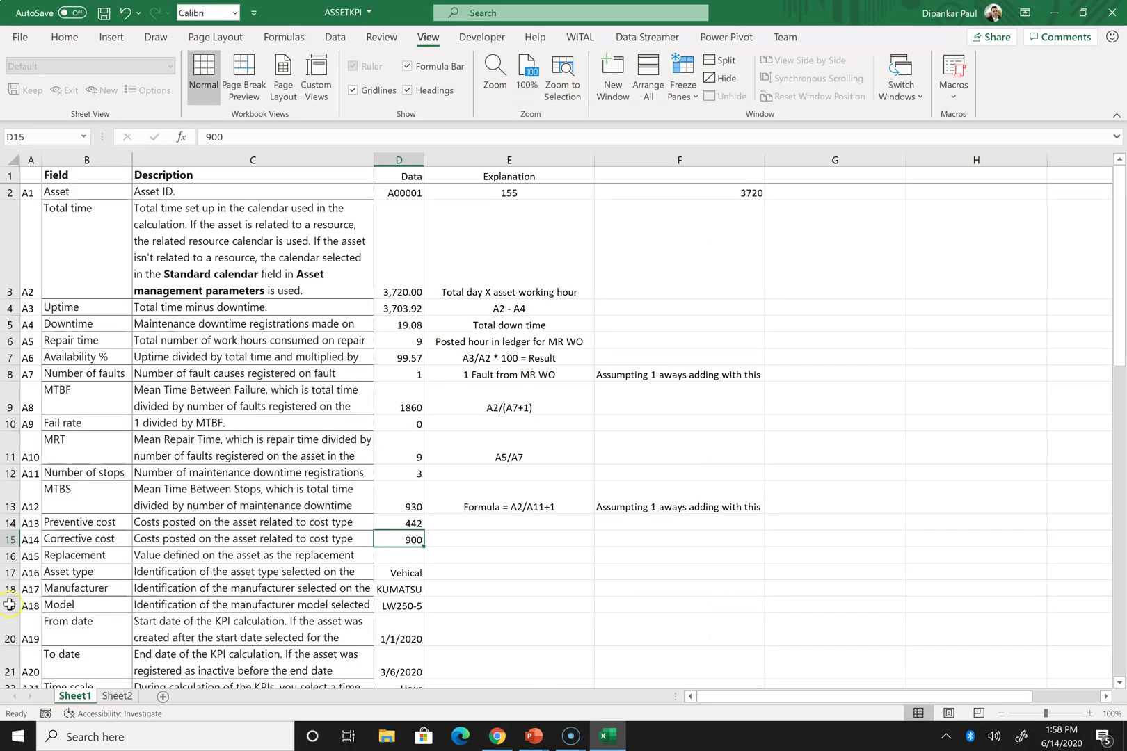
{"action": "left_click", "coordinate": [89, 572]}
{"action": "key", "text": "Down"}
{"action": "key", "text": "Down"}
{"action": "key", "text": "Down"}
{"action": "key", "text": "Down"}
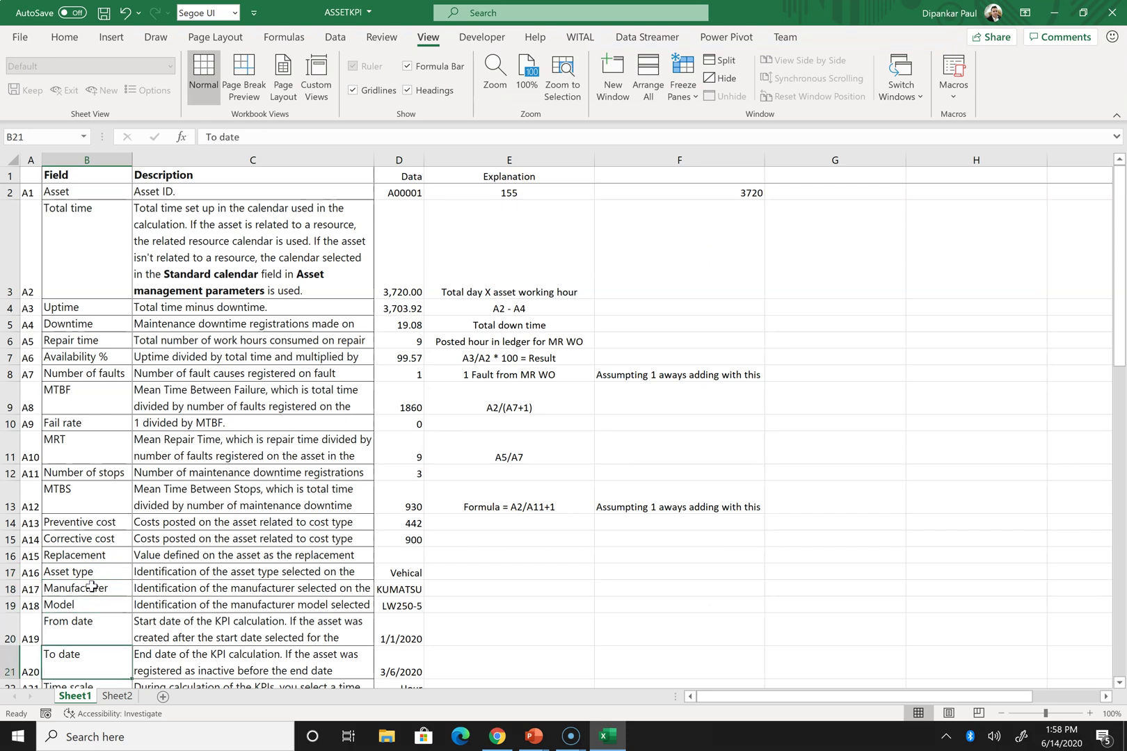
{"action": "key", "text": "Up"}
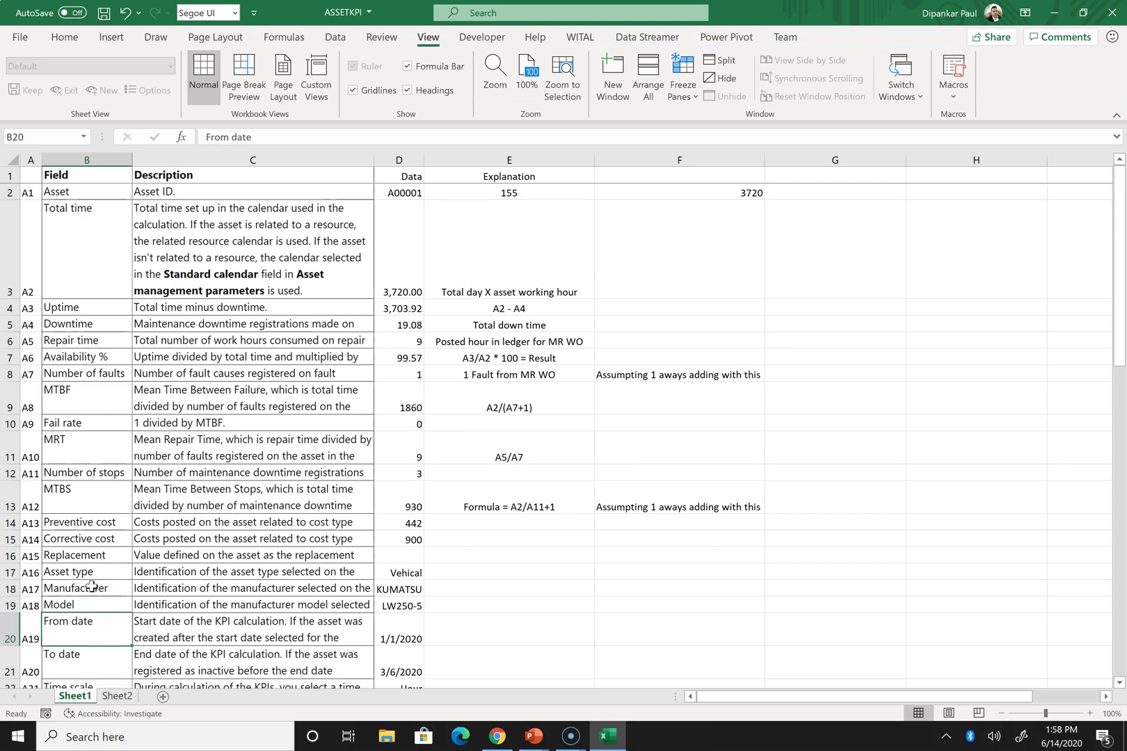
{"action": "key", "text": "Down"}
{"action": "key", "text": "Down"}
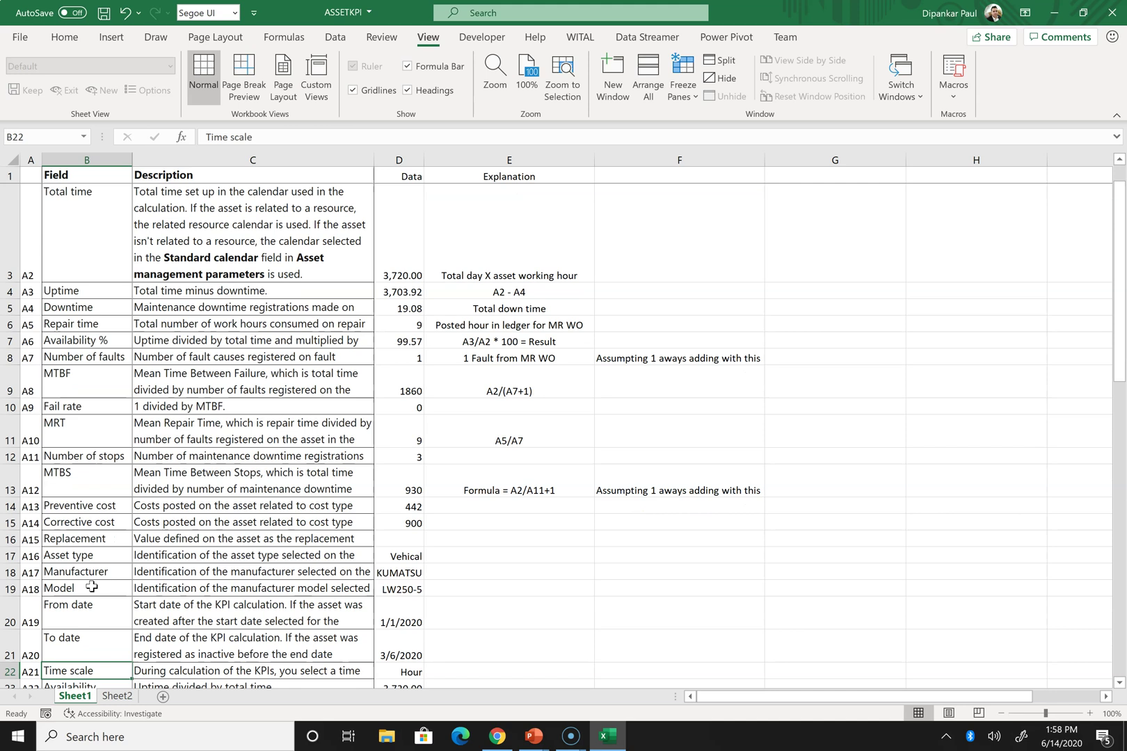
{"action": "key", "text": "Down"}
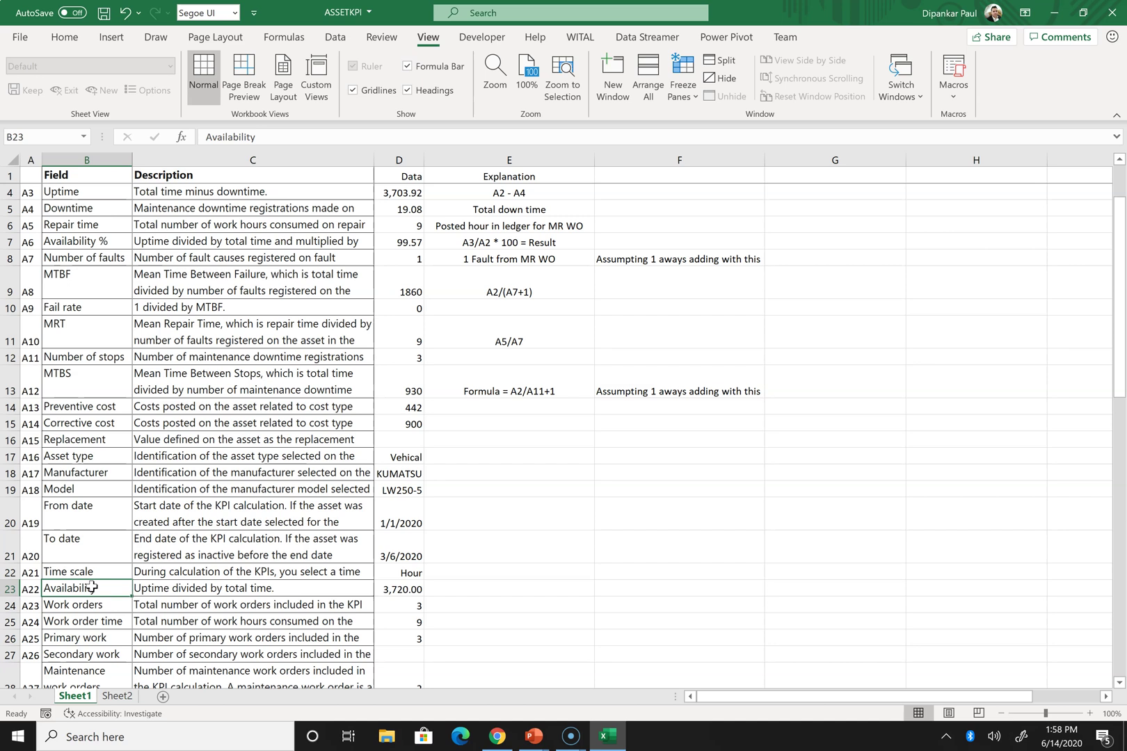
Step: Switch to the browser, replace asset A00001's faults view with its work orders, and clear the Active filter to include finished ones
{"action": "key", "text": "alt+Tab"}
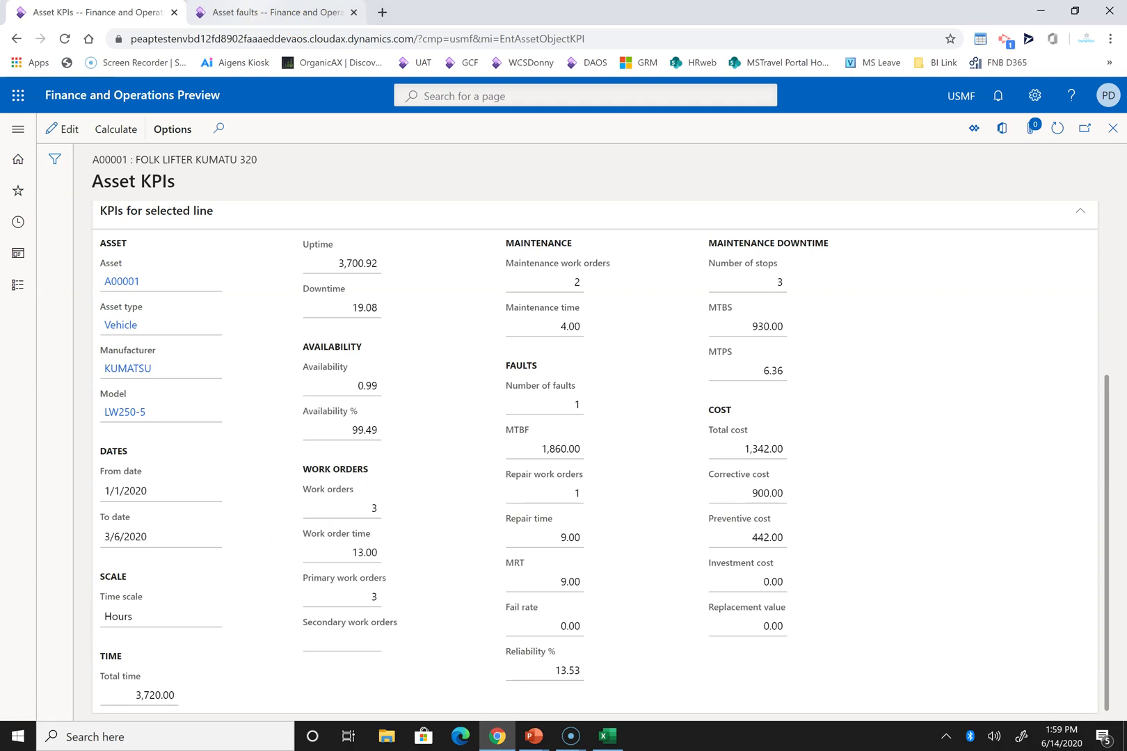
{"action": "key", "text": "ctrl+Tab"}
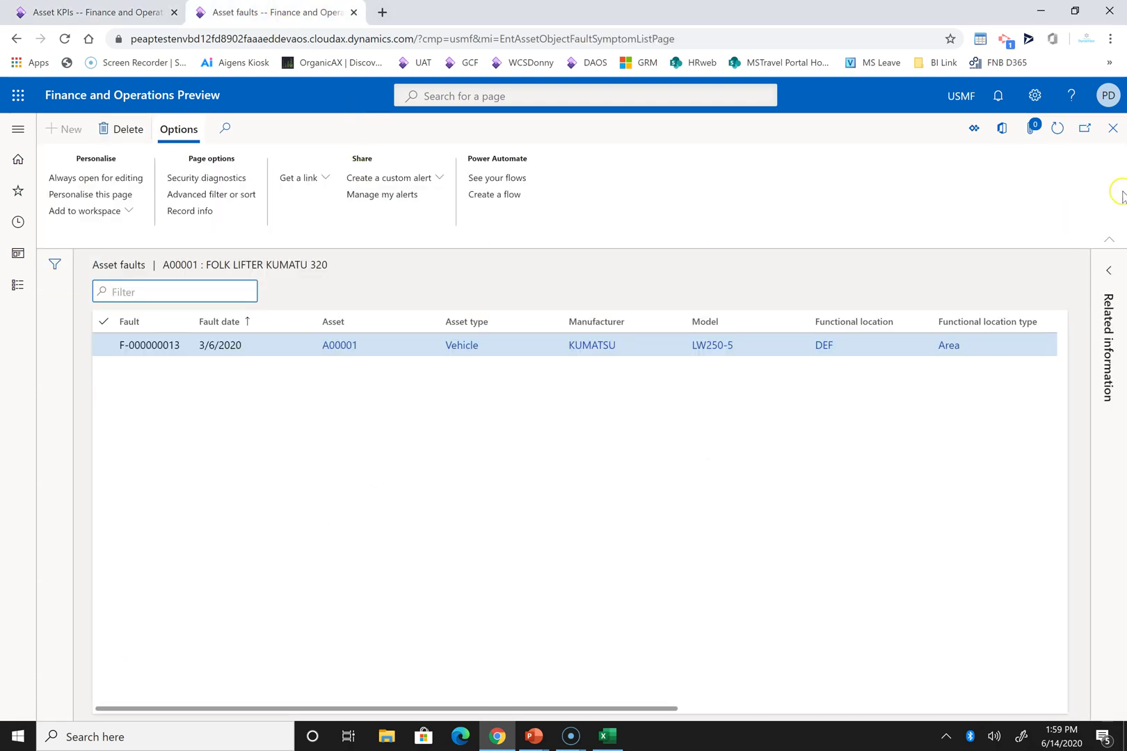
{"action": "left_click", "coordinate": [1113, 133]}
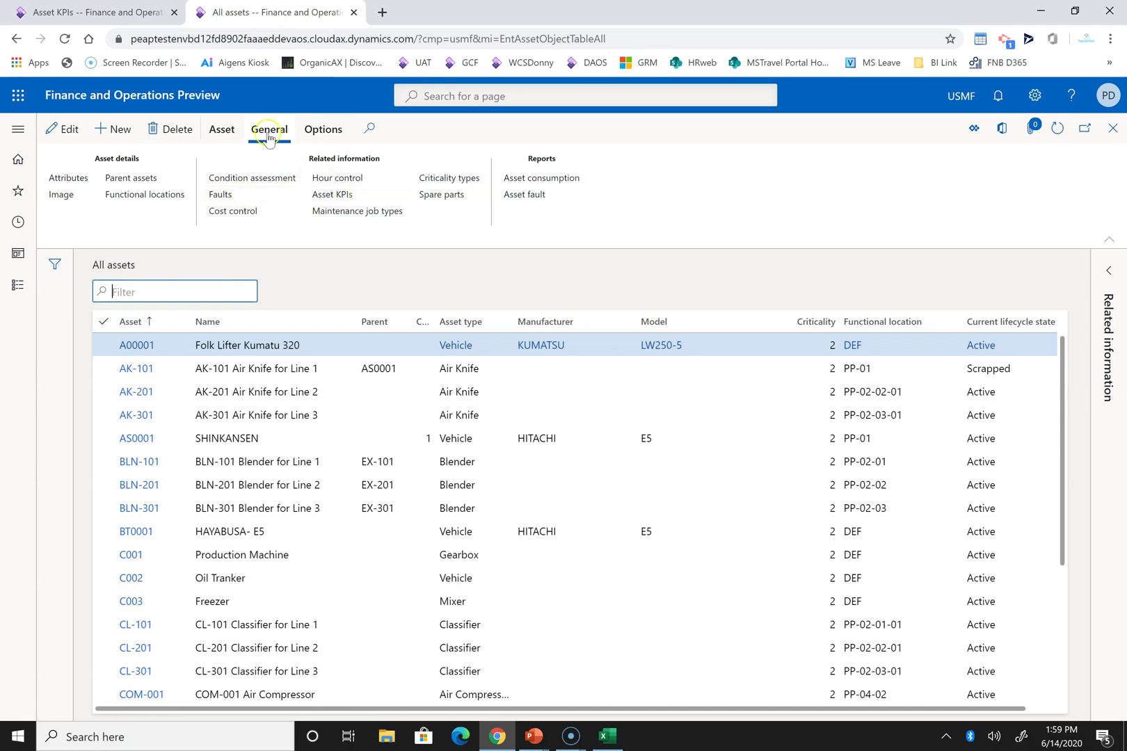
{"action": "left_click", "coordinate": [237, 131]}
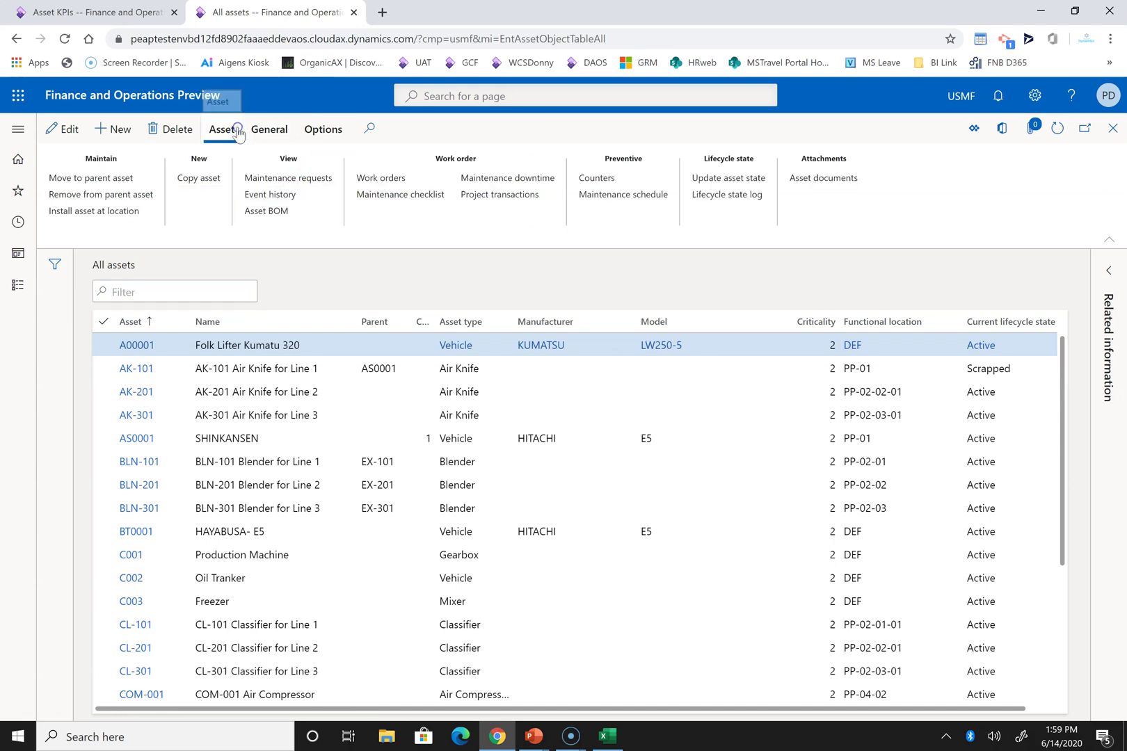
{"action": "left_click", "coordinate": [391, 181]}
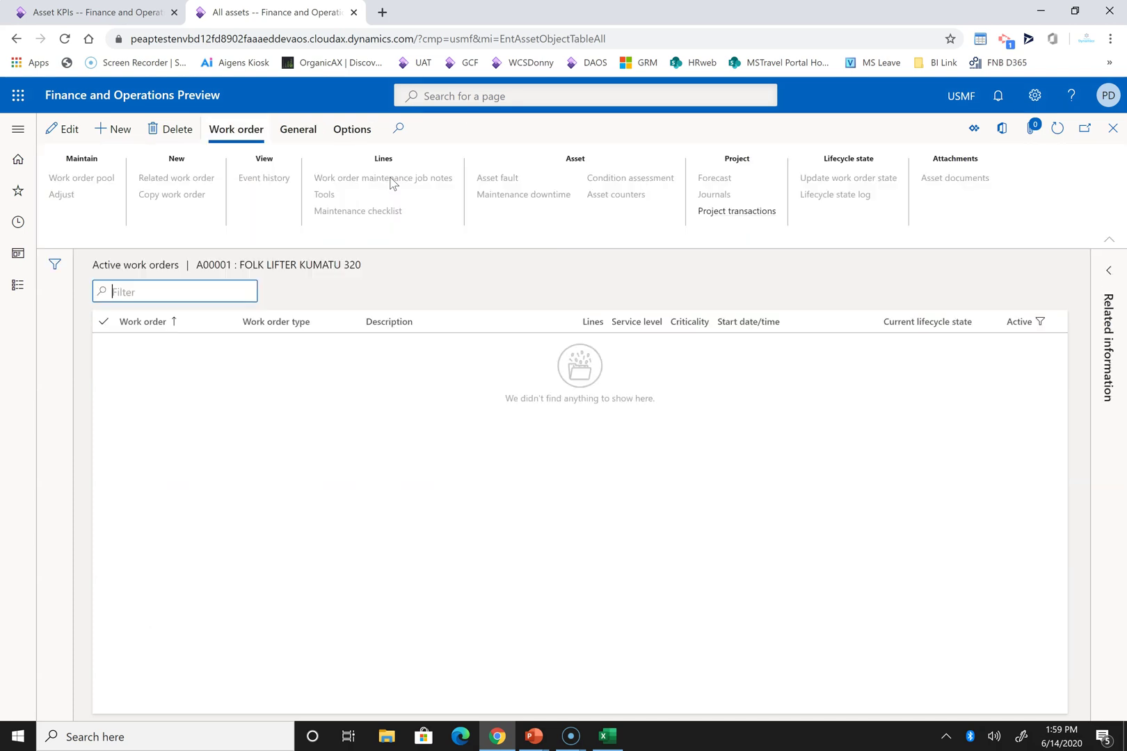
{"action": "left_click", "coordinate": [1045, 323]}
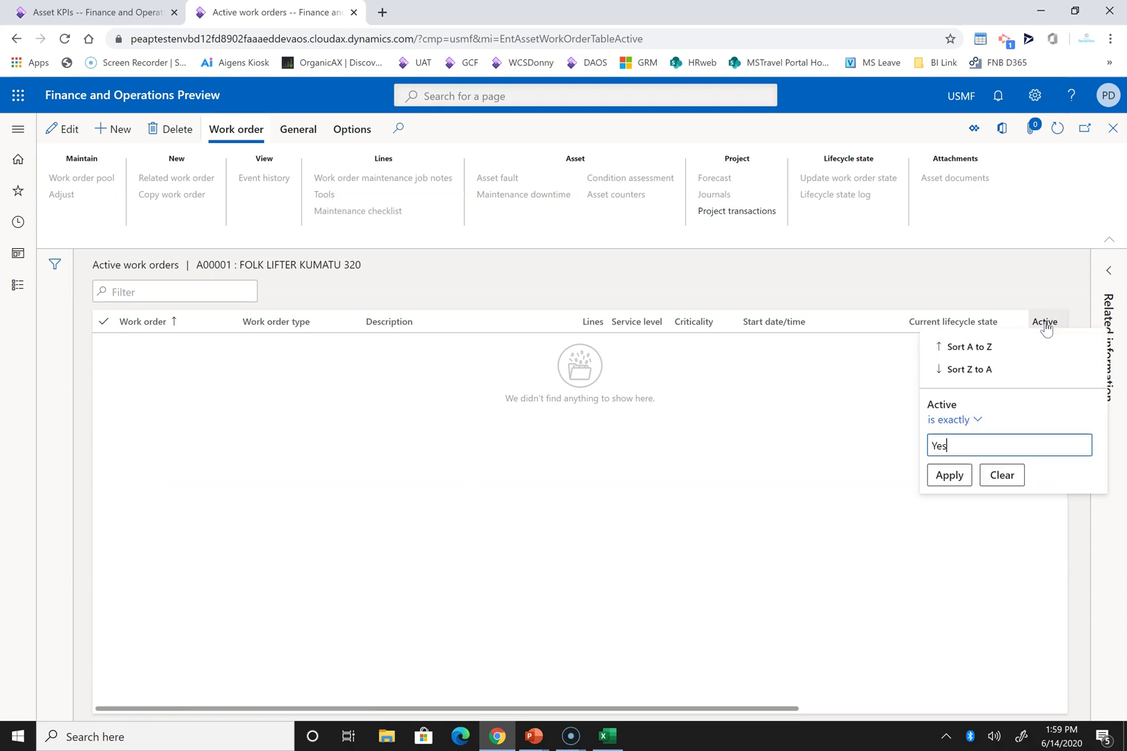
{"action": "left_click", "coordinate": [1004, 476]}
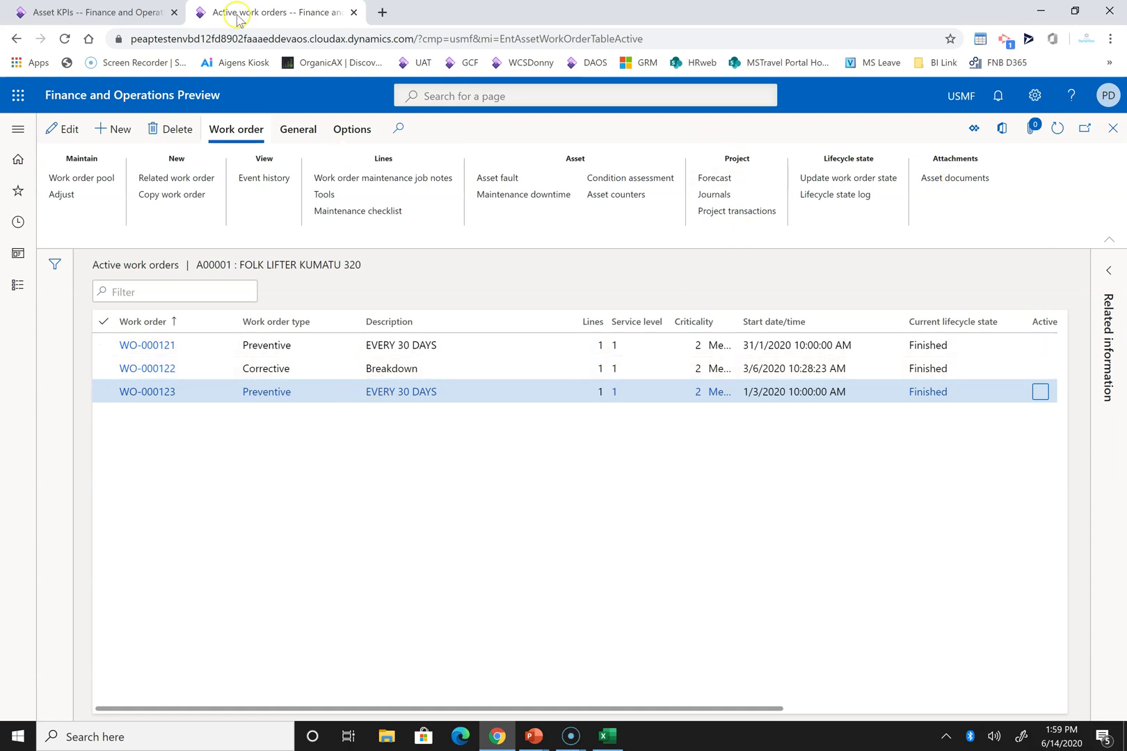
Step: Compare asset A00001's work order, maintenance and repair KPIs with its preventive work orders and the corrective Breakdown work order
{"action": "left_click", "coordinate": [122, 21]}
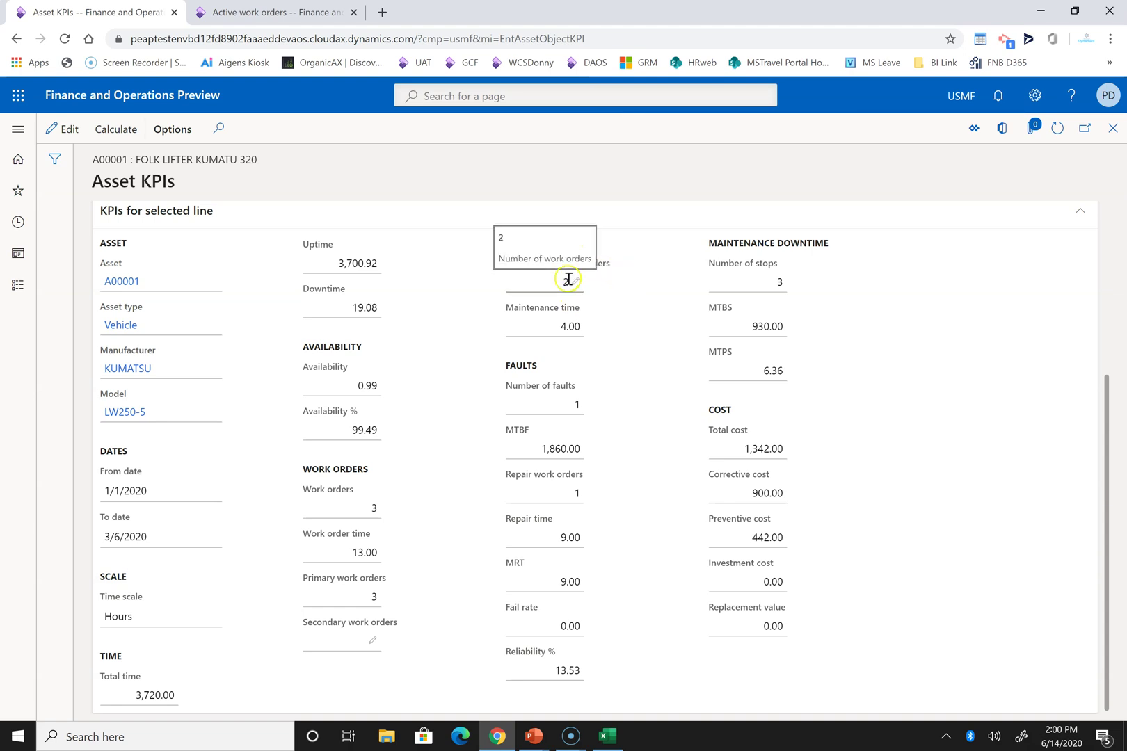
{"action": "left_click", "coordinate": [275, 13]}
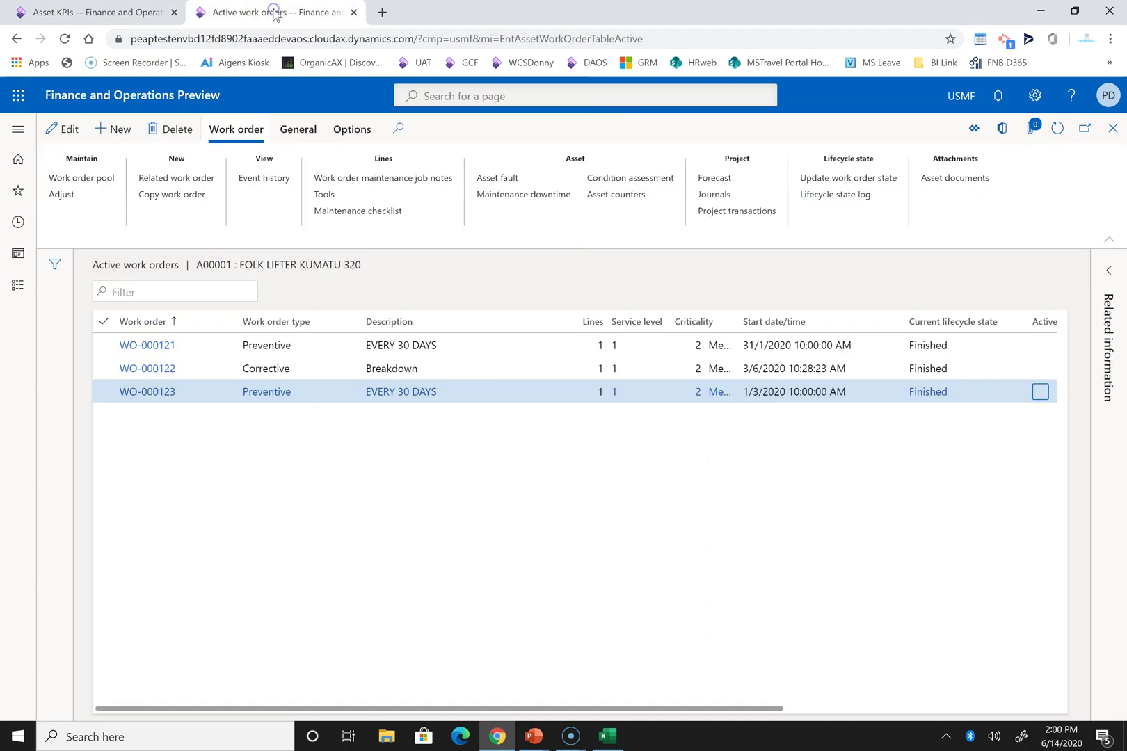
{"action": "left_click", "coordinate": [275, 352]}
{"action": "left_click", "coordinate": [111, 12]}
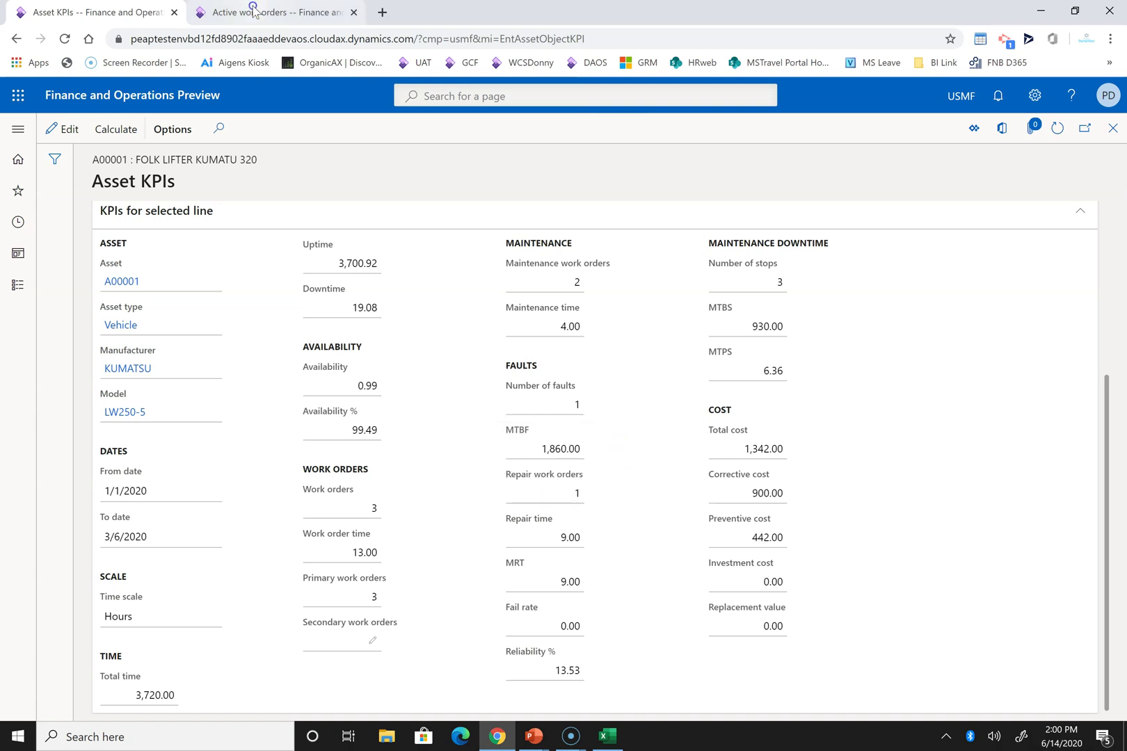
{"action": "left_click", "coordinate": [252, 12]}
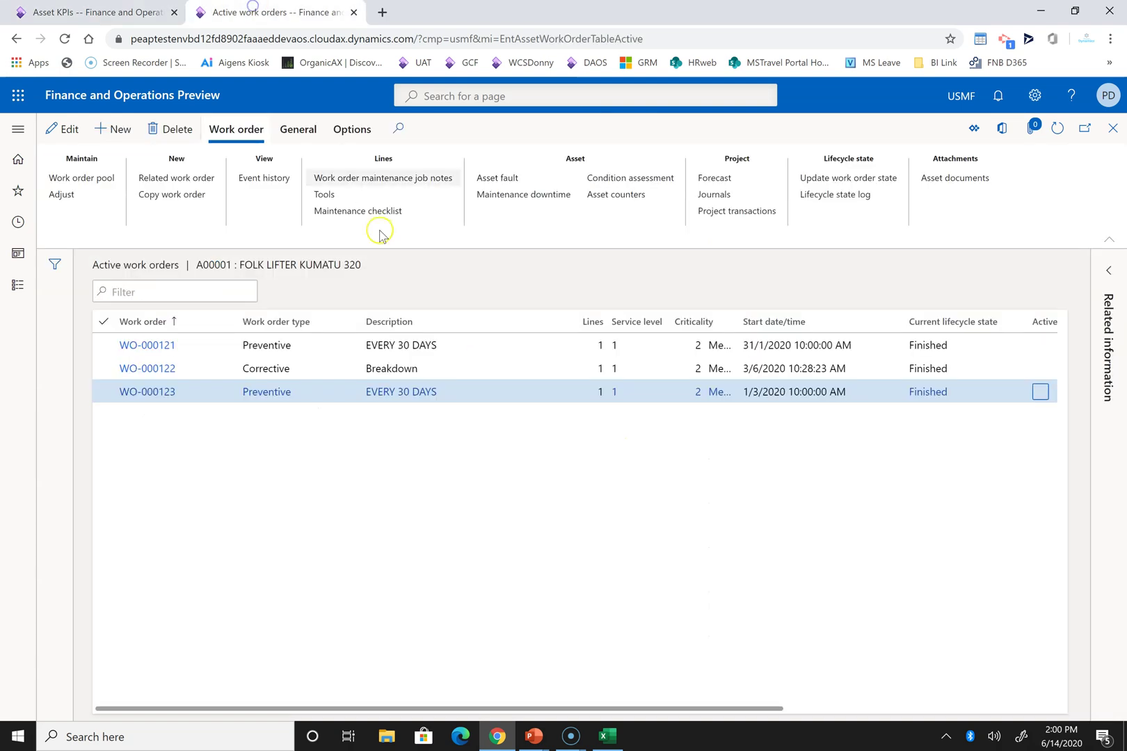
{"action": "left_click", "coordinate": [299, 373]}
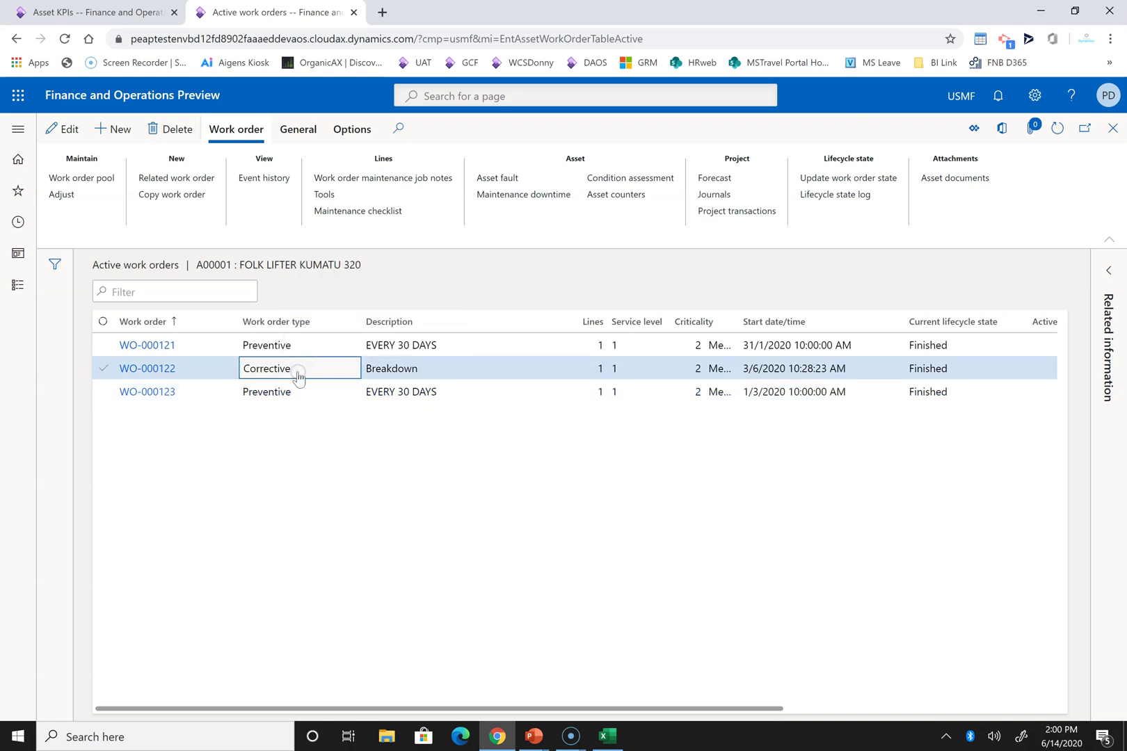
Step: Review asset A00001's Reliability % KPI, and switch to the Excel workbook to examine the Reliability % description and formula
{"action": "left_click", "coordinate": [114, 13]}
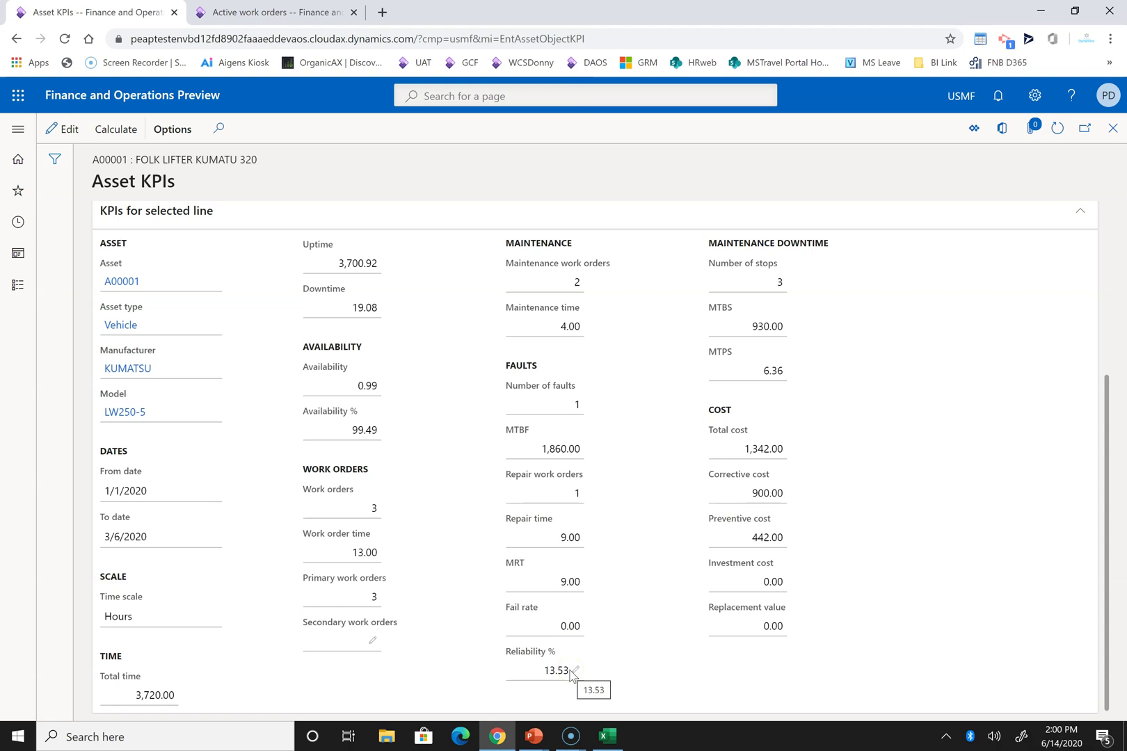
{"action": "key", "text": "alt+Tab"}
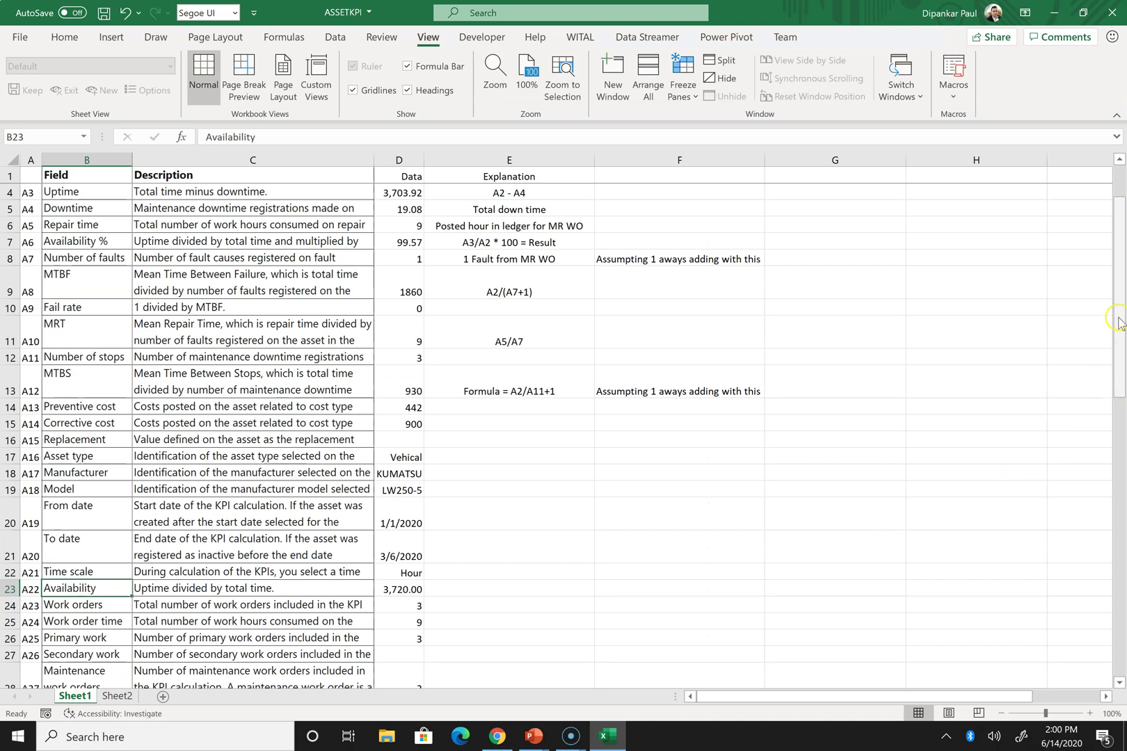
{"action": "left_click_drag", "start_coordinate": [1119, 325], "coordinate": [1117, 639]}
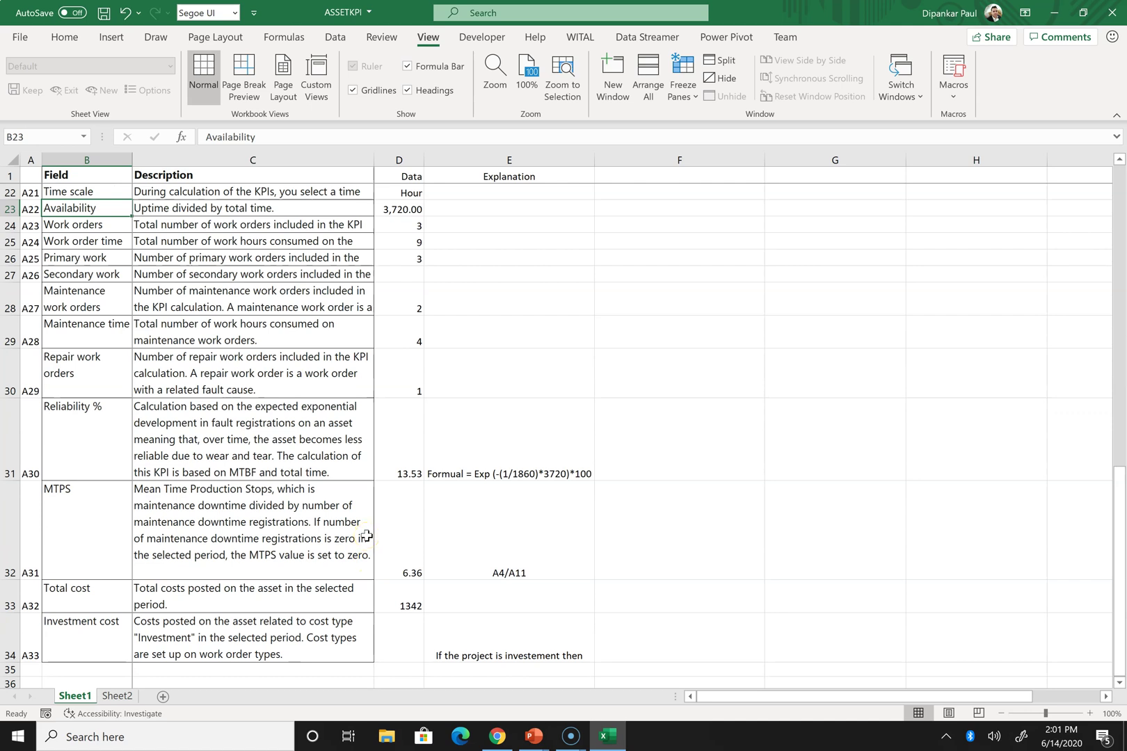
{"action": "left_click", "coordinate": [276, 464]}
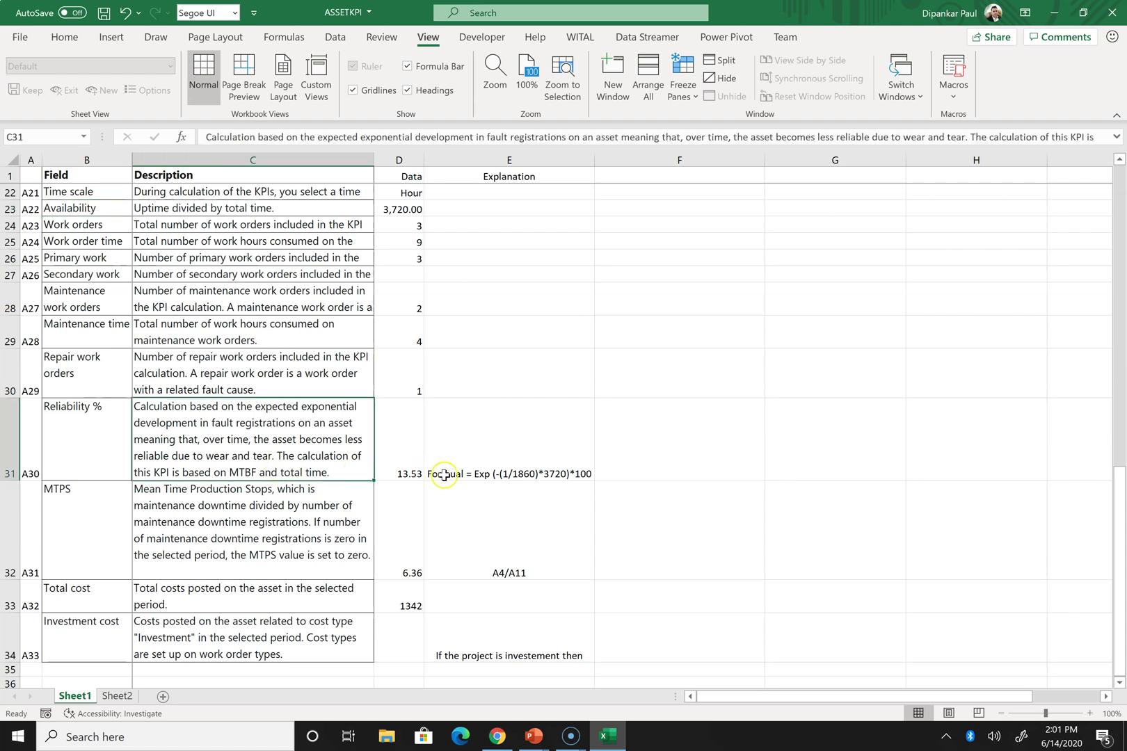
{"action": "left_click", "coordinate": [479, 476]}
Step: Trace the MTBF value used in the reliability formula to its row, return to the Reliability % row and dismiss the news notification
{"action": "scroll", "coordinate": [456, 434], "scroll_direction": "up", "scroll_amount": 3}
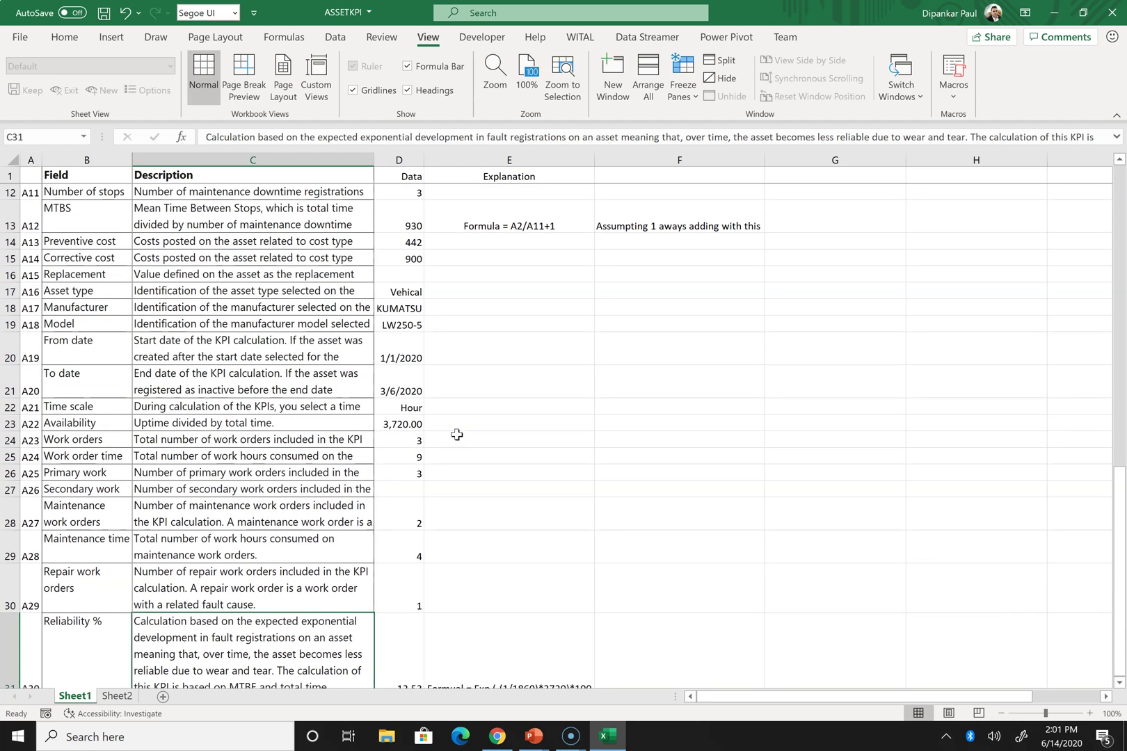
{"action": "scroll", "coordinate": [456, 434], "scroll_direction": "up", "scroll_amount": 4}
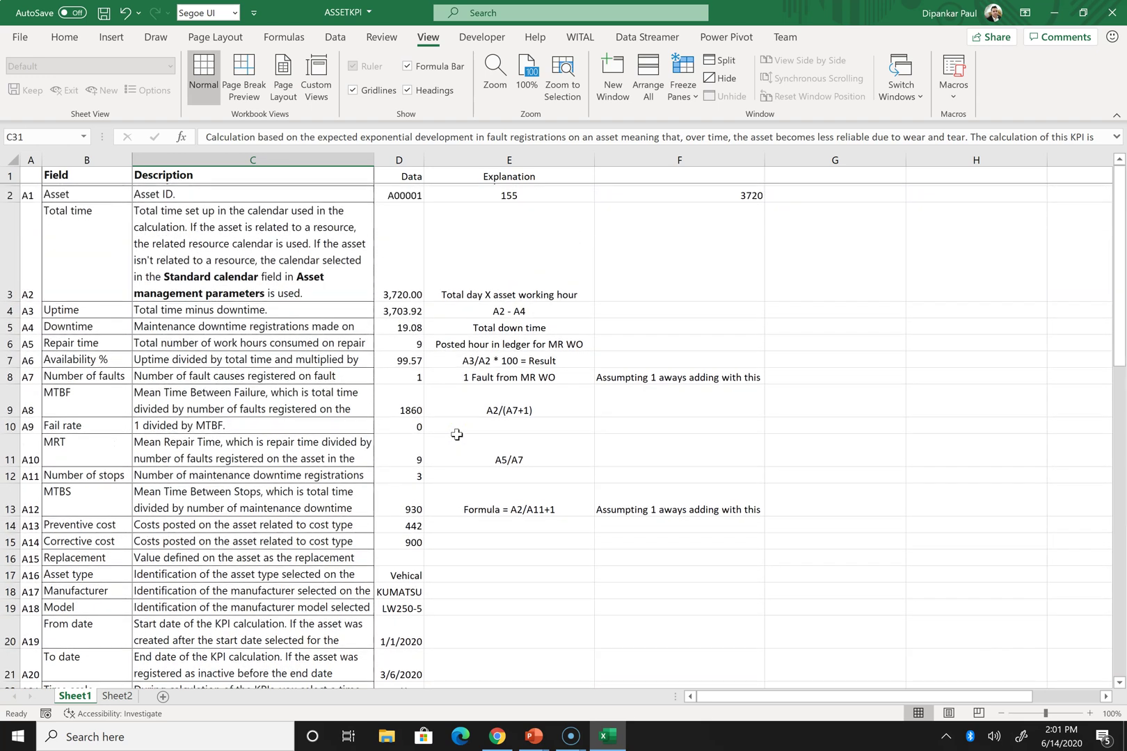
{"action": "scroll", "coordinate": [456, 434], "scroll_direction": "up", "scroll_amount": 2}
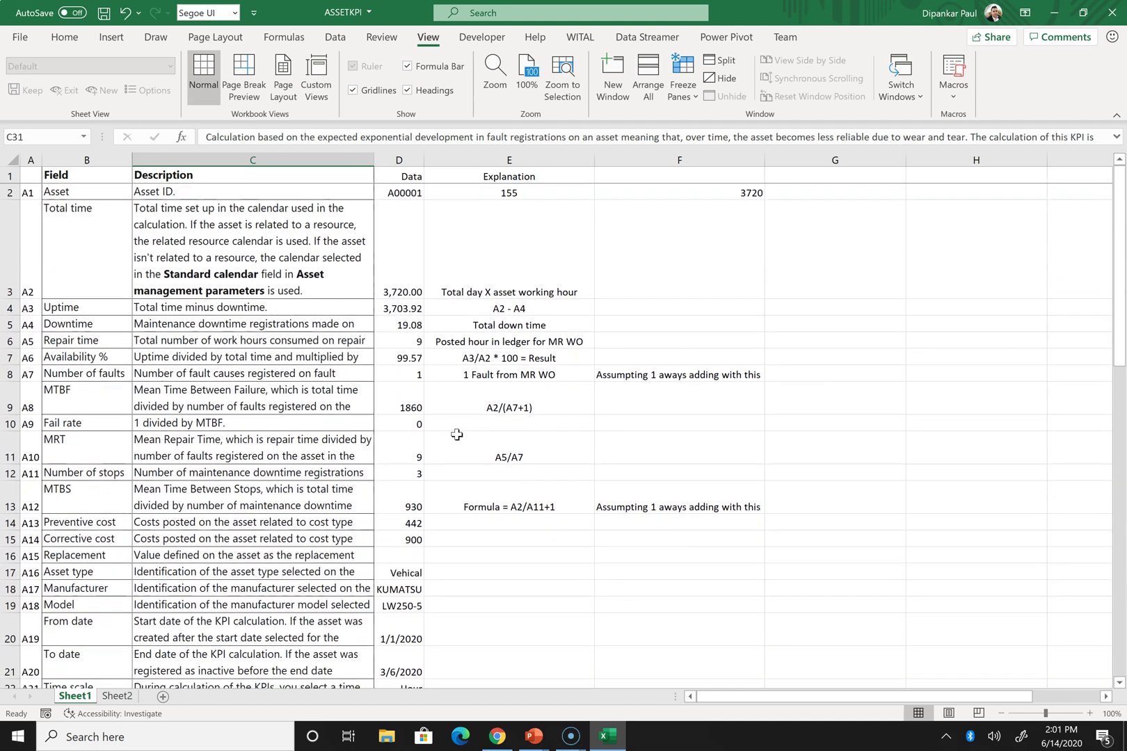
{"action": "left_click", "coordinate": [396, 404]}
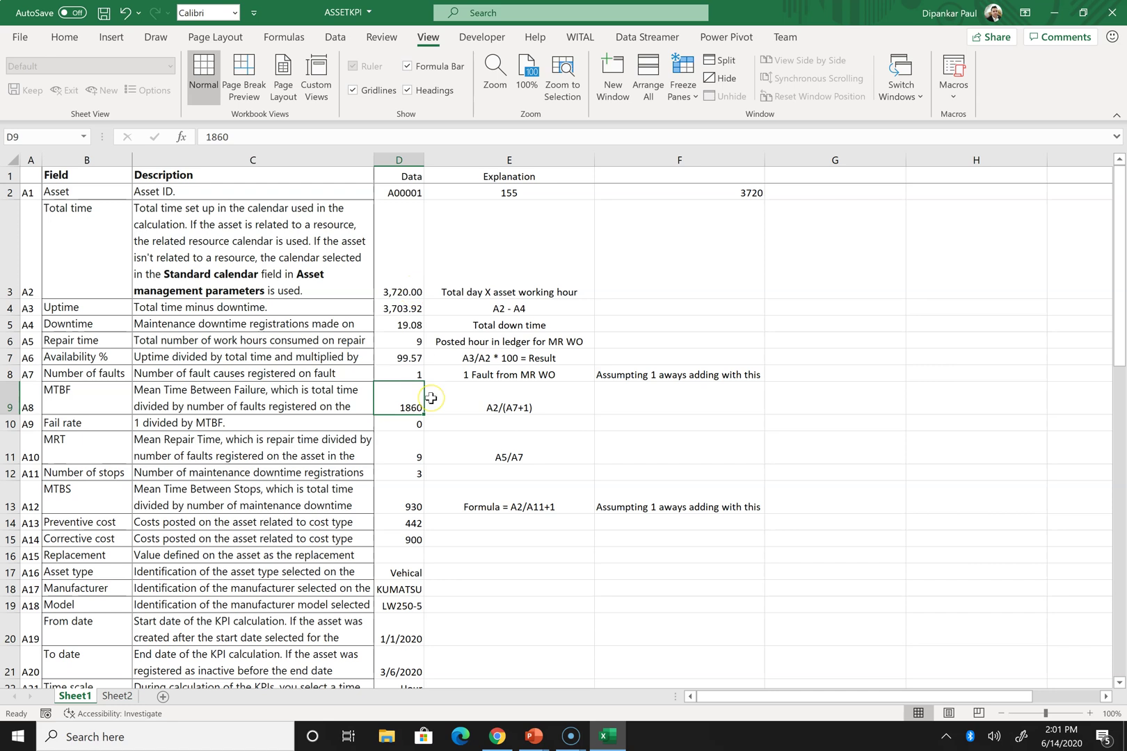
{"action": "scroll", "coordinate": [431, 398], "scroll_direction": "down", "scroll_amount": 3}
{"action": "scroll", "coordinate": [431, 398], "scroll_direction": "down", "scroll_amount": 5}
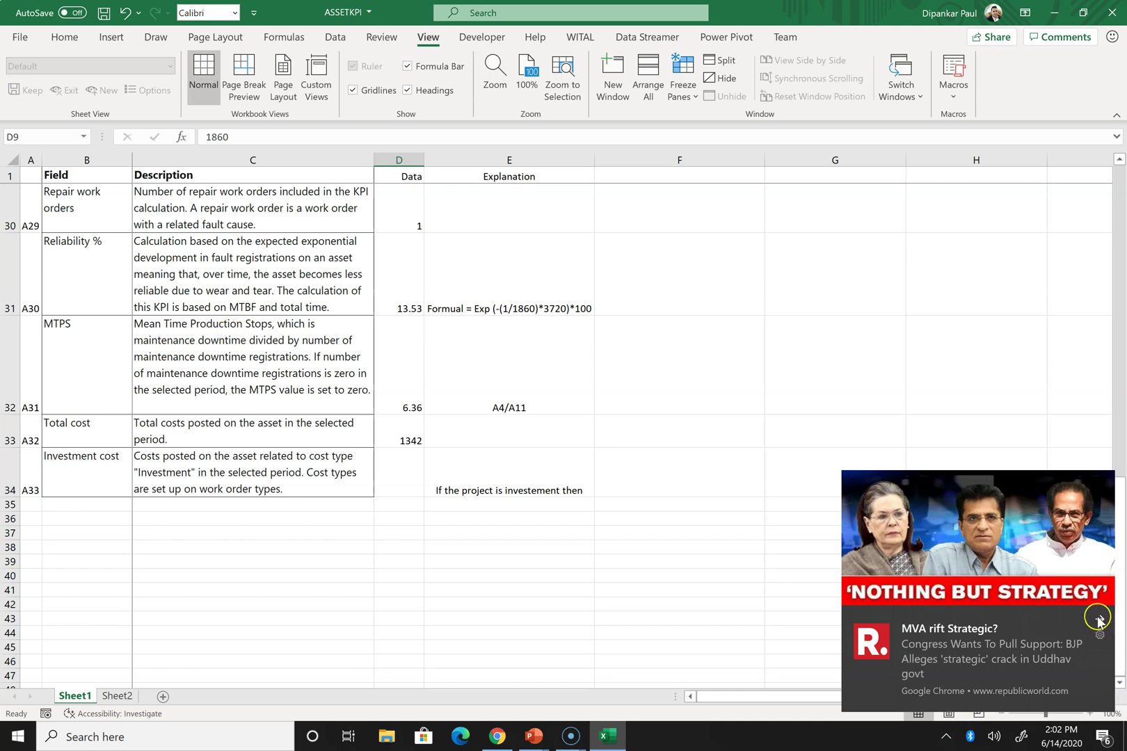
{"action": "left_click", "coordinate": [1099, 621]}
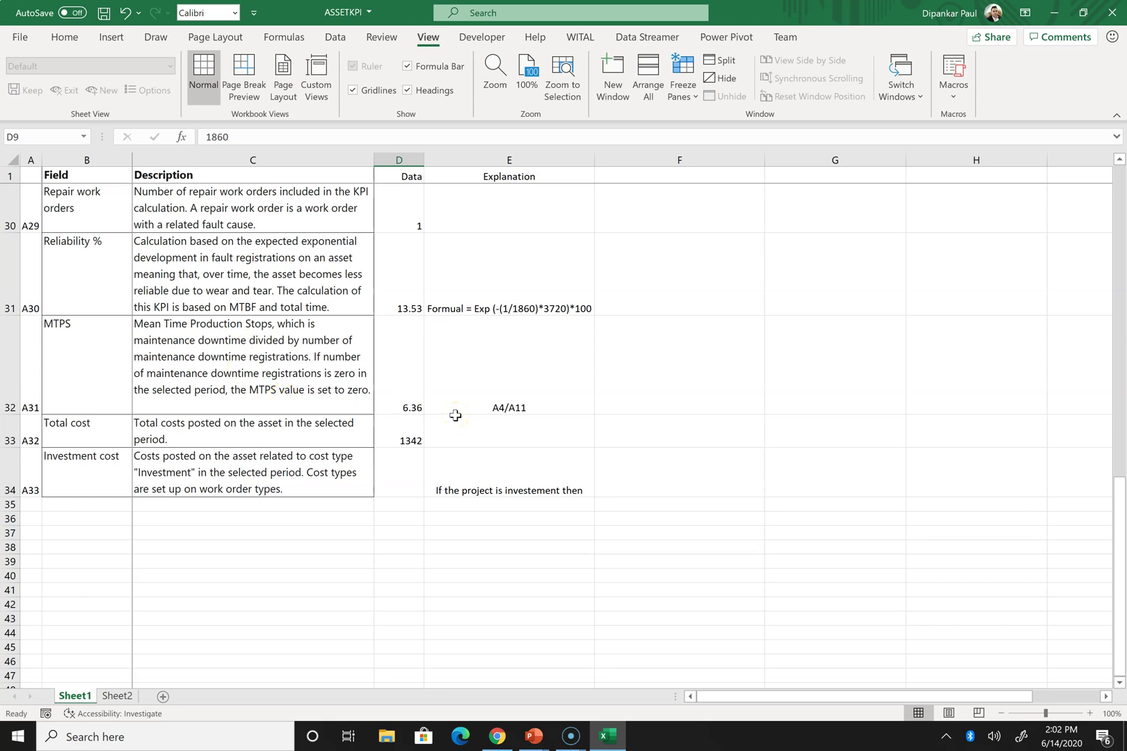
Step: Trace the MTPS formula A4/A11 through the downtime and number of stops values to the MTPS data cell
{"action": "scroll", "coordinate": [455, 415], "scroll_direction": "up", "scroll_amount": 8}
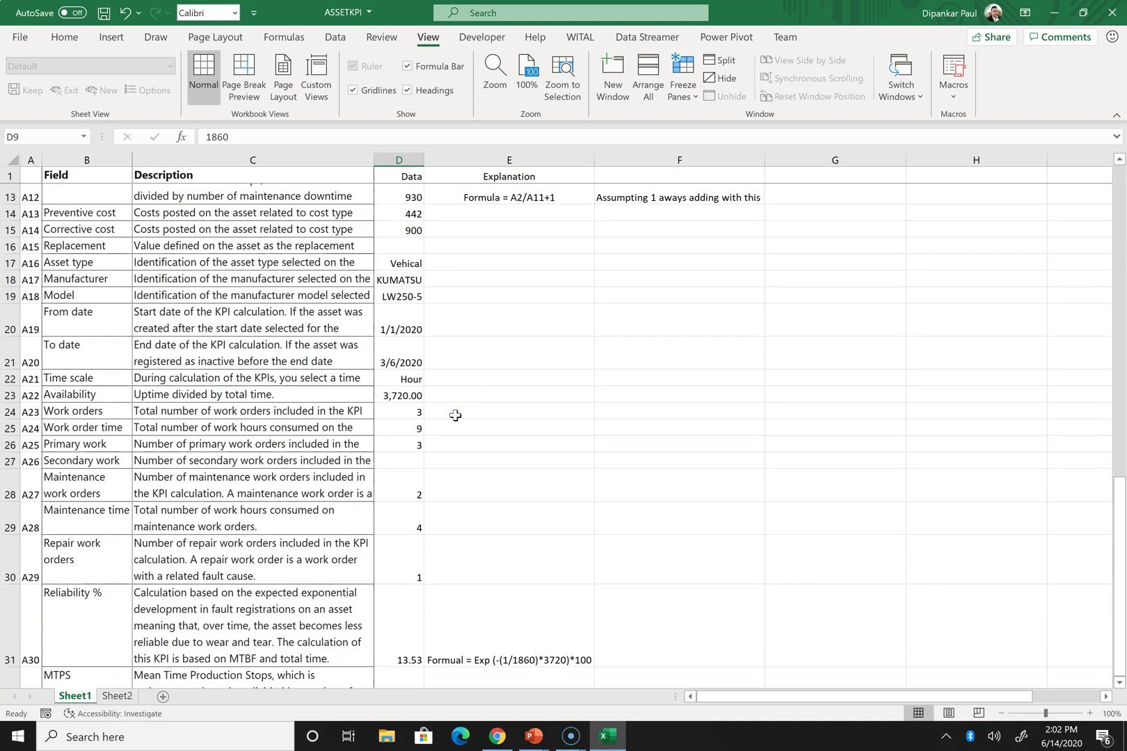
{"action": "scroll", "coordinate": [455, 415], "scroll_direction": "up", "scroll_amount": 2}
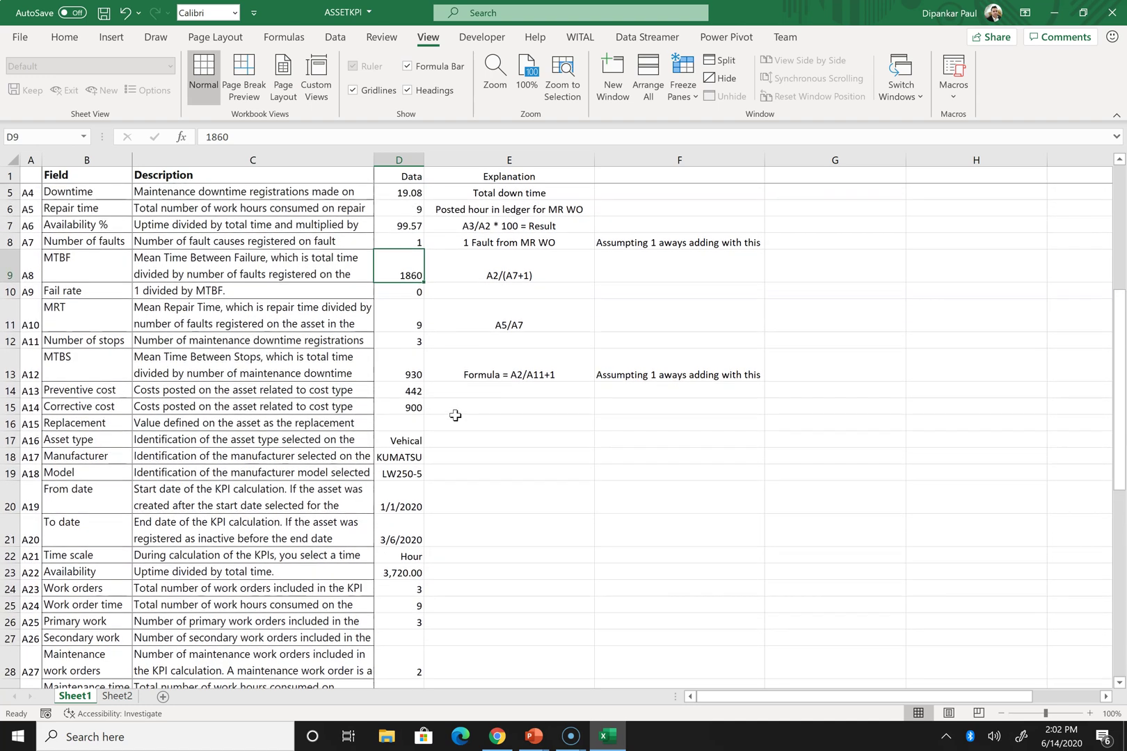
{"action": "scroll", "coordinate": [455, 415], "scroll_direction": "down", "scroll_amount": 1}
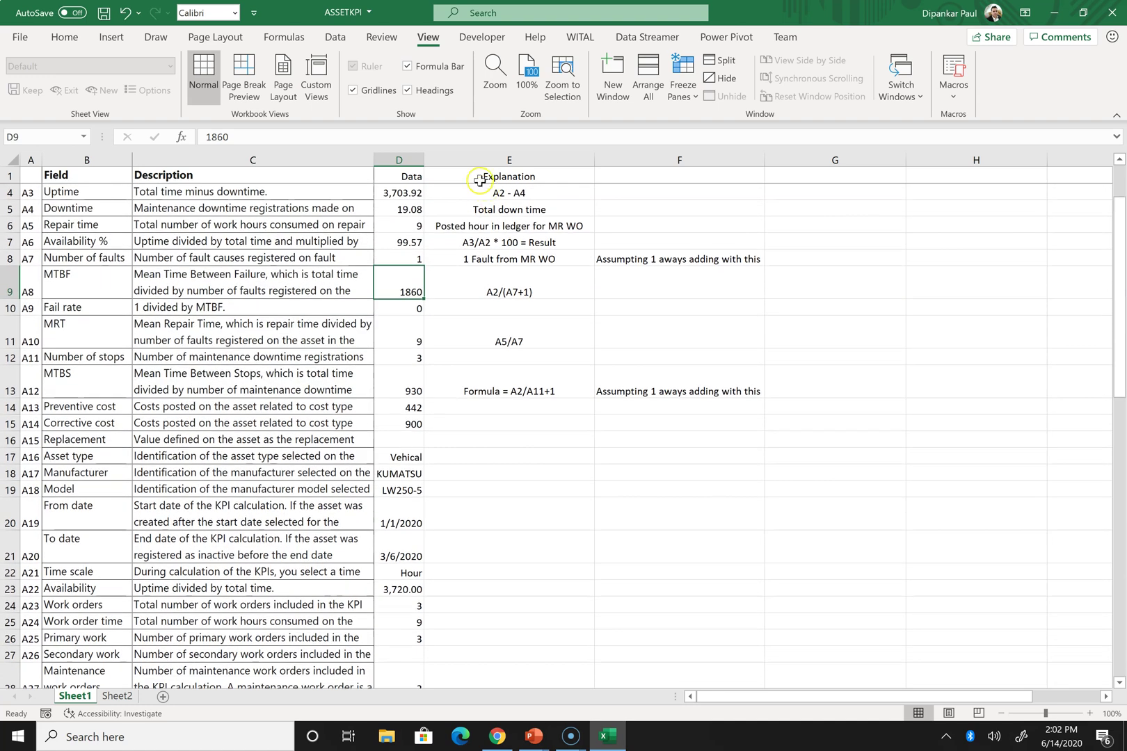
{"action": "left_click", "coordinate": [400, 212]}
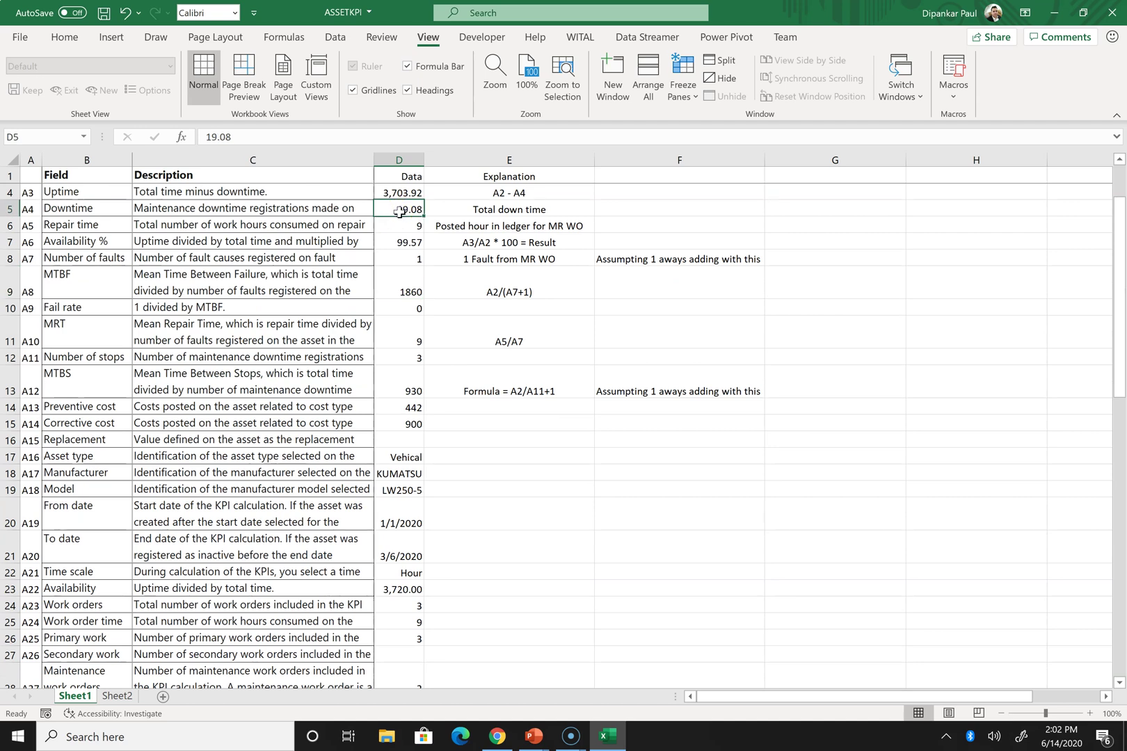
{"action": "left_click", "coordinate": [404, 360]}
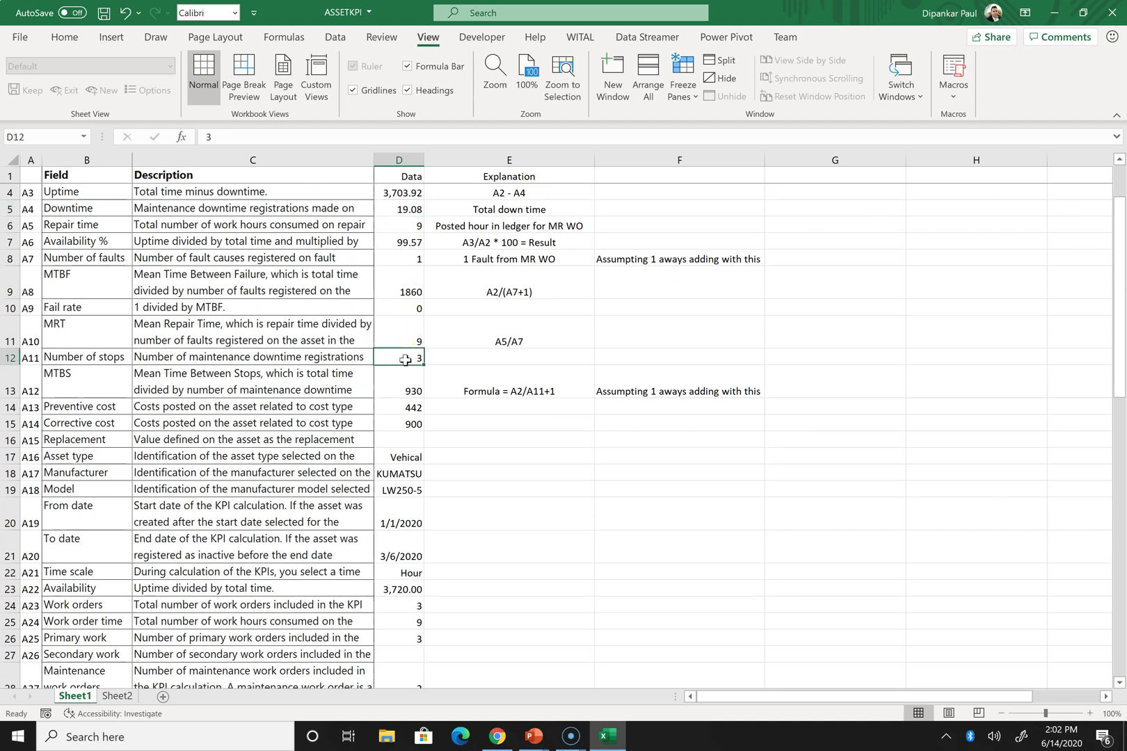
{"action": "scroll", "coordinate": [405, 360], "scroll_direction": "down", "scroll_amount": 9}
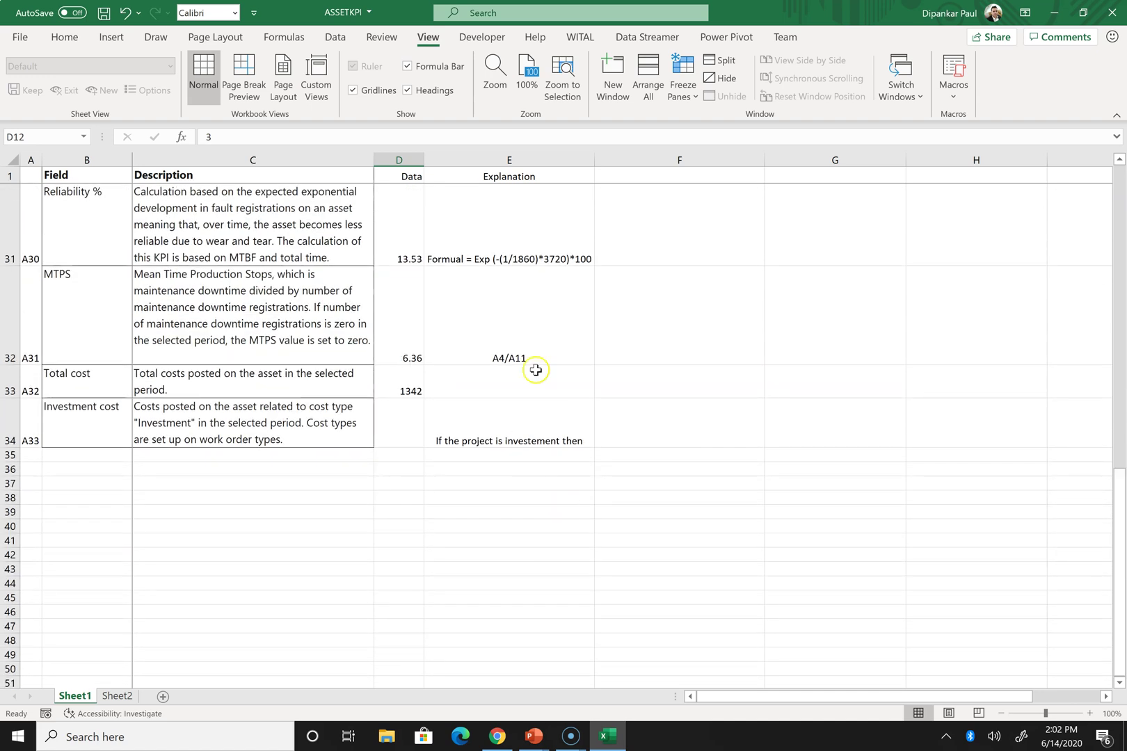
{"action": "left_click", "coordinate": [420, 360]}
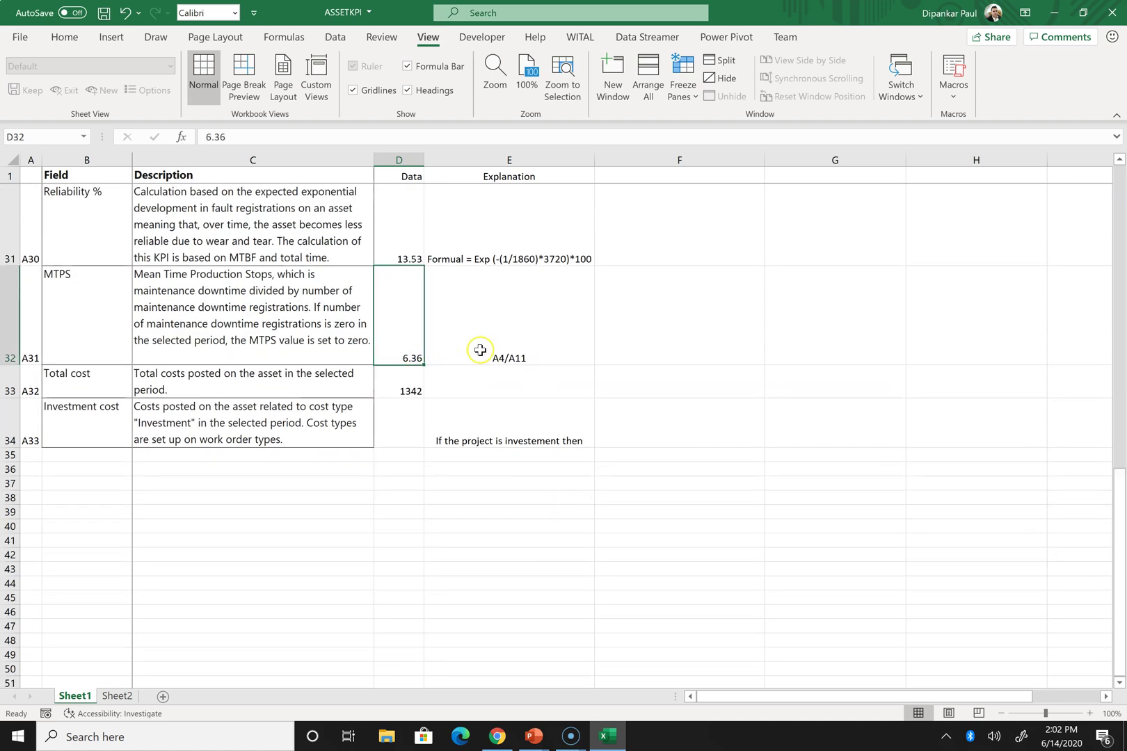
Step: Examine the total cost and investment cost rows, and switch to the browser to review the start of asset A00001's KPI overview
{"action": "left_click", "coordinate": [417, 390]}
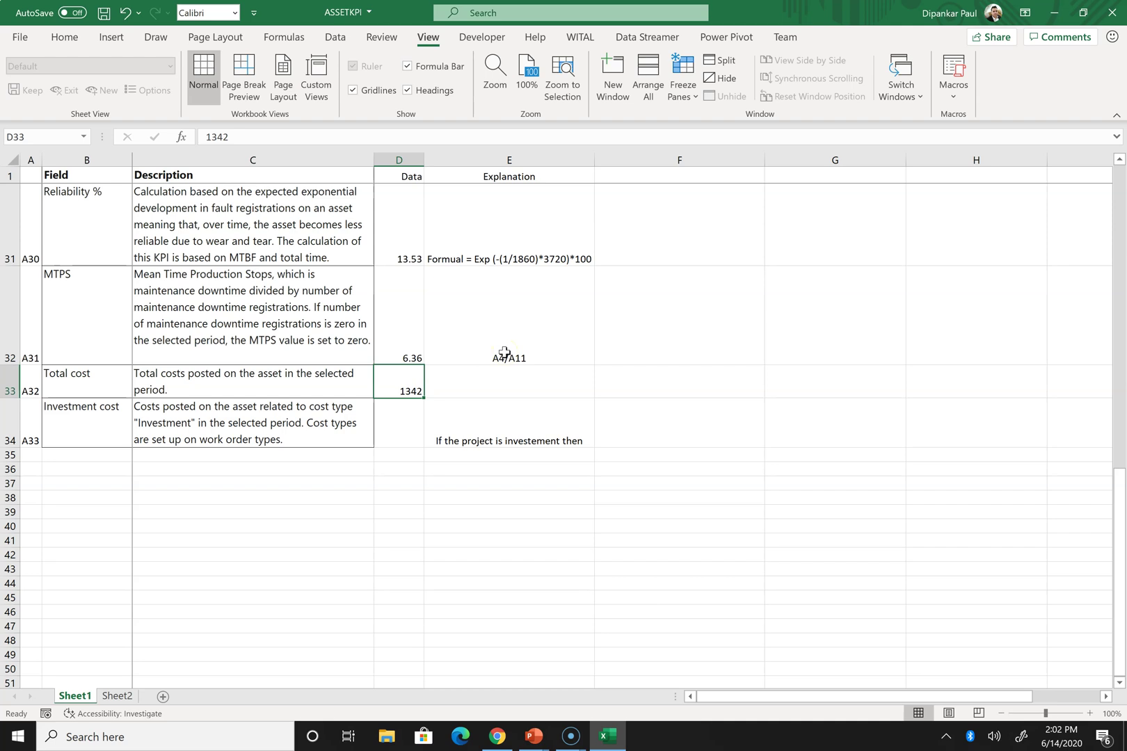
{"action": "left_click", "coordinate": [408, 428]}
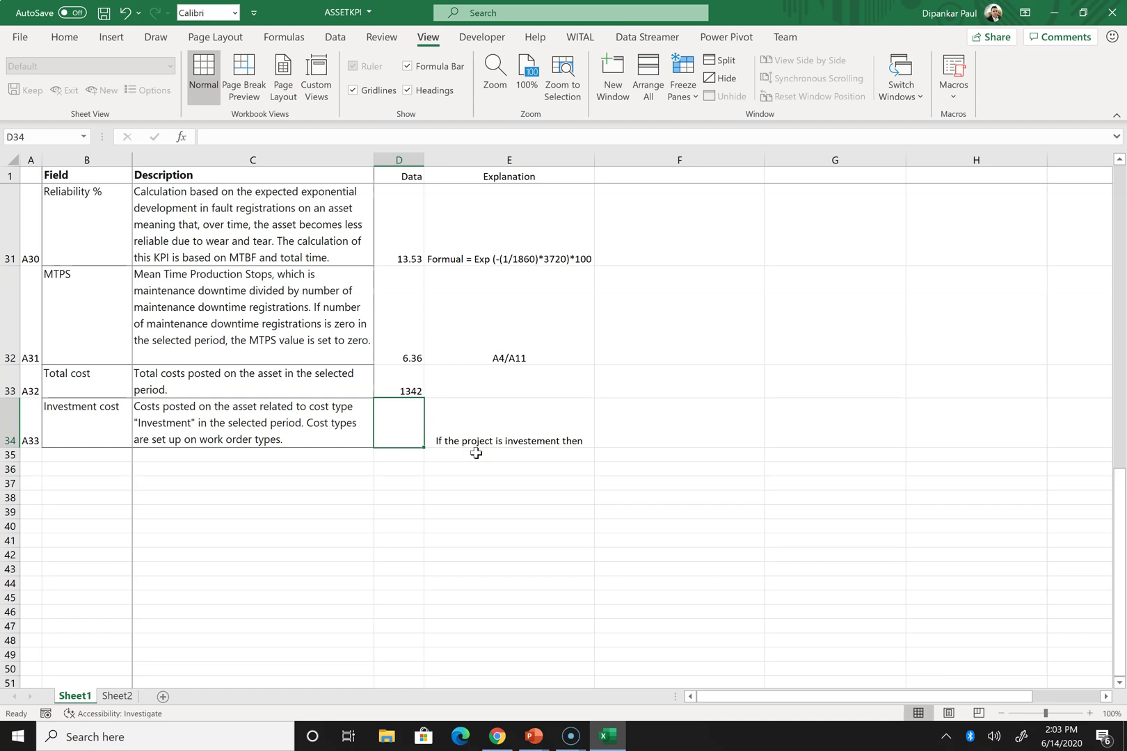
{"action": "key", "text": "alt+Tab"}
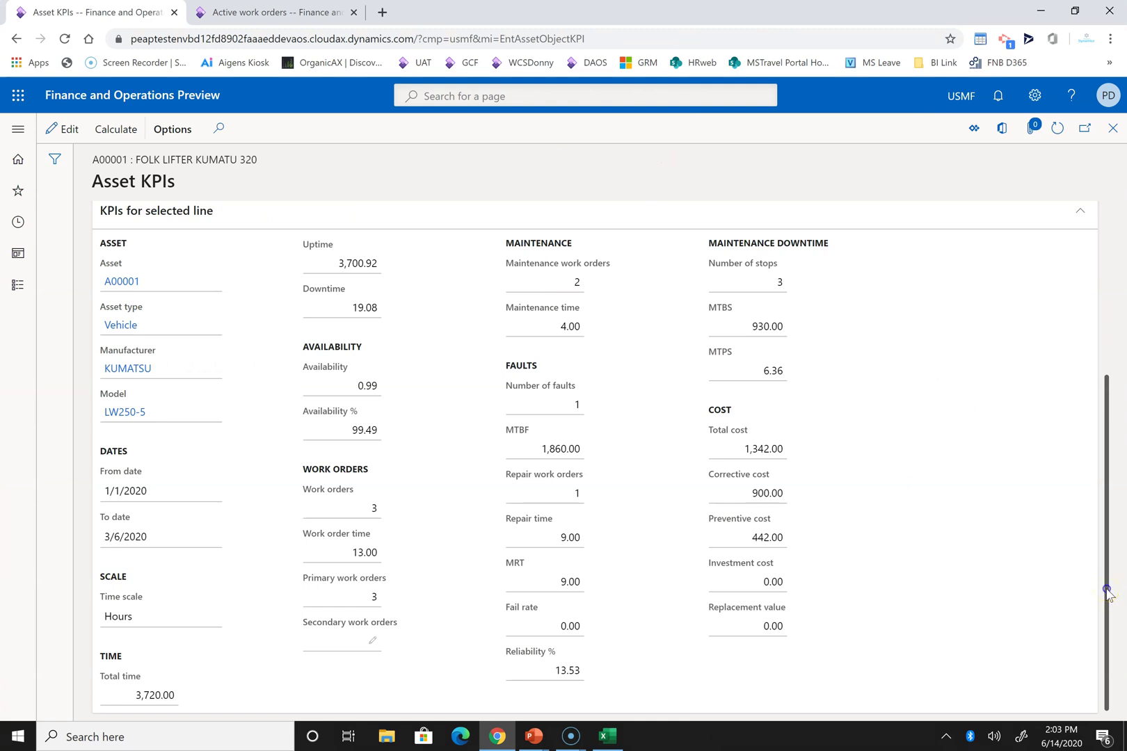
{"action": "left_click_drag", "start_coordinate": [1106, 590], "coordinate": [1123, 369]}
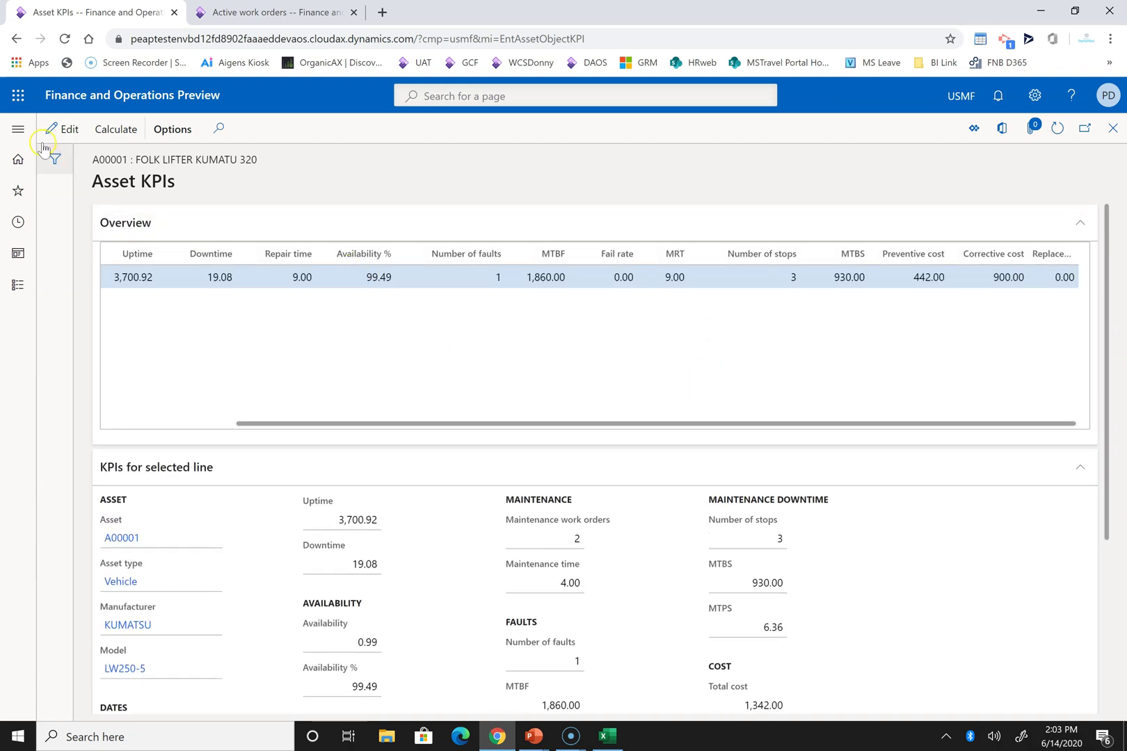
{"action": "left_click", "coordinate": [199, 425]}
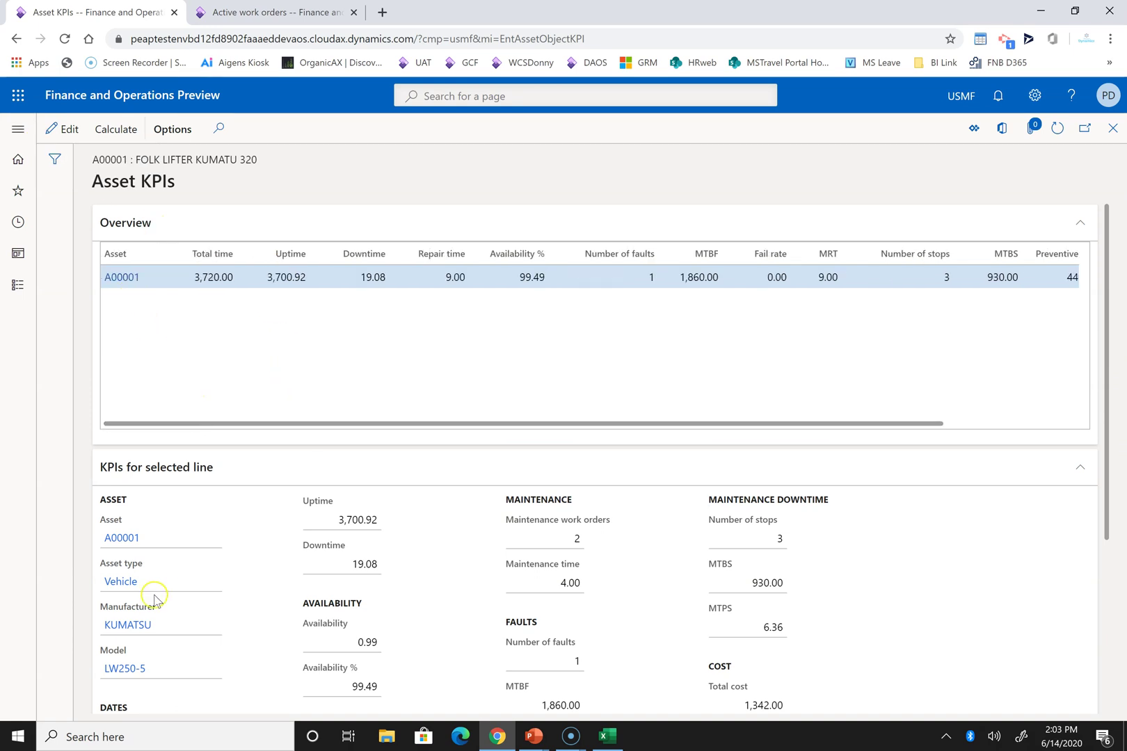
Step: Set the Vehicle asset type's KPI Total option to Yes and recalculate asset A00001's KPIs in hours from 1/1/2020 to 3/6/2020
{"action": "left_click", "coordinate": [123, 583]}
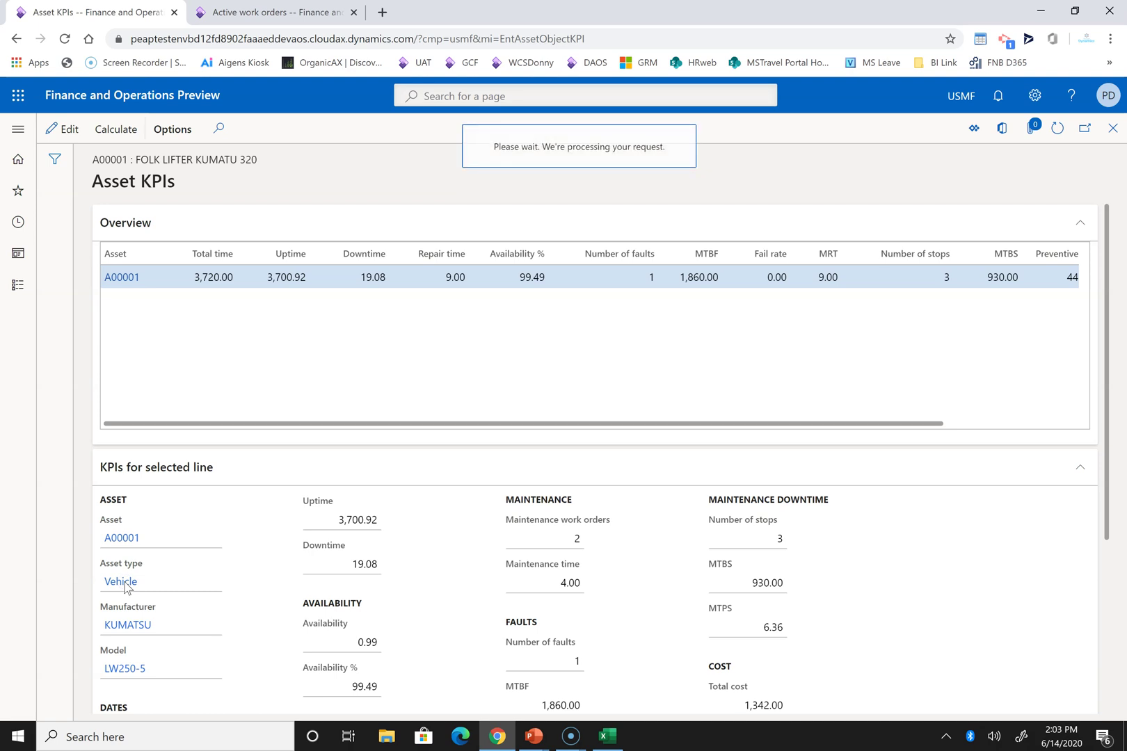
{"action": "left_click", "coordinate": [316, 389]}
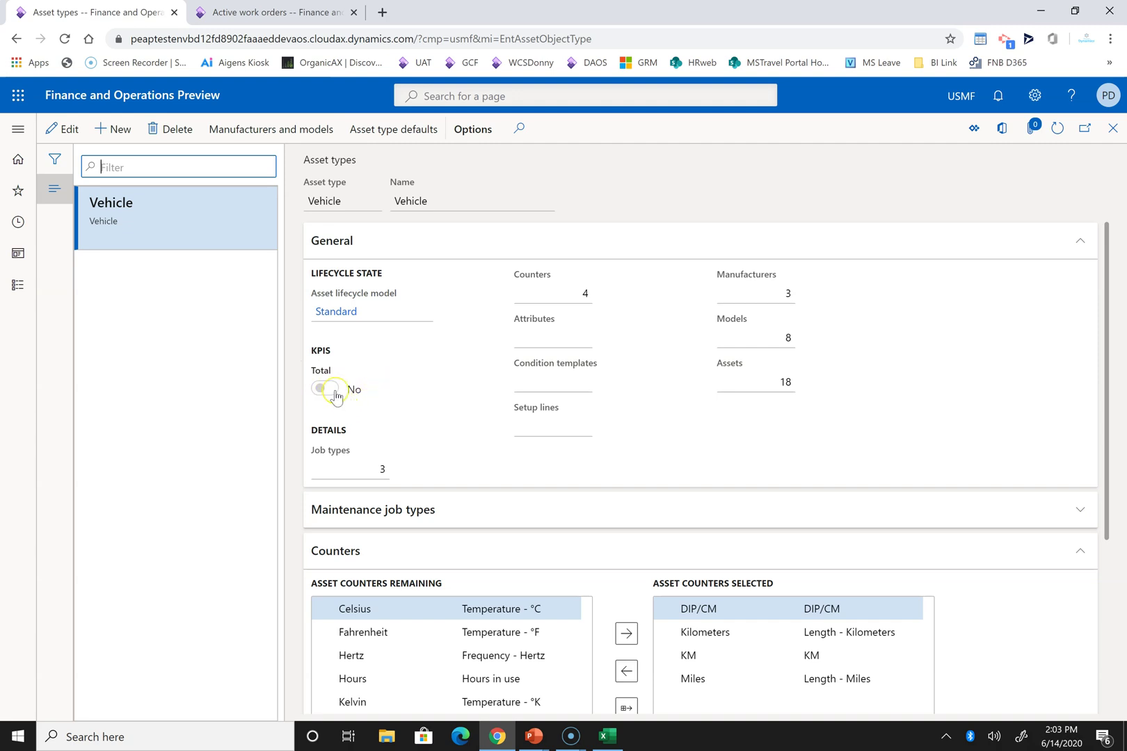
{"action": "left_click", "coordinate": [63, 129]}
{"action": "left_click", "coordinate": [325, 389]}
{"action": "left_click", "coordinate": [1113, 128]}
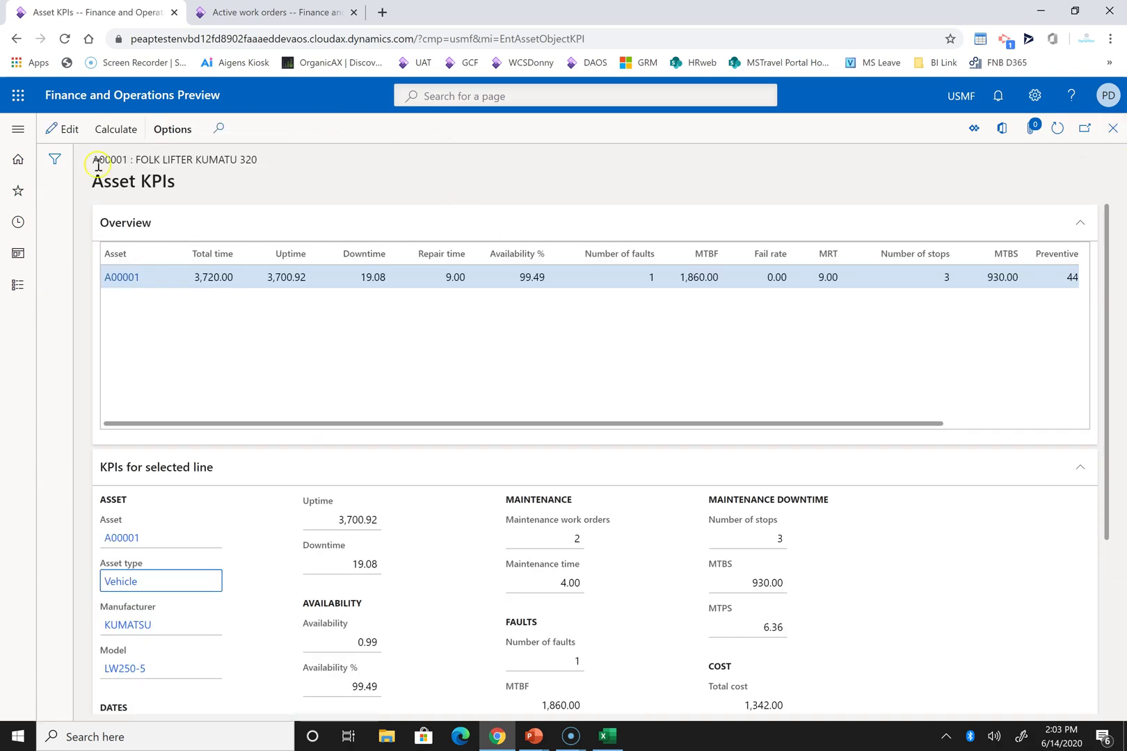
{"action": "left_click", "coordinate": [116, 132]}
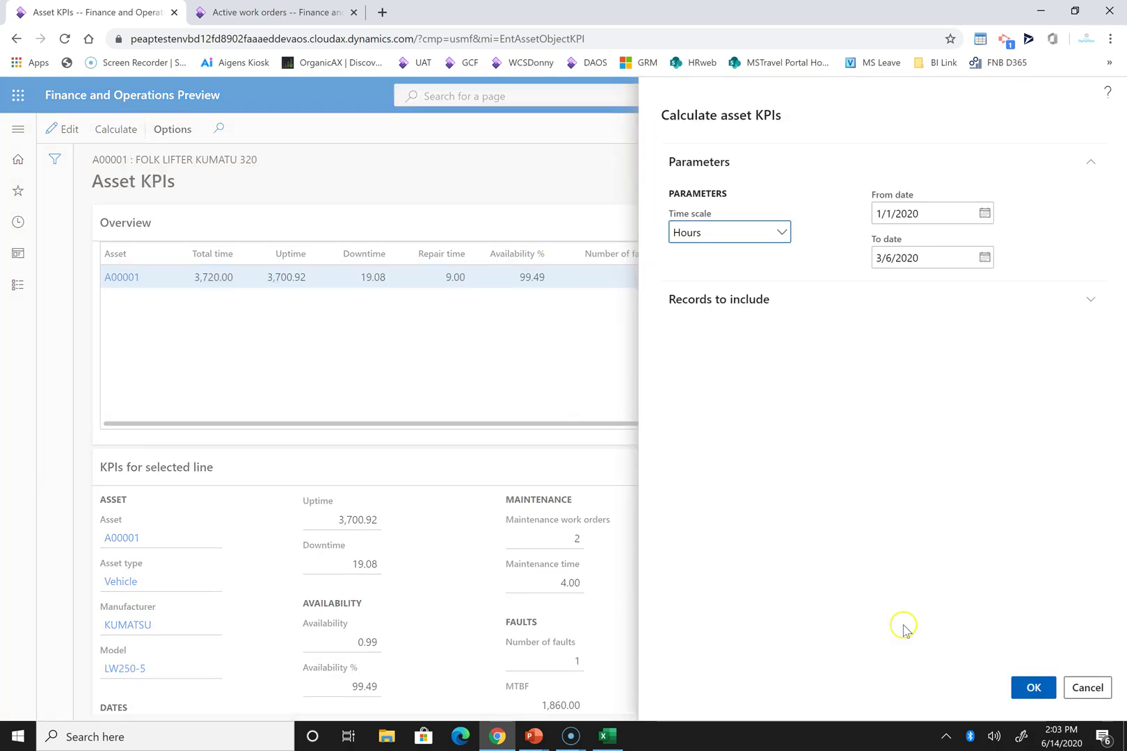
{"action": "left_click", "coordinate": [1033, 685]}
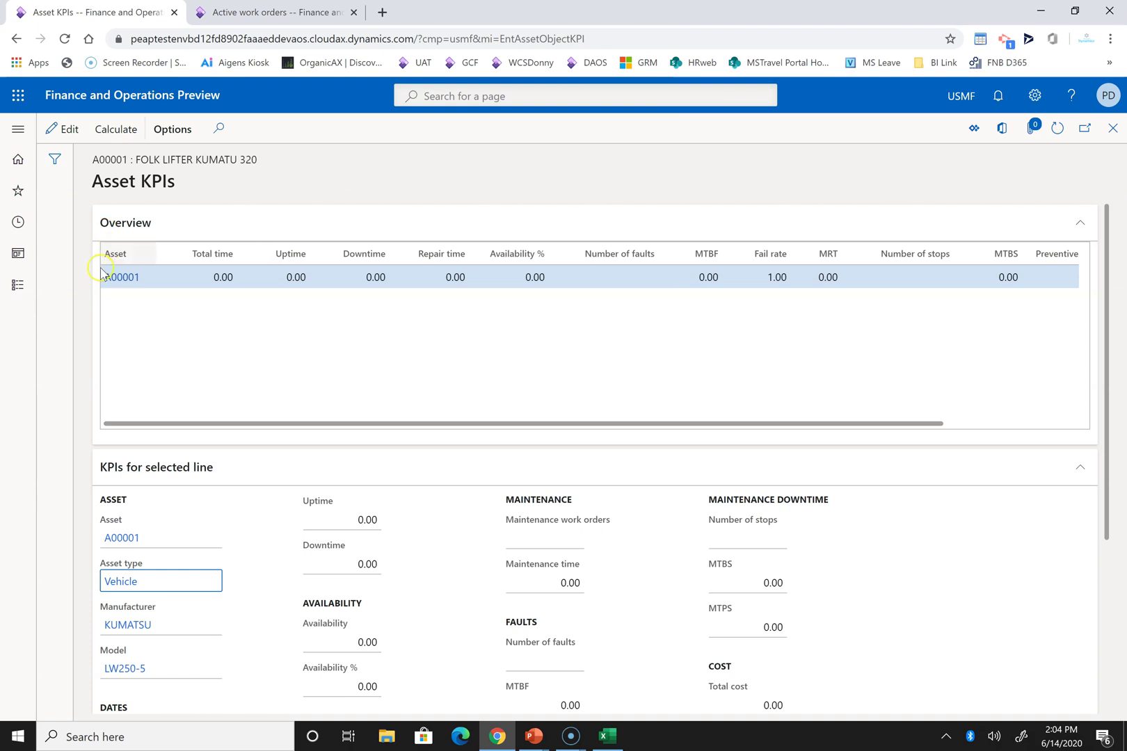
Step: Set the Vehicle asset type's KPI Total option back to No and recalculate asset A00001's KPIs for the same period in hours
{"action": "double_click", "coordinate": [113, 582]}
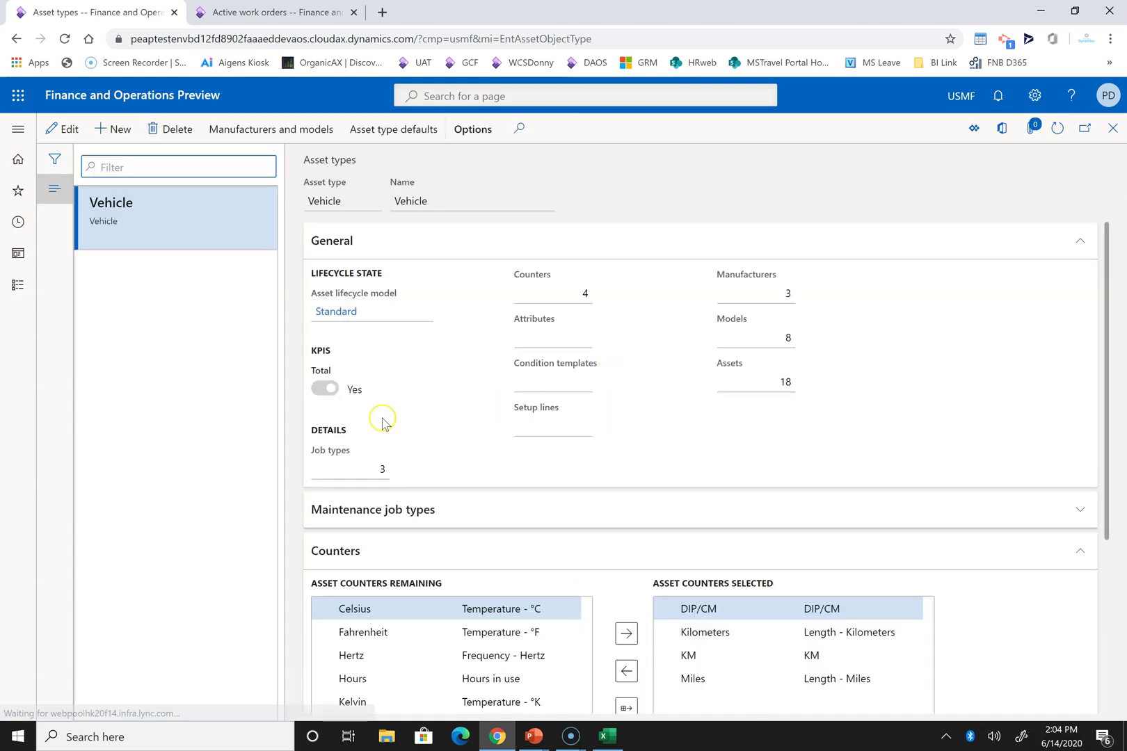
{"action": "left_click", "coordinate": [61, 129]}
{"action": "left_click", "coordinate": [321, 387]}
{"action": "left_click", "coordinate": [1111, 129]}
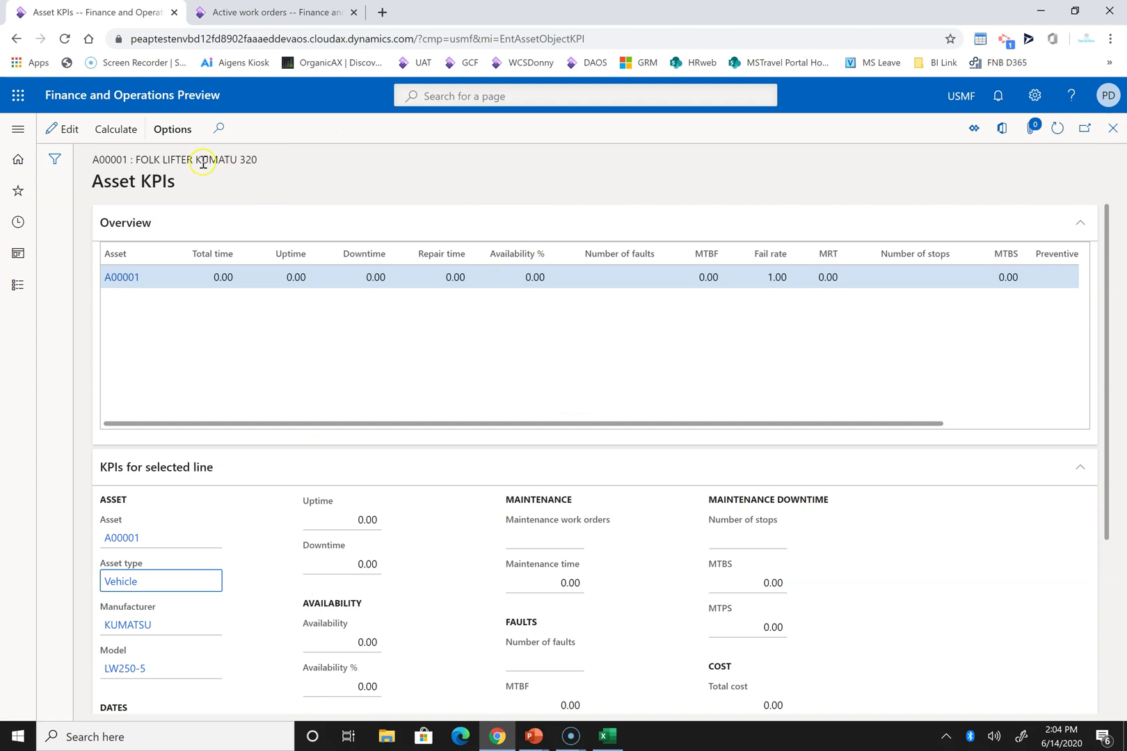
{"action": "left_click", "coordinate": [115, 129]}
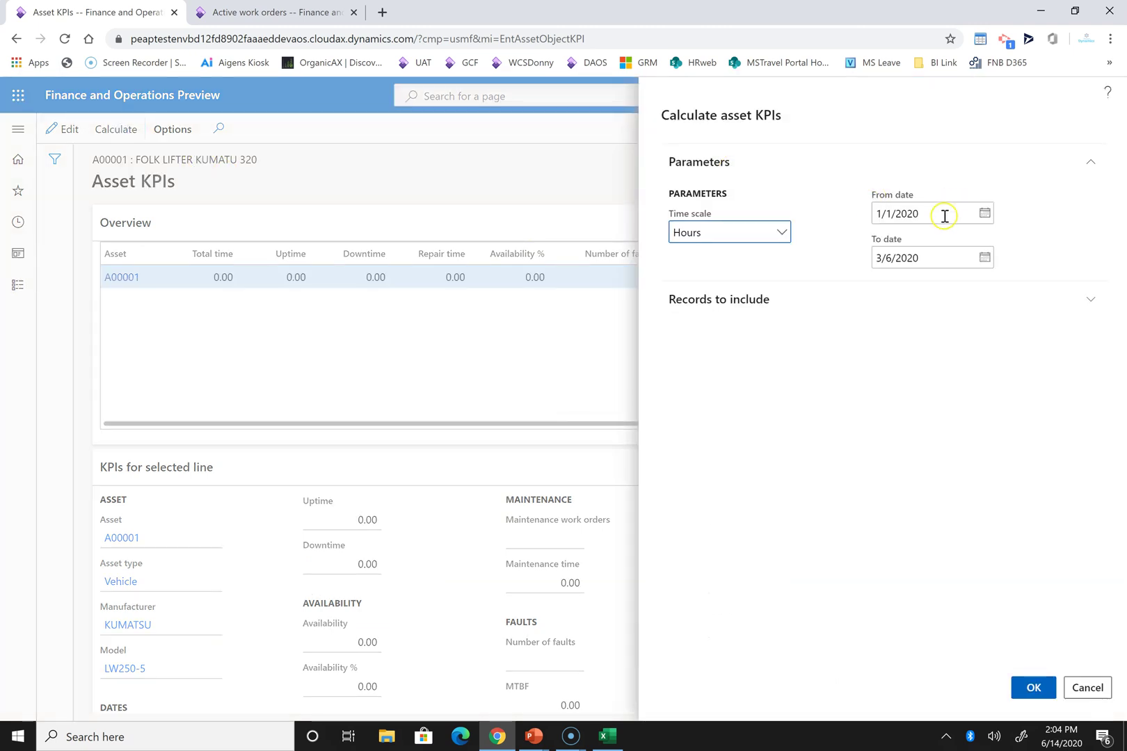
{"action": "left_click", "coordinate": [1026, 686]}
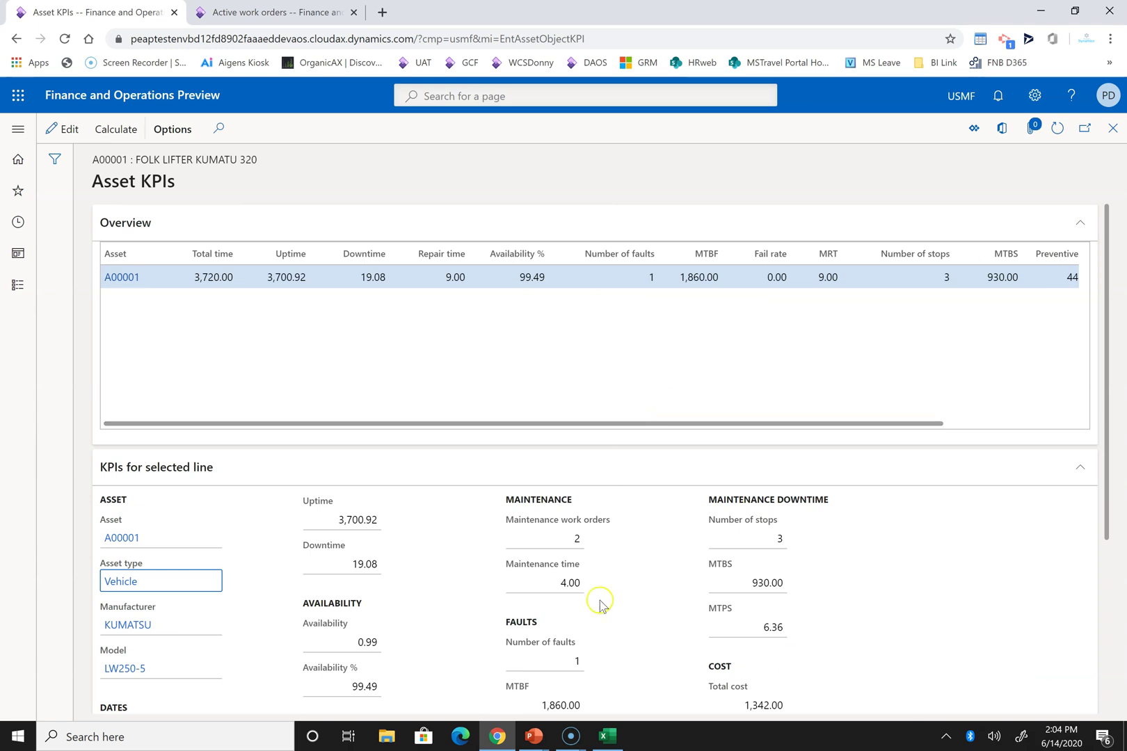
Step: Switch to the PowerPoint slide show to review the Asset KPI Formula slide
{"action": "mouse_move", "coordinate": [541, 737]}
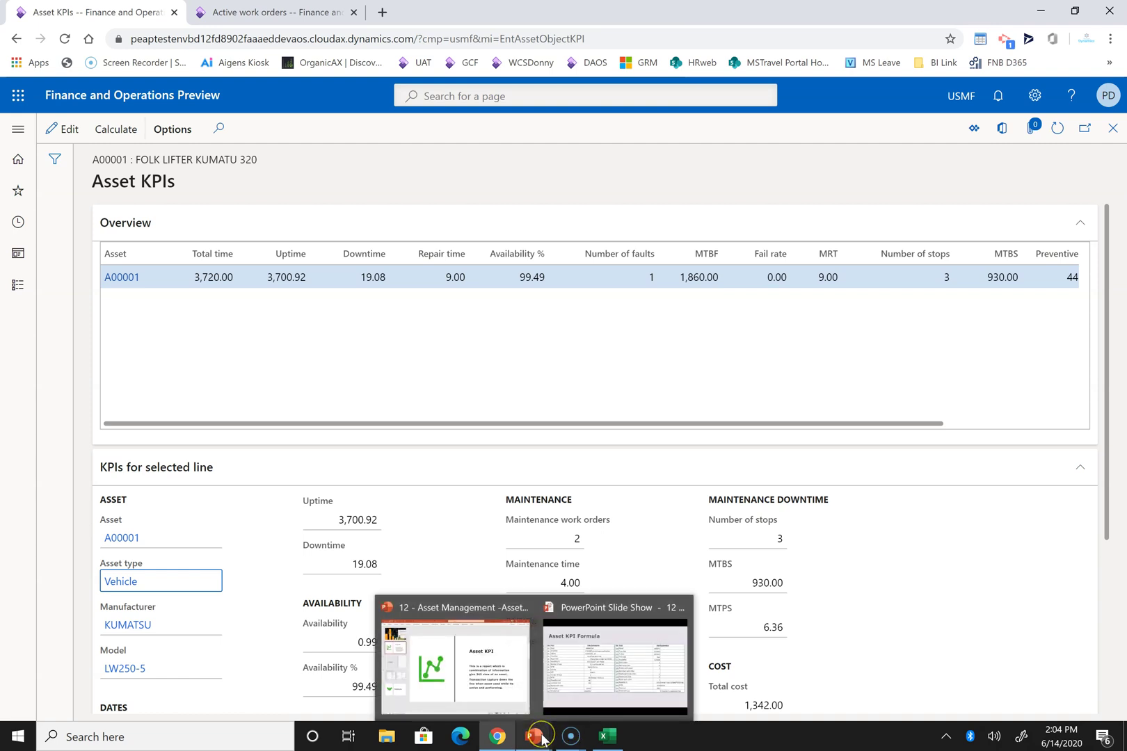
{"action": "key", "text": "alt+Tab"}
{"action": "key", "text": "alt+Tab"}
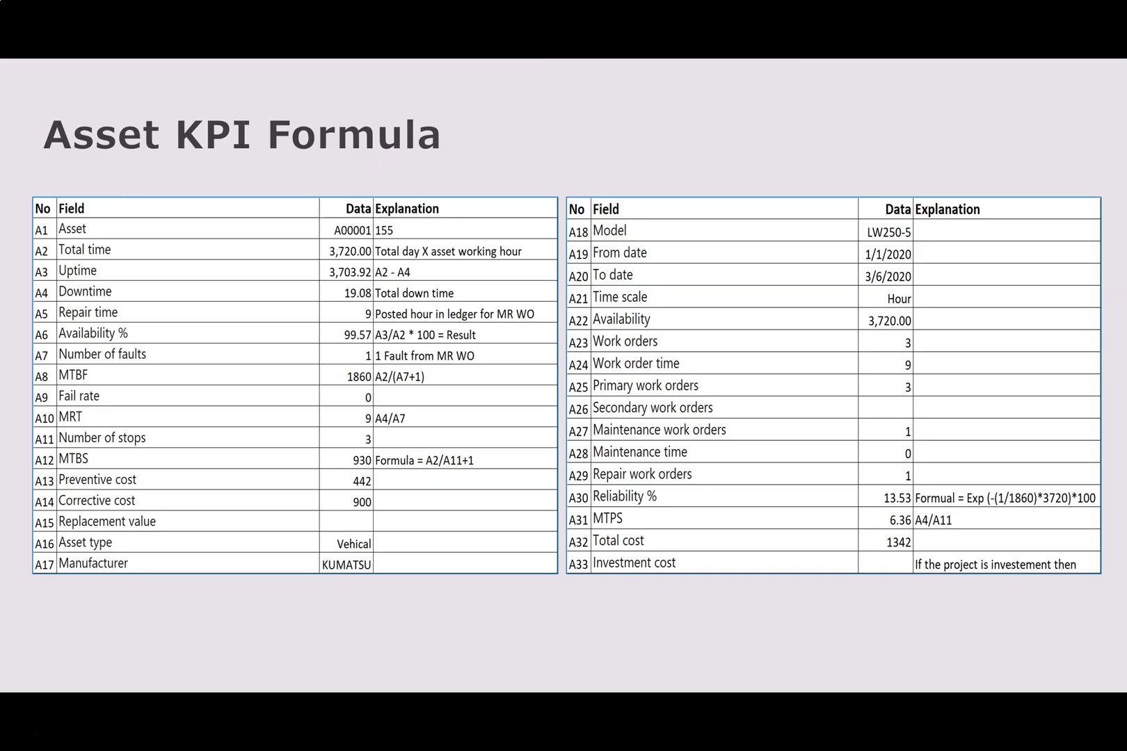